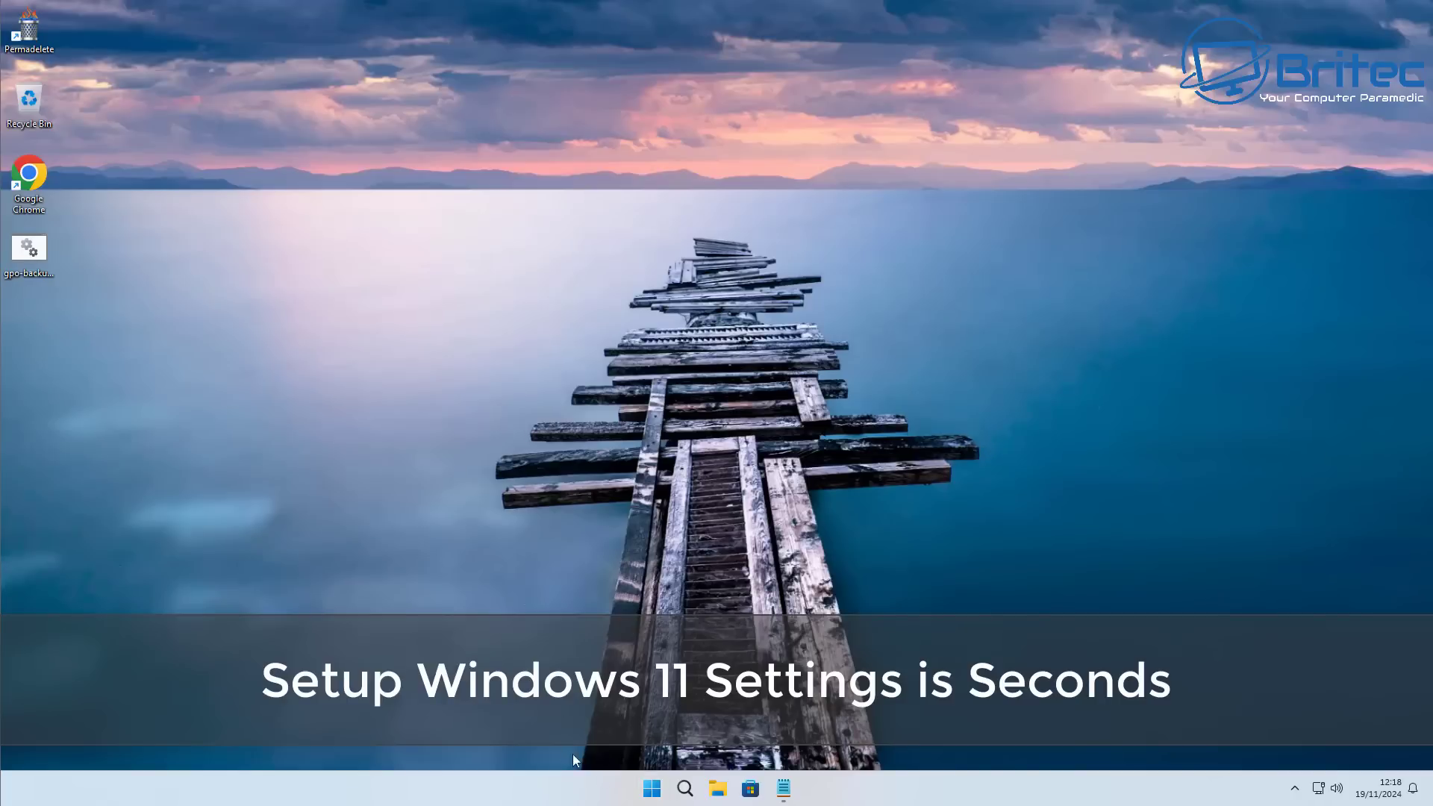
# - Browse the Start menu's All apps list, then return to the pinned apps view
pyautogui.click(651, 789)
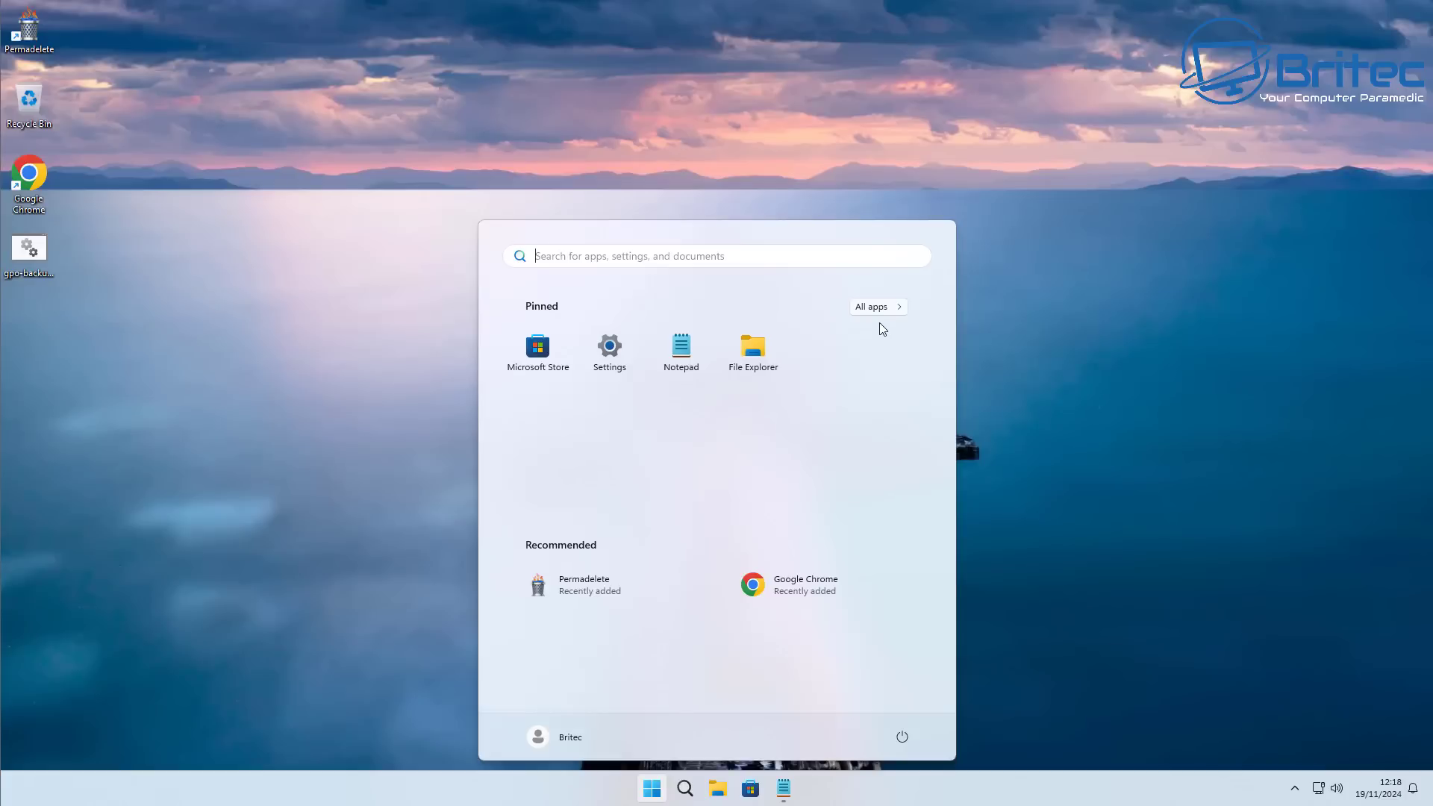
pyautogui.click(879, 307)
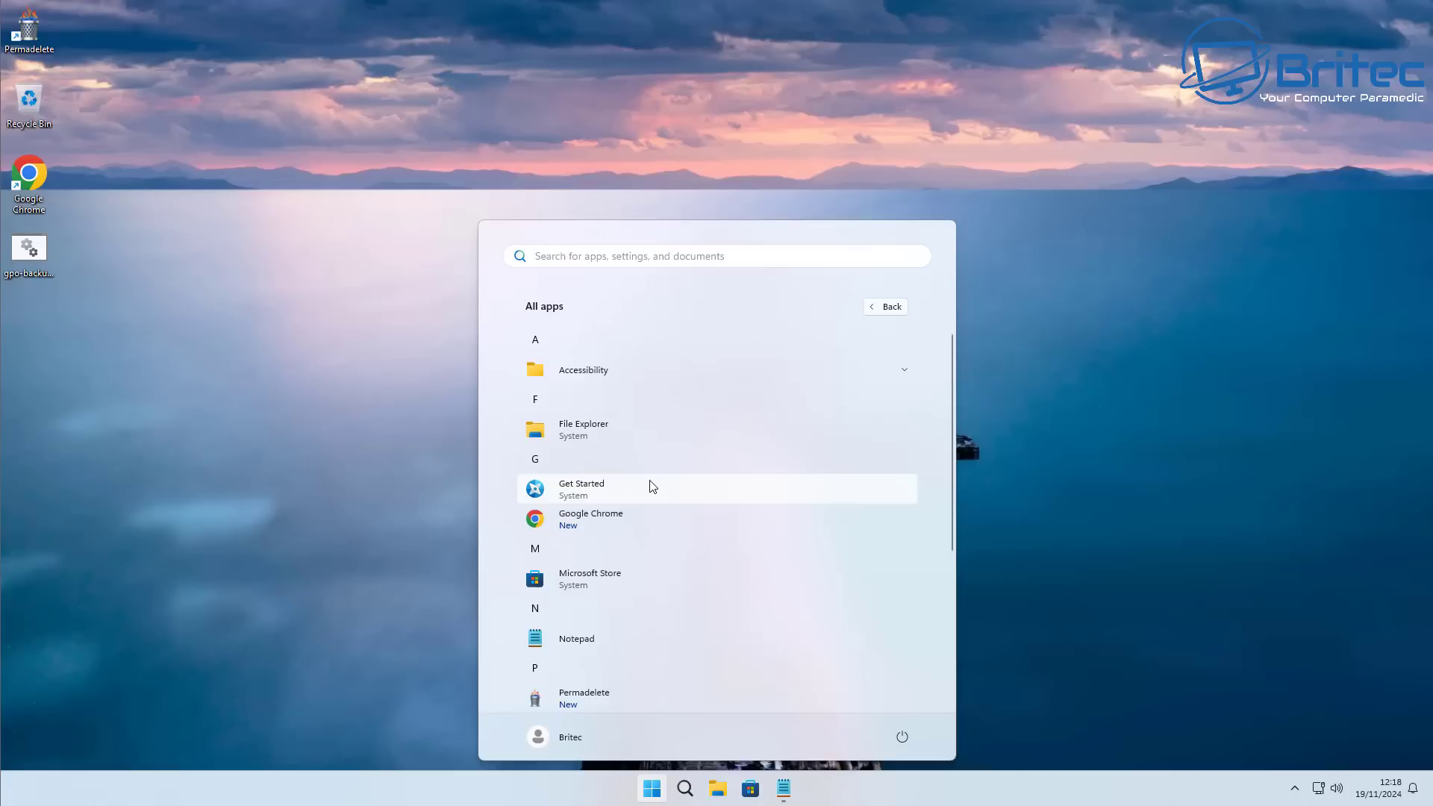
pyautogui.scroll(-5, 651, 487)
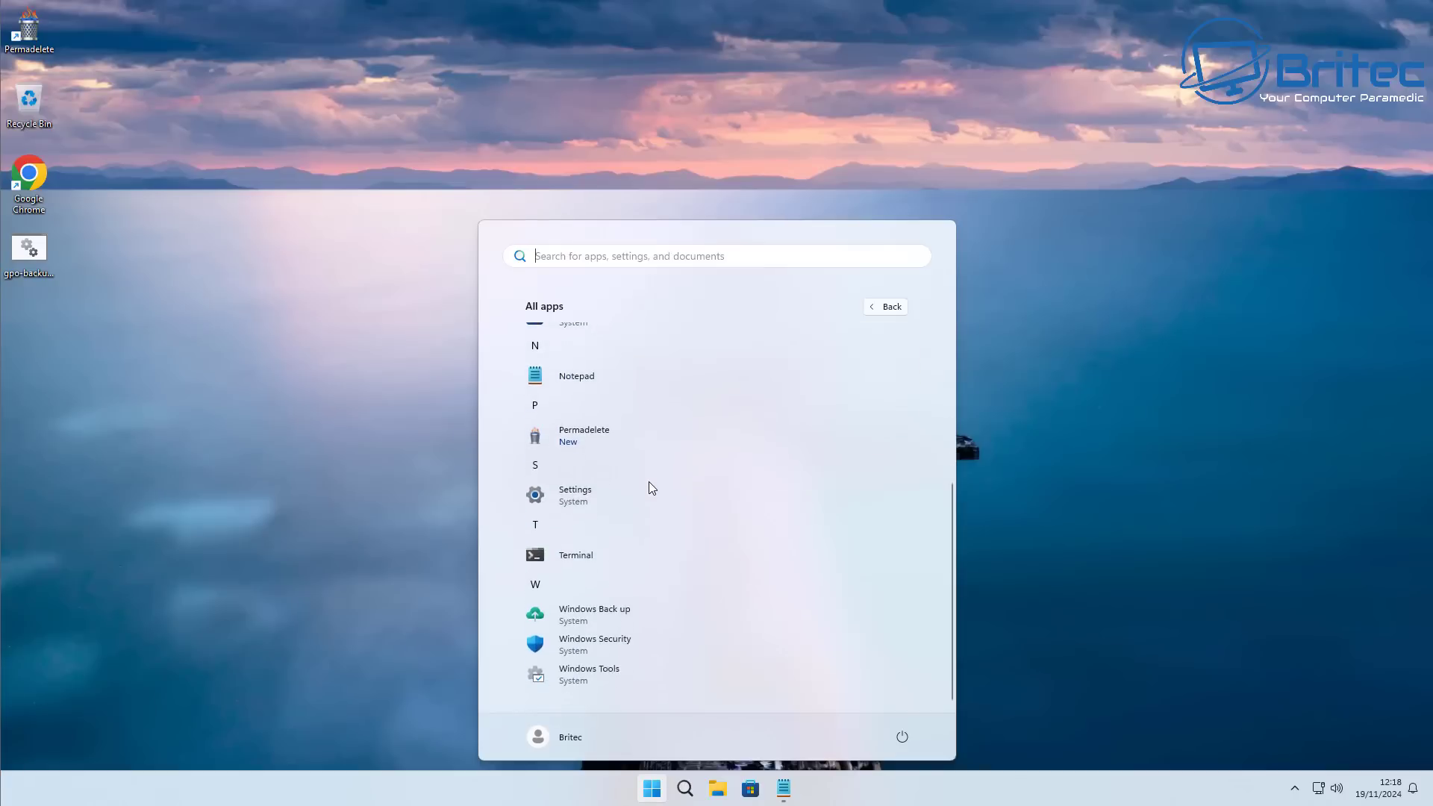
pyautogui.click(888, 307)
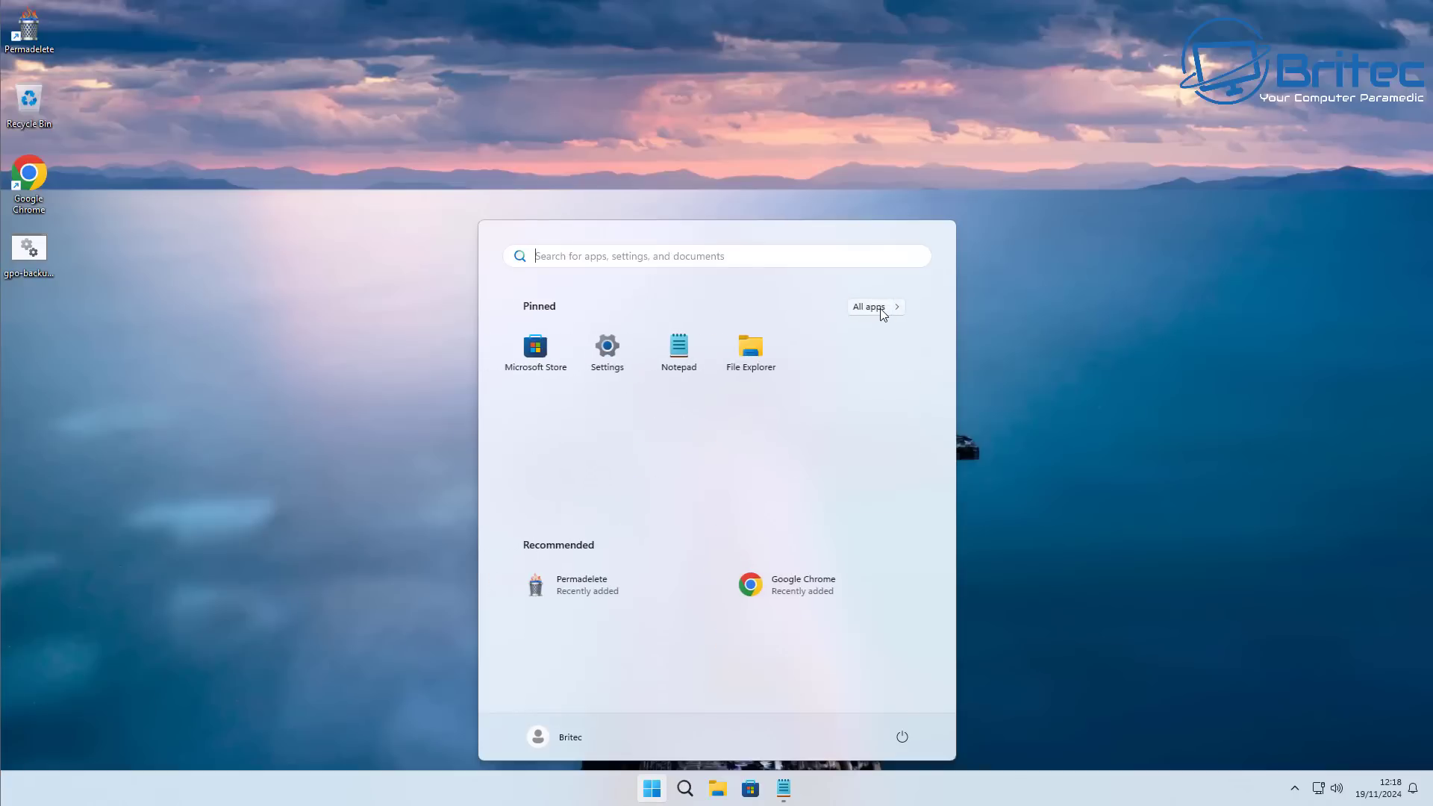
# - Launch Settings, view the Privacy & security page, and close Settings
pyautogui.click(601, 354)
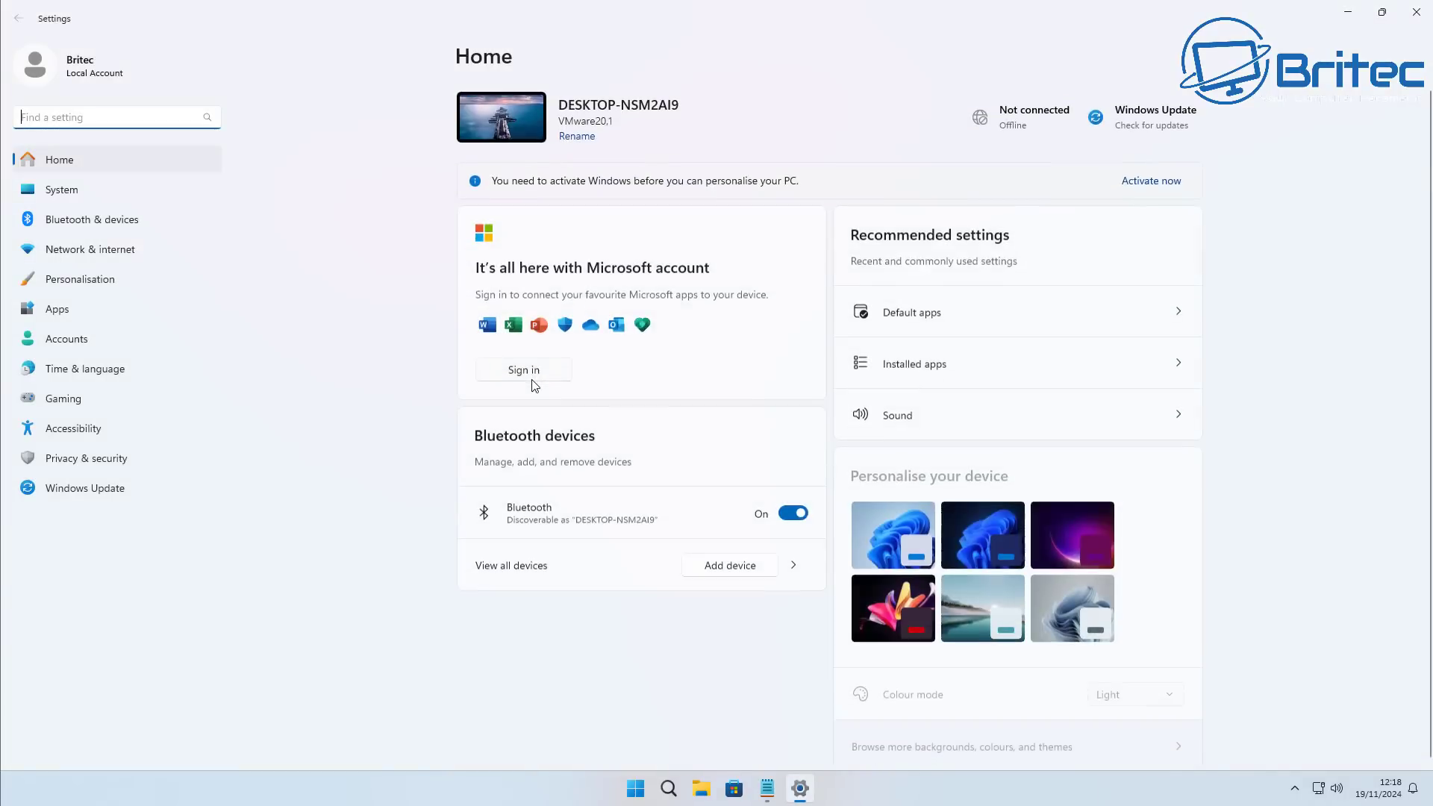
pyautogui.click(91, 463)
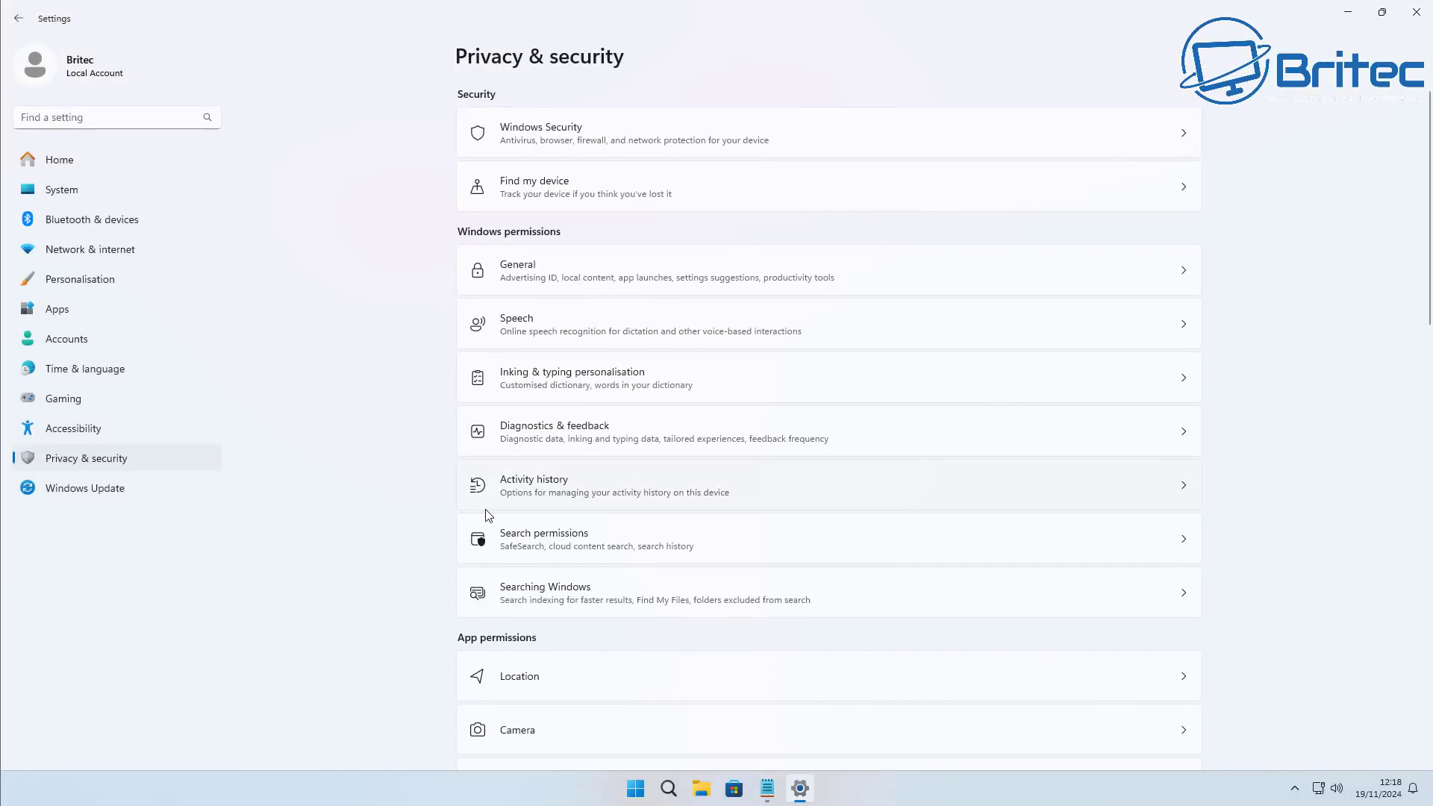
pyautogui.hotkey('alt', 'F4')
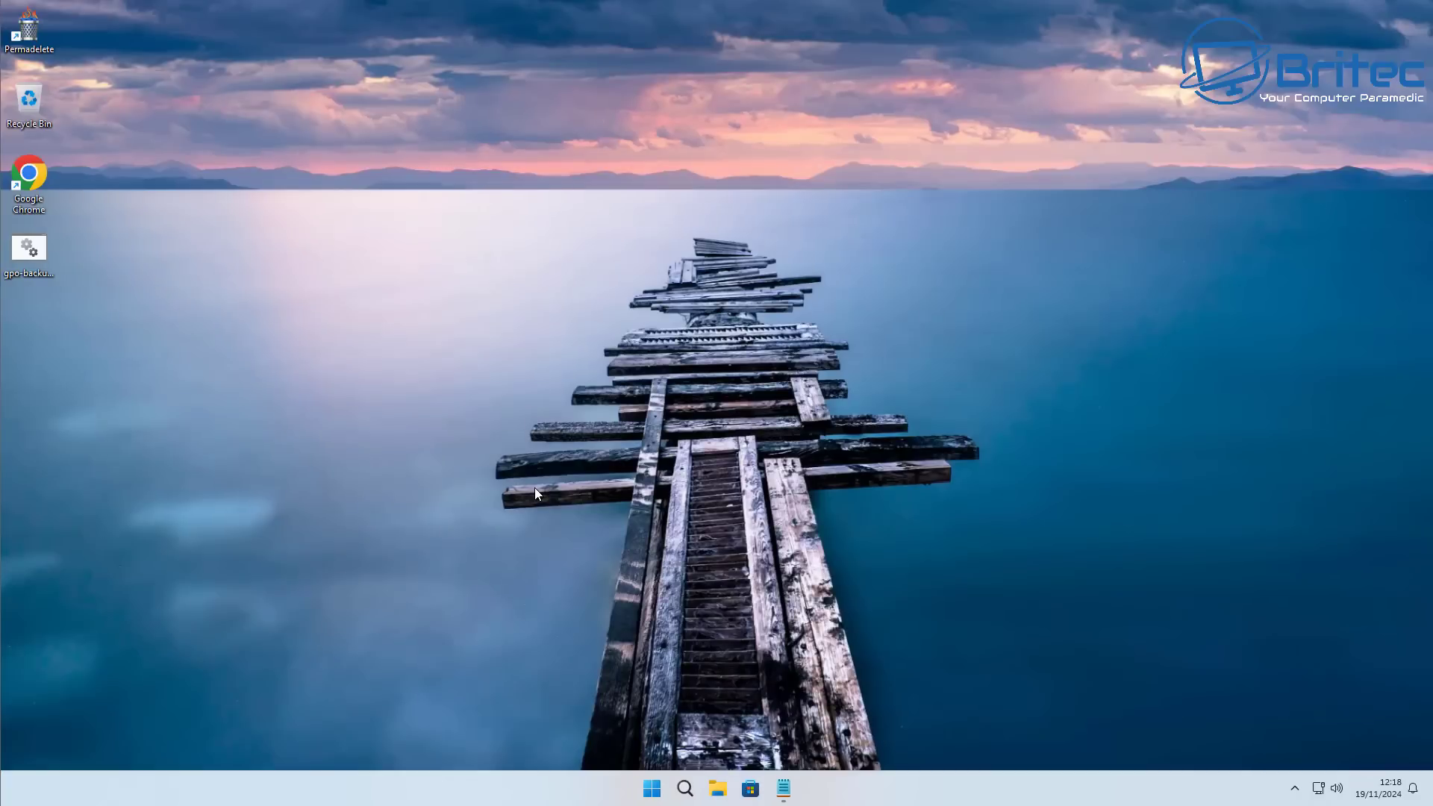
# - Relaunch Settings and view the Privacy & security > Location page
pyautogui.click(651, 788)
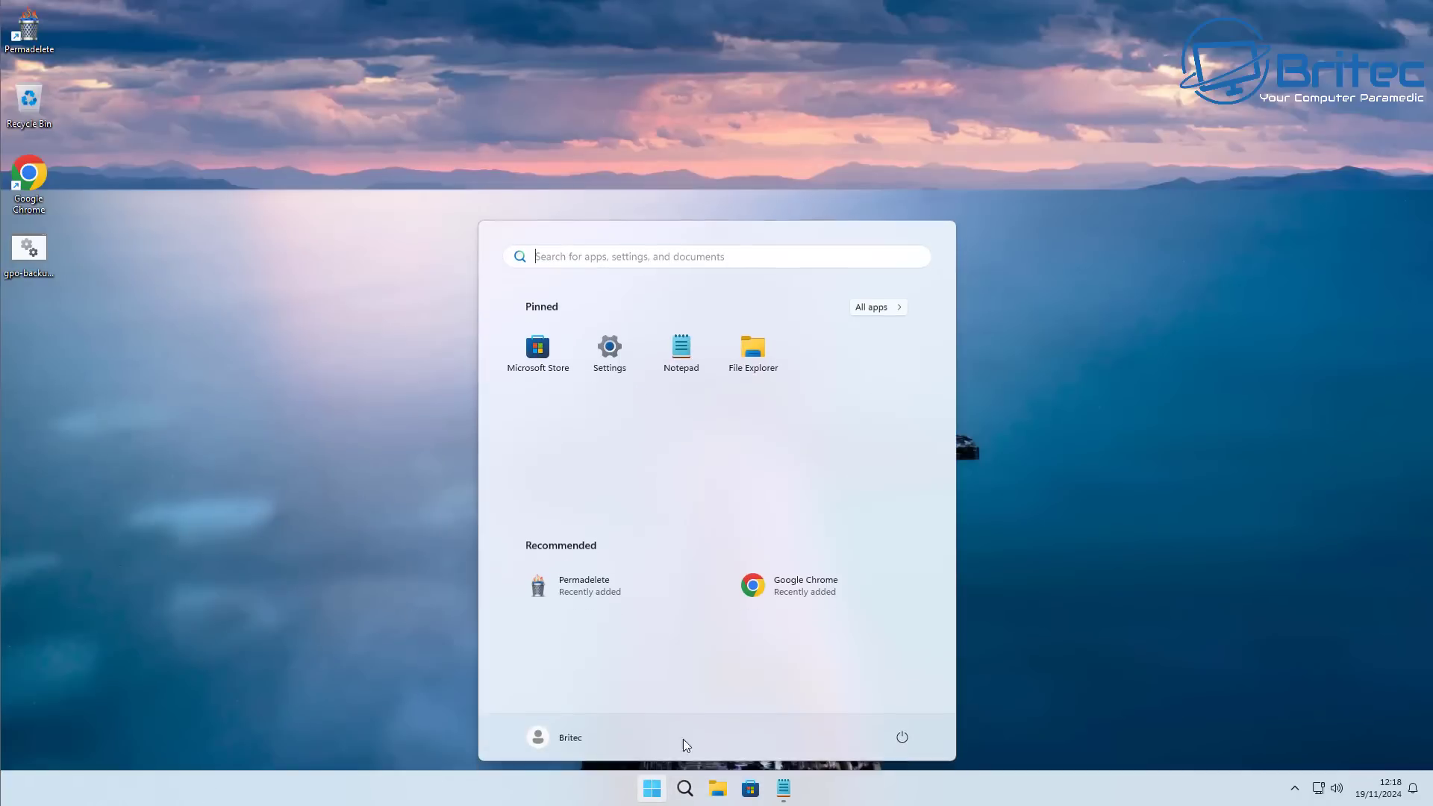
pyautogui.click(610, 352)
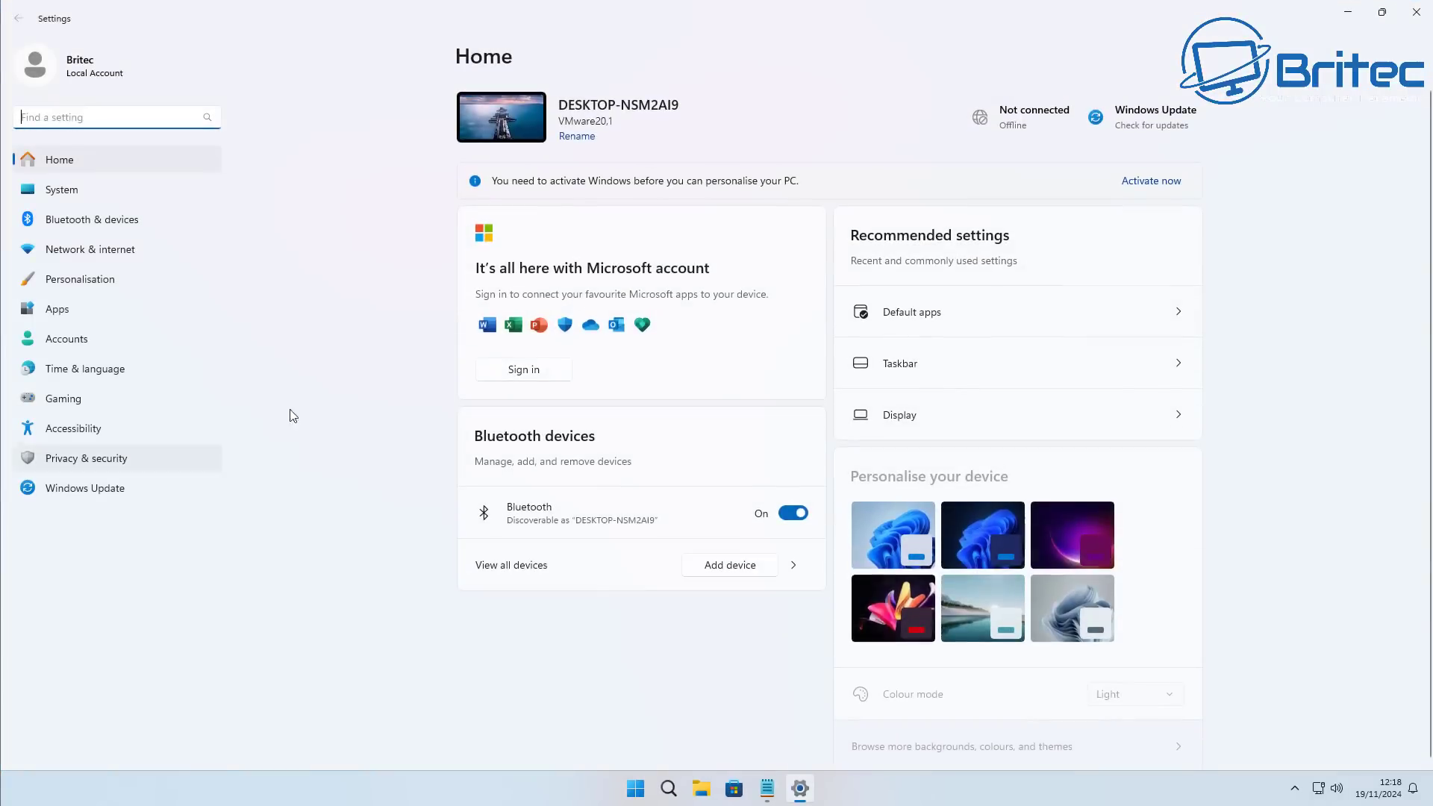
pyautogui.click(82, 457)
pyautogui.scroll(-5, 576, 551)
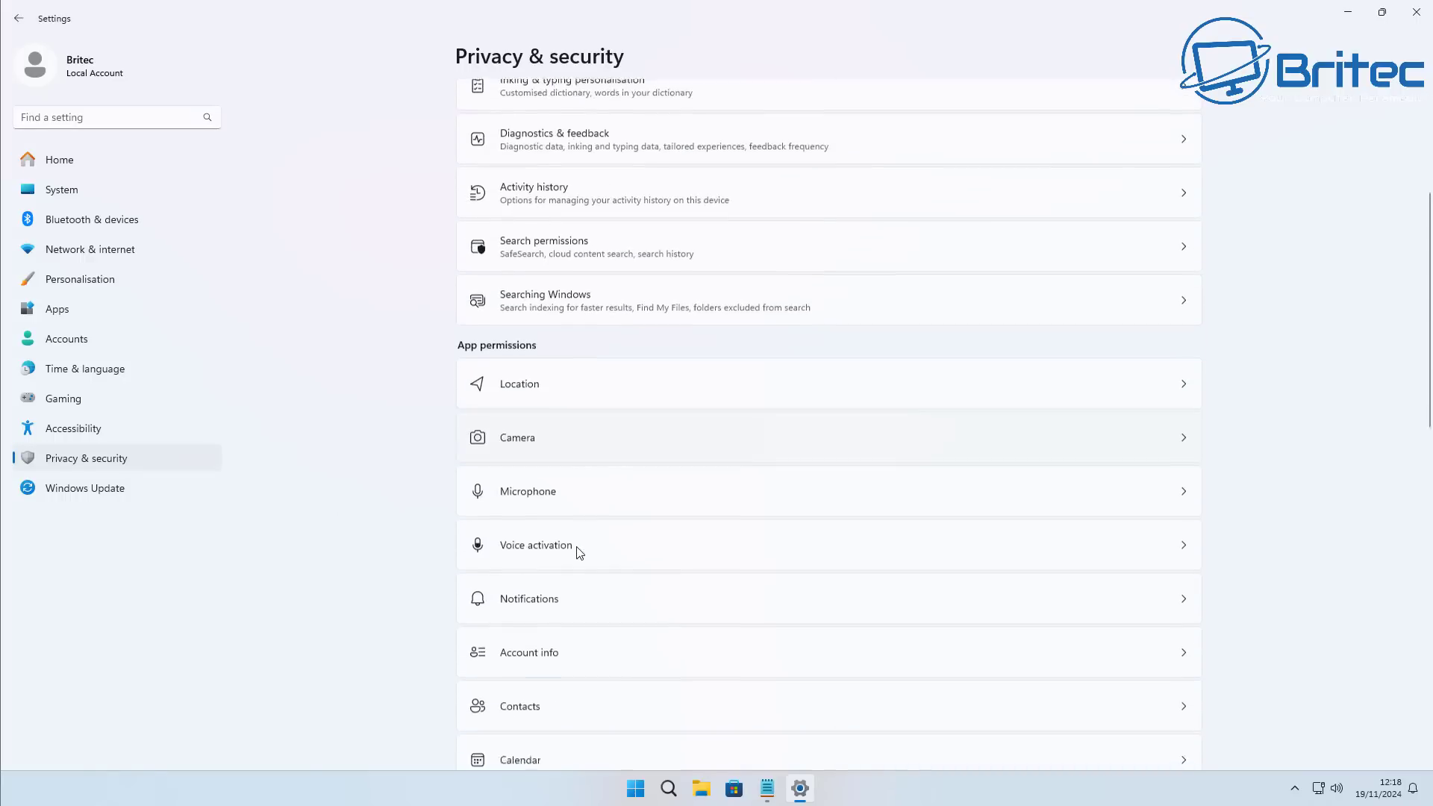
pyautogui.click(545, 359)
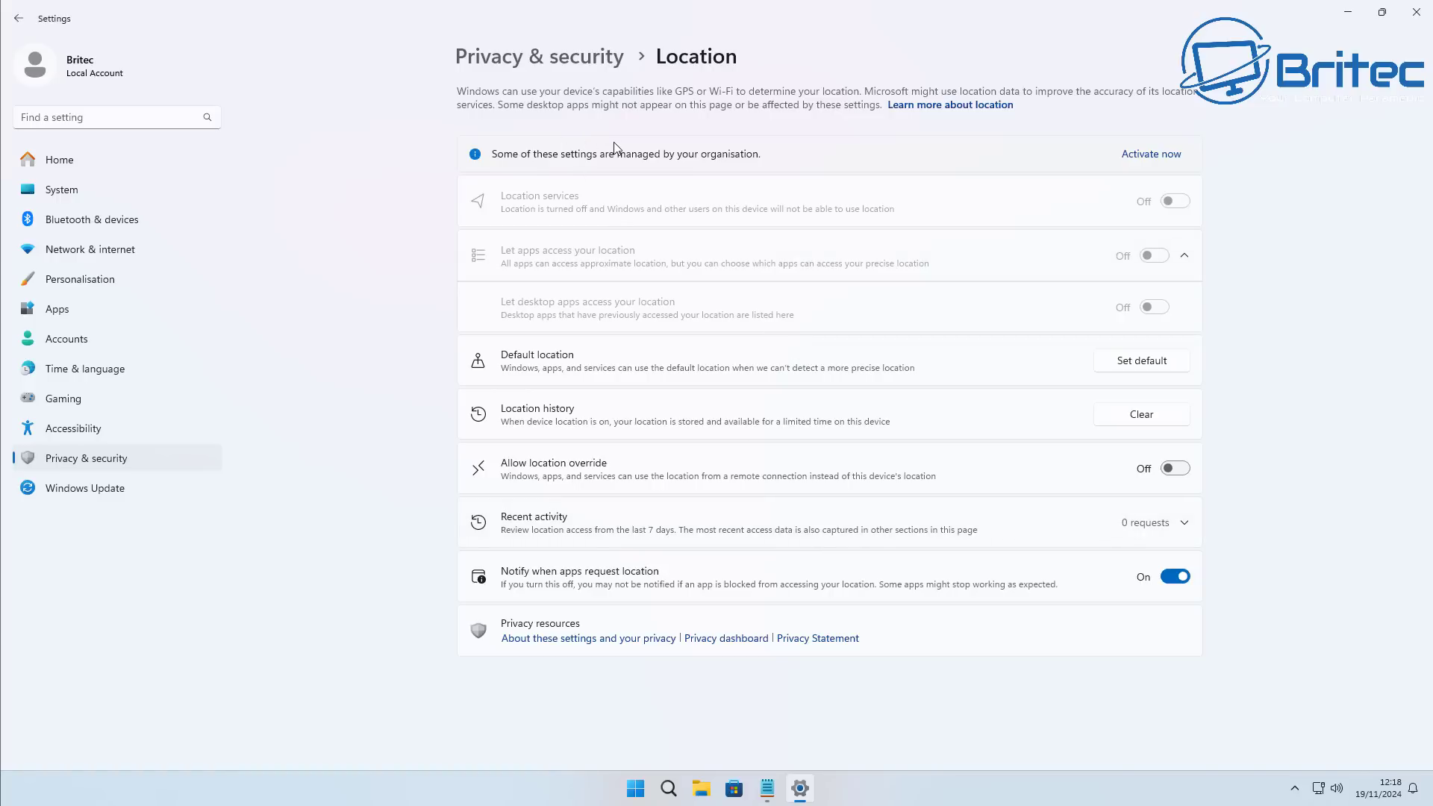
# - Go back, view the Contacts privacy page, then close Settings
pyautogui.click(18, 17)
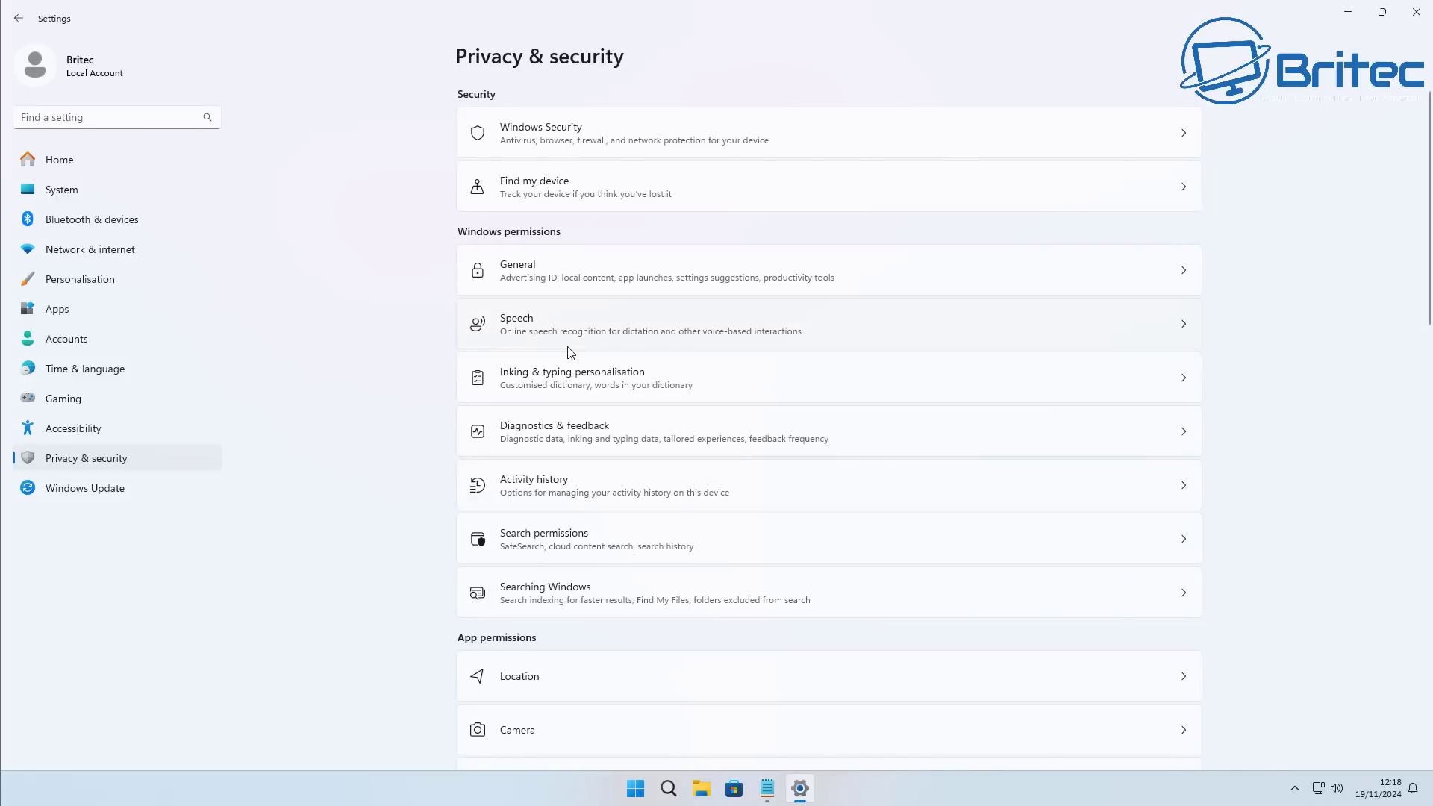
pyautogui.scroll(-3, 579, 579)
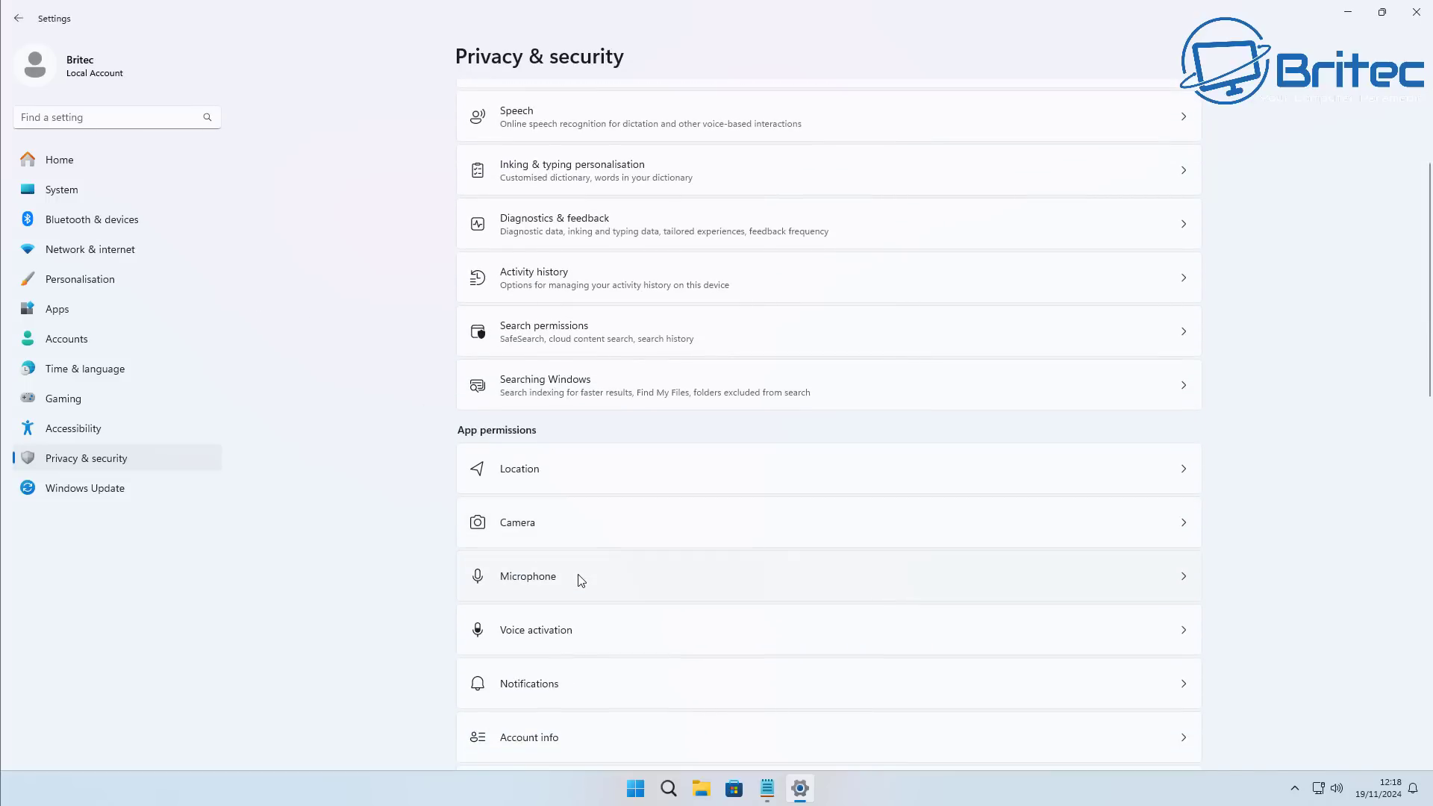
pyautogui.scroll(-3, 581, 580)
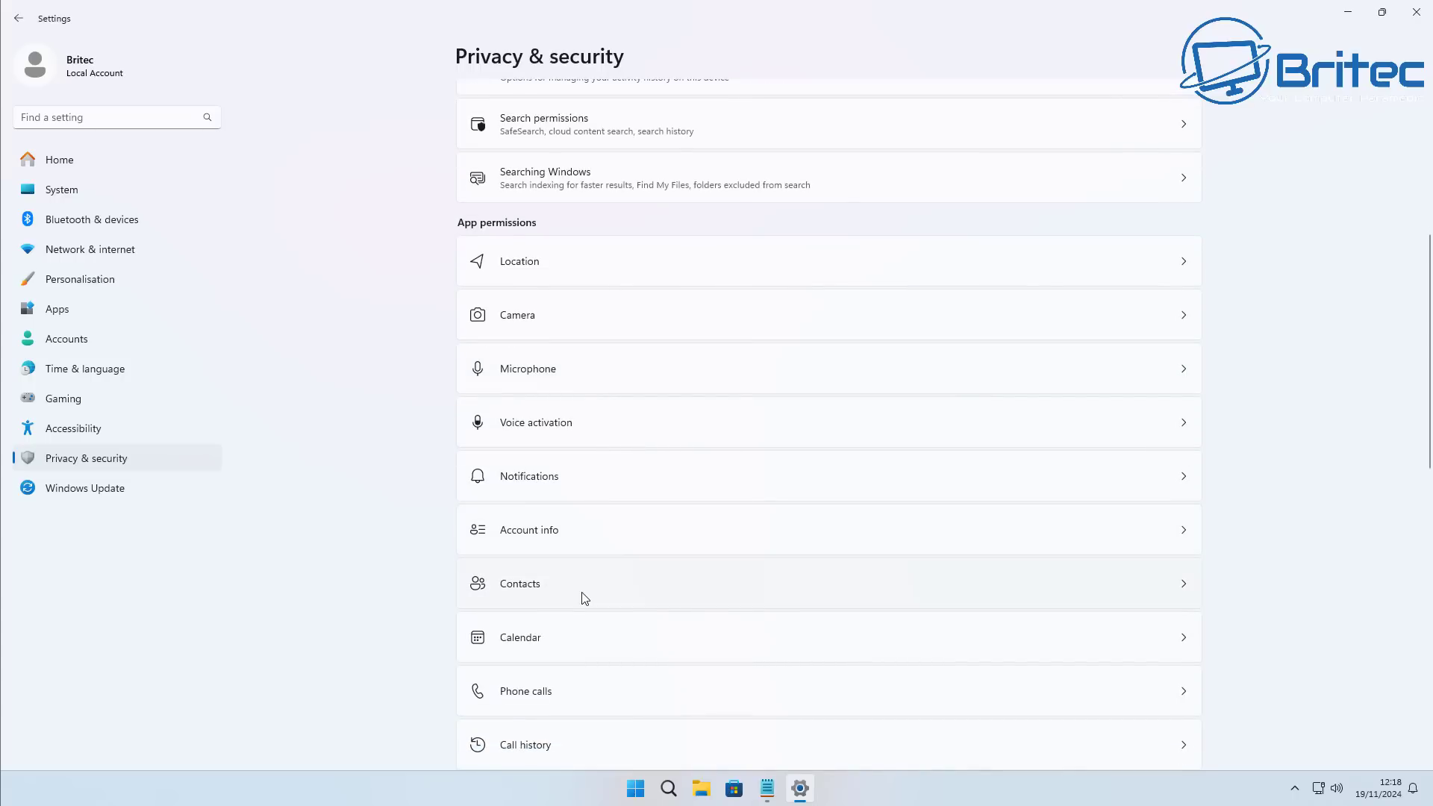
pyautogui.click(585, 599)
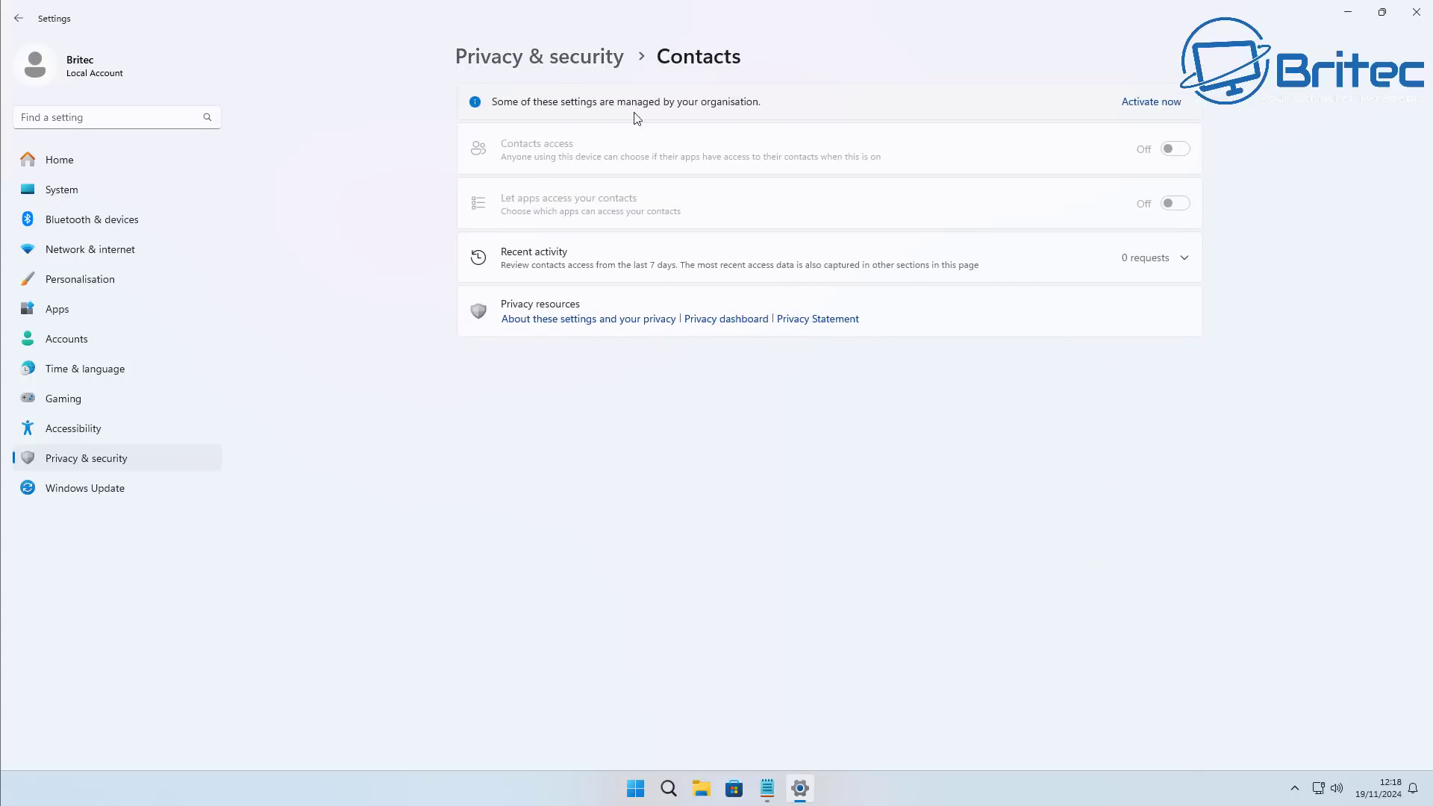
pyautogui.click(1417, 12)
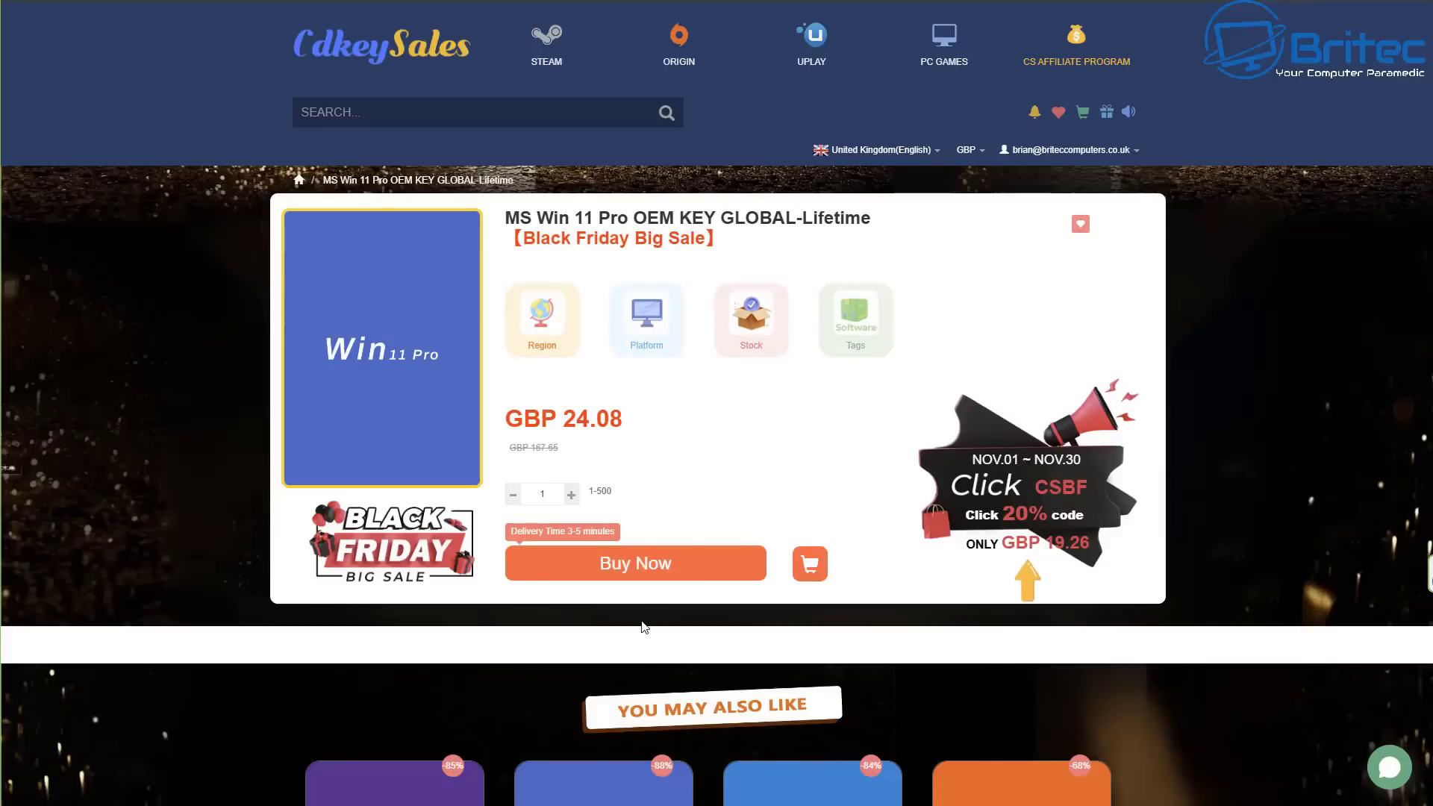
# - Start checkout for the Win 11 Pro OEM key and apply promo code BR09, bringing the total to GBP 16.86
pyautogui.click(637, 581)
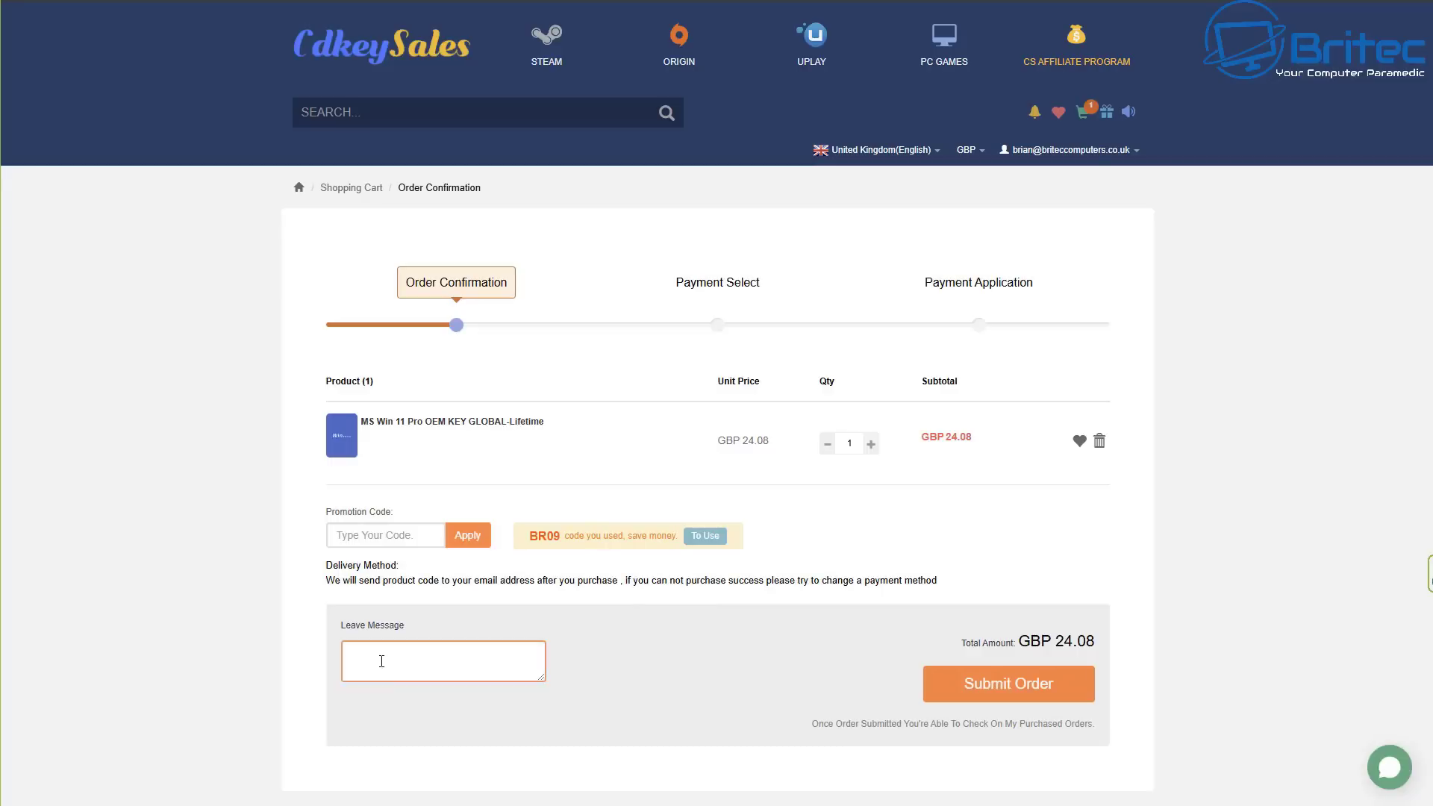
pyautogui.click(384, 535)
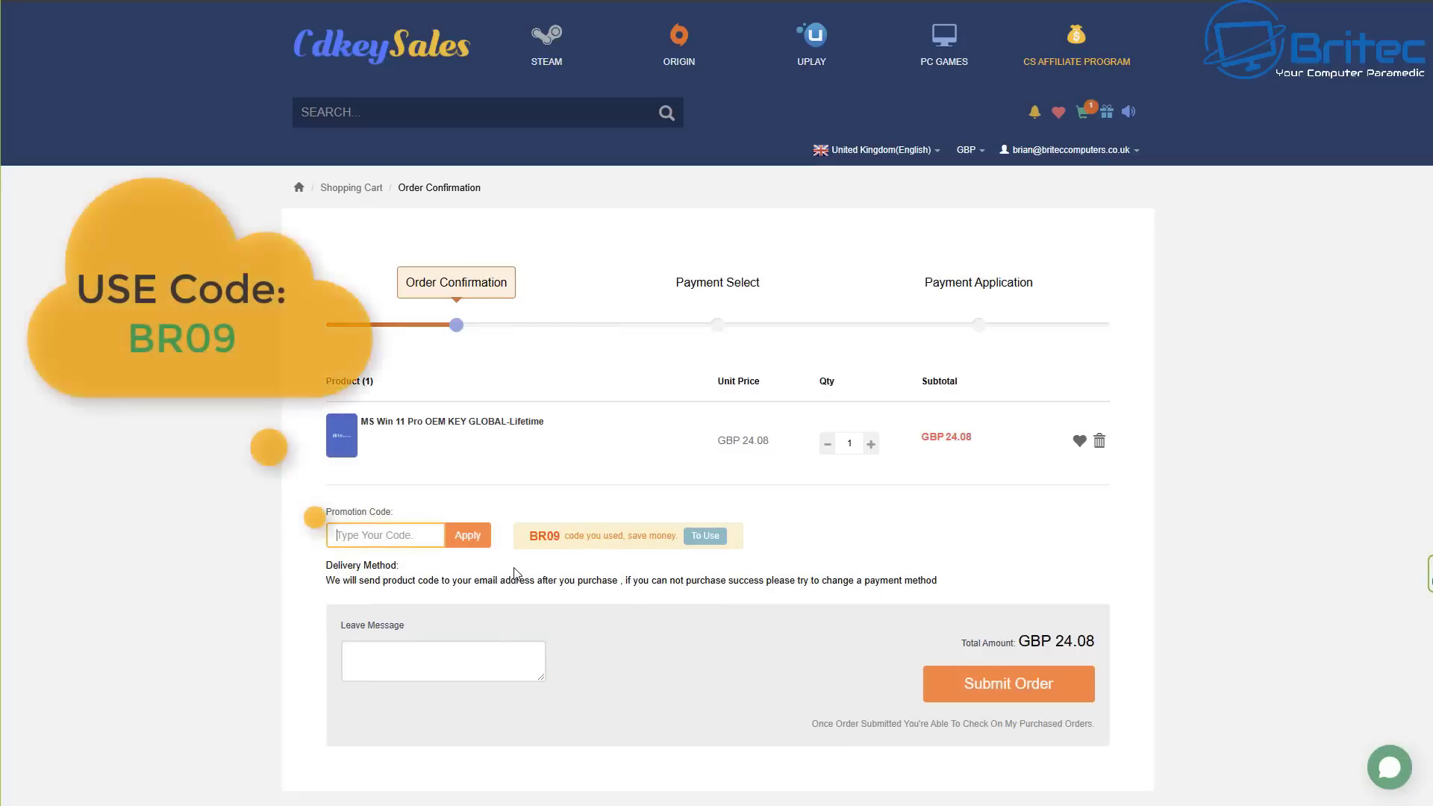
pyautogui.write('BR09')
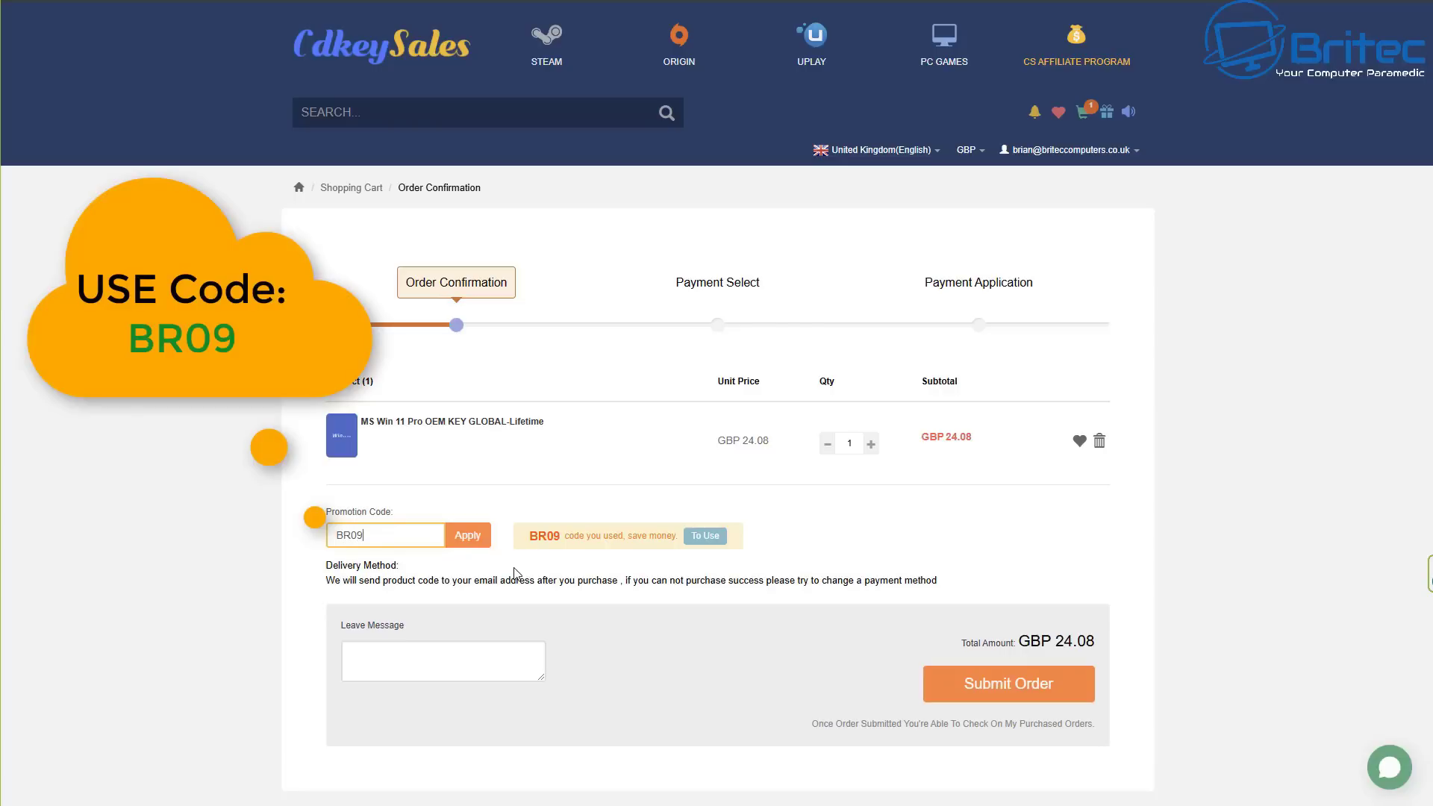
pyautogui.click(470, 542)
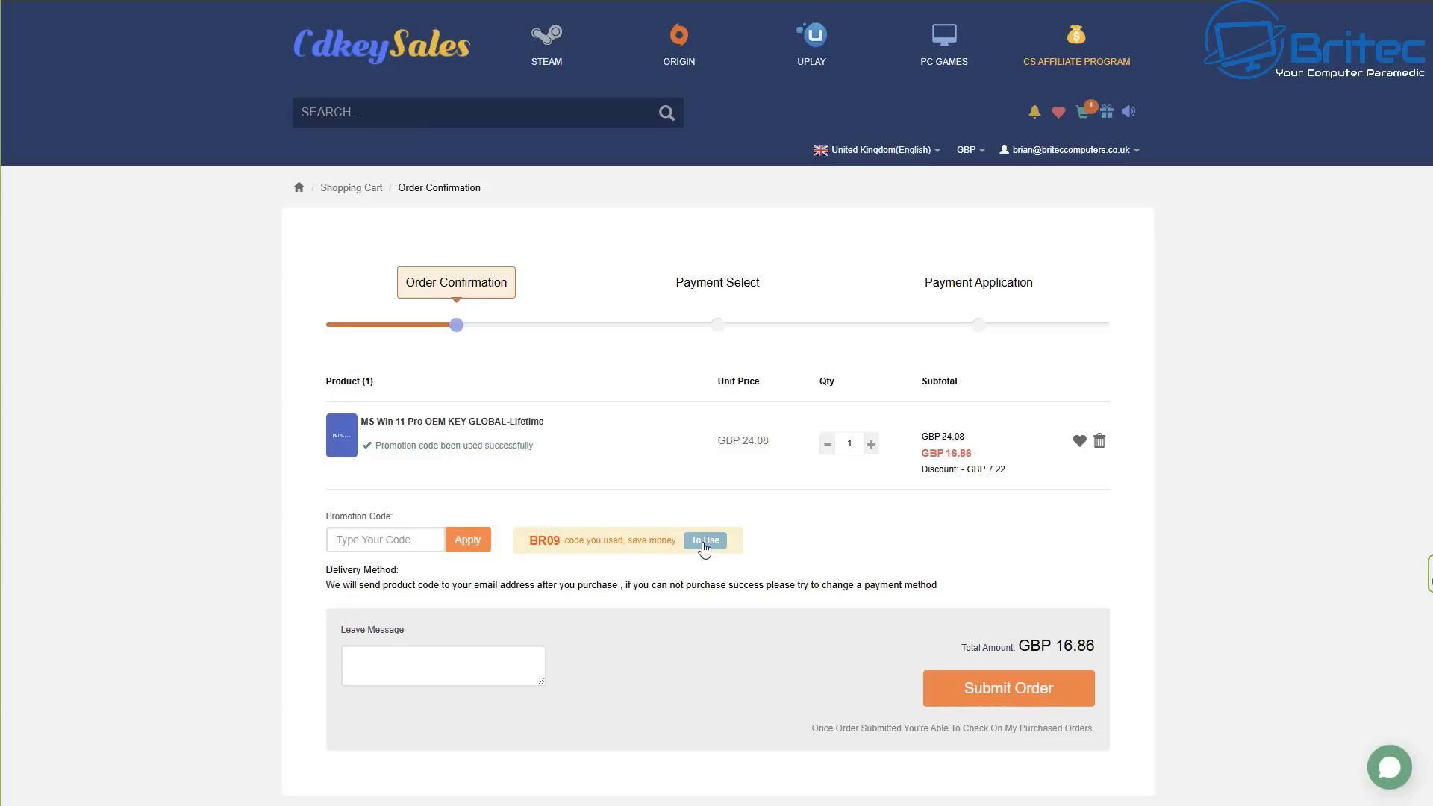
# - Submit the order, then confirm the product key and activate Windows with a digital licence
pyautogui.click(1009, 690)
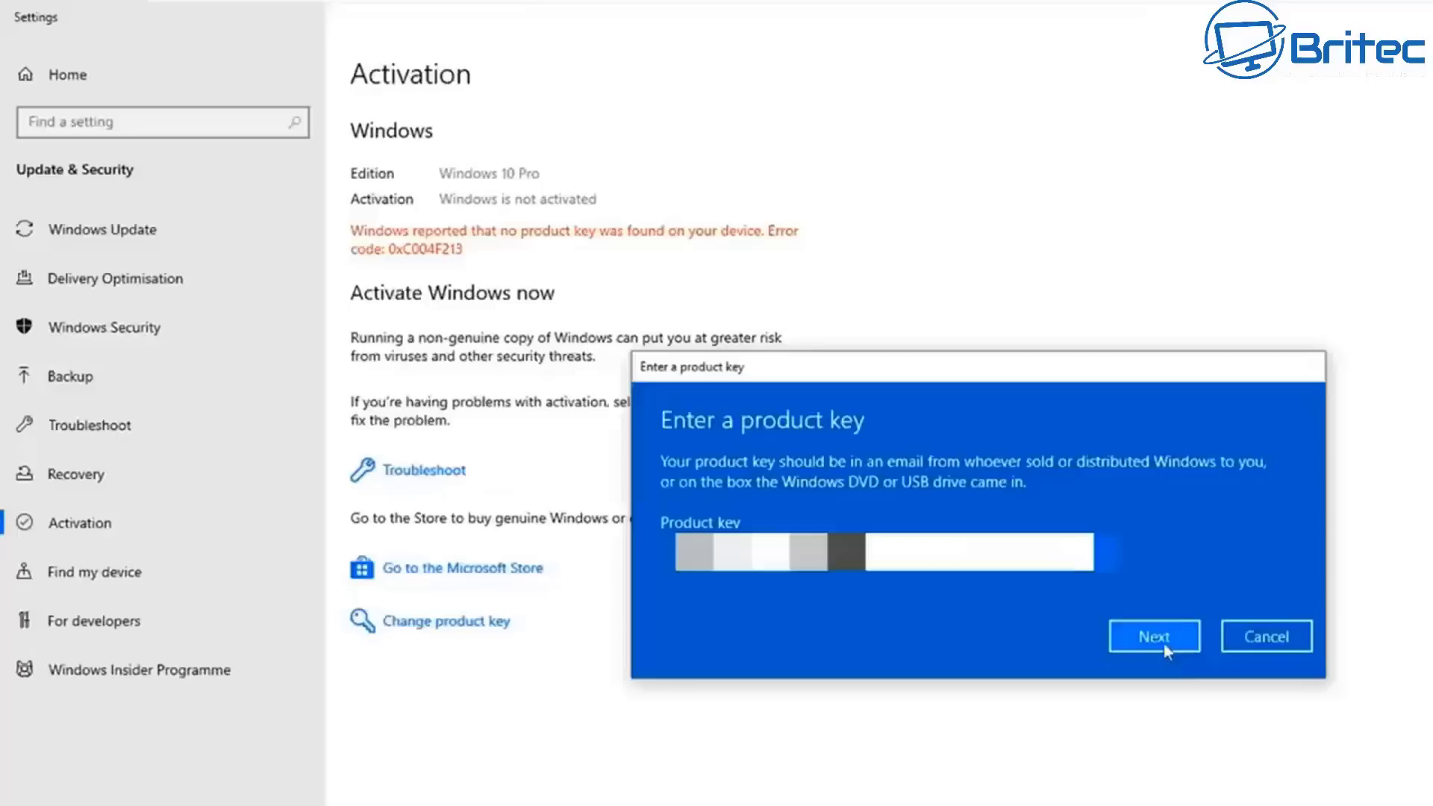
pyautogui.click(1162, 644)
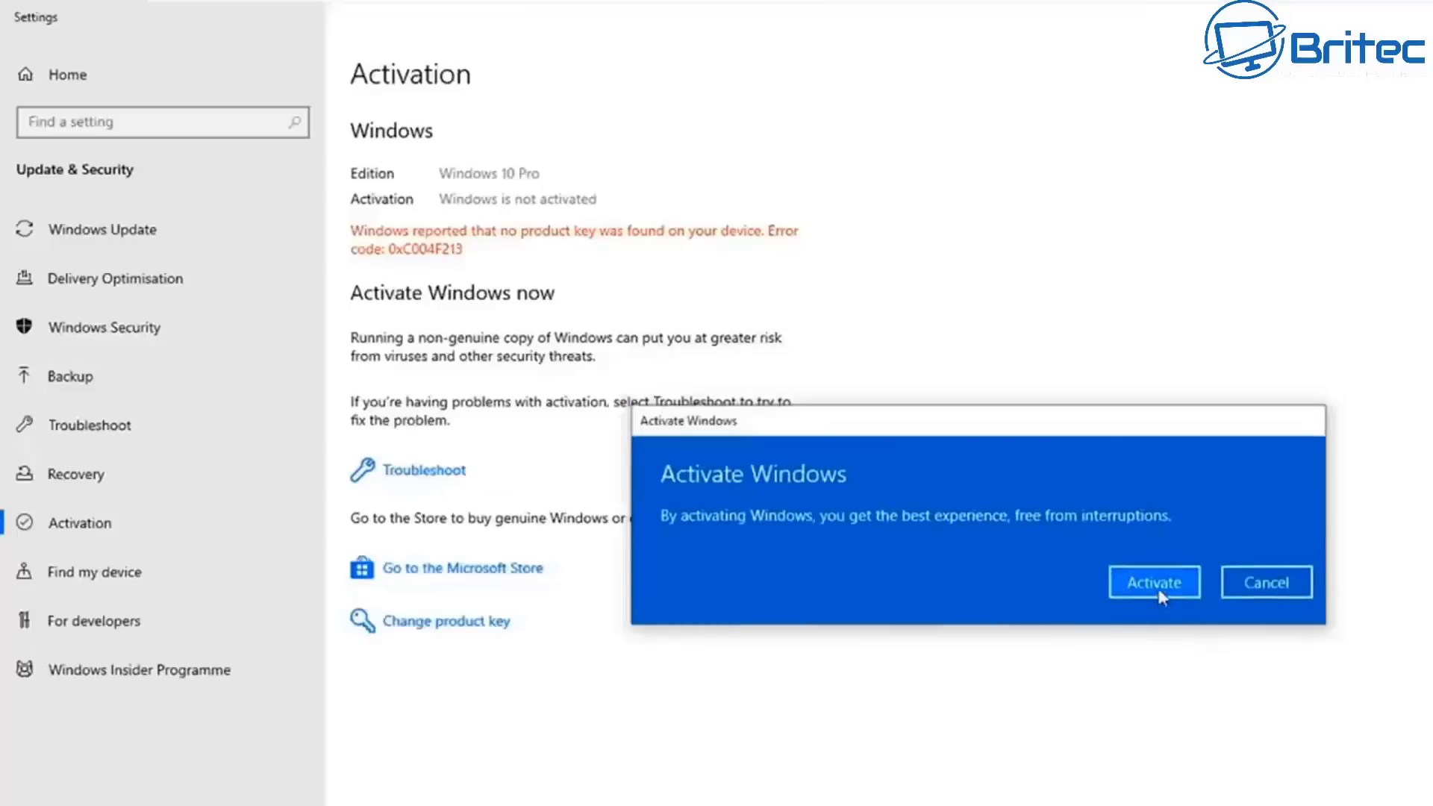
pyautogui.click(1159, 592)
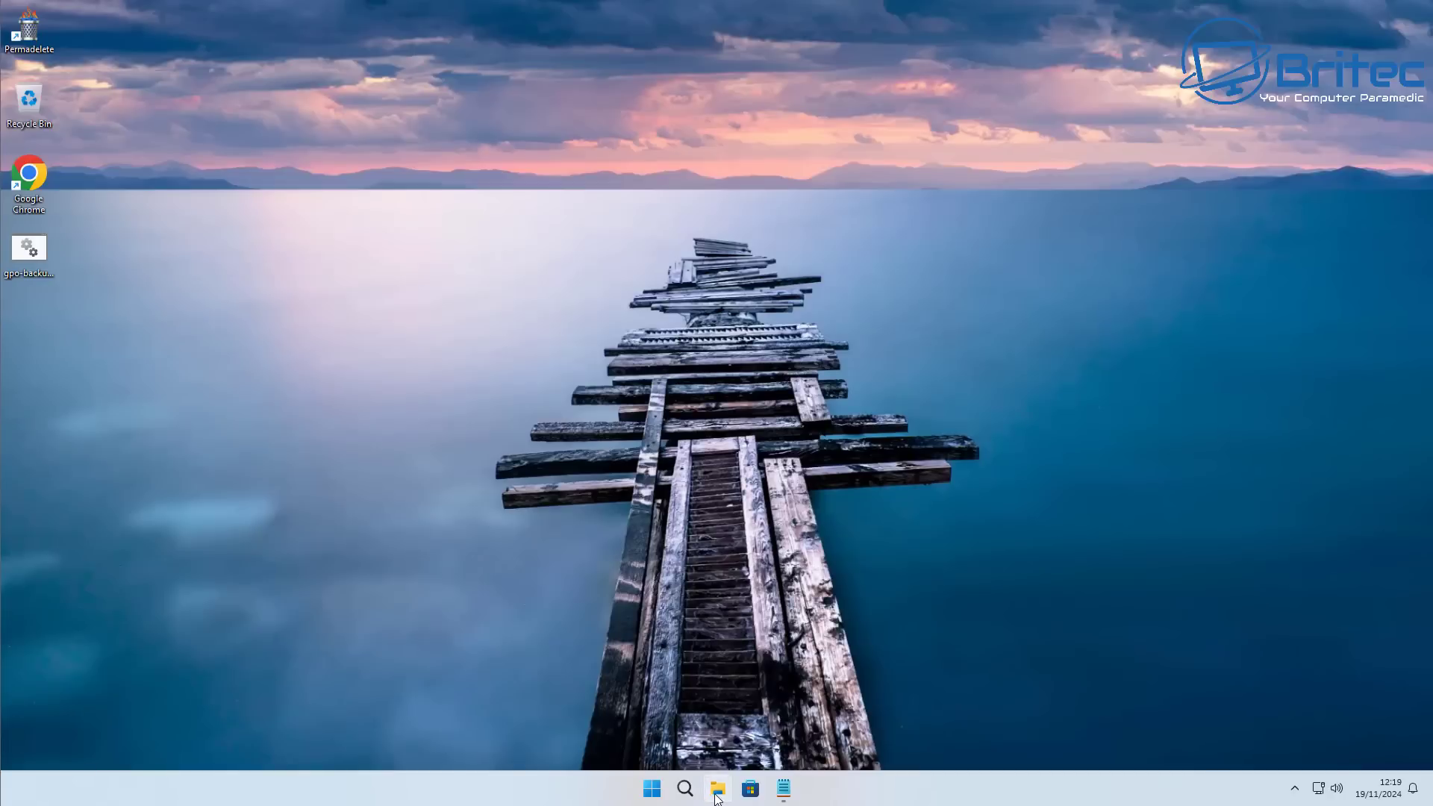
# - Open File Explorer and navigate to C:\Windows\System32, showing its 4,603 items
pyautogui.click(716, 794)
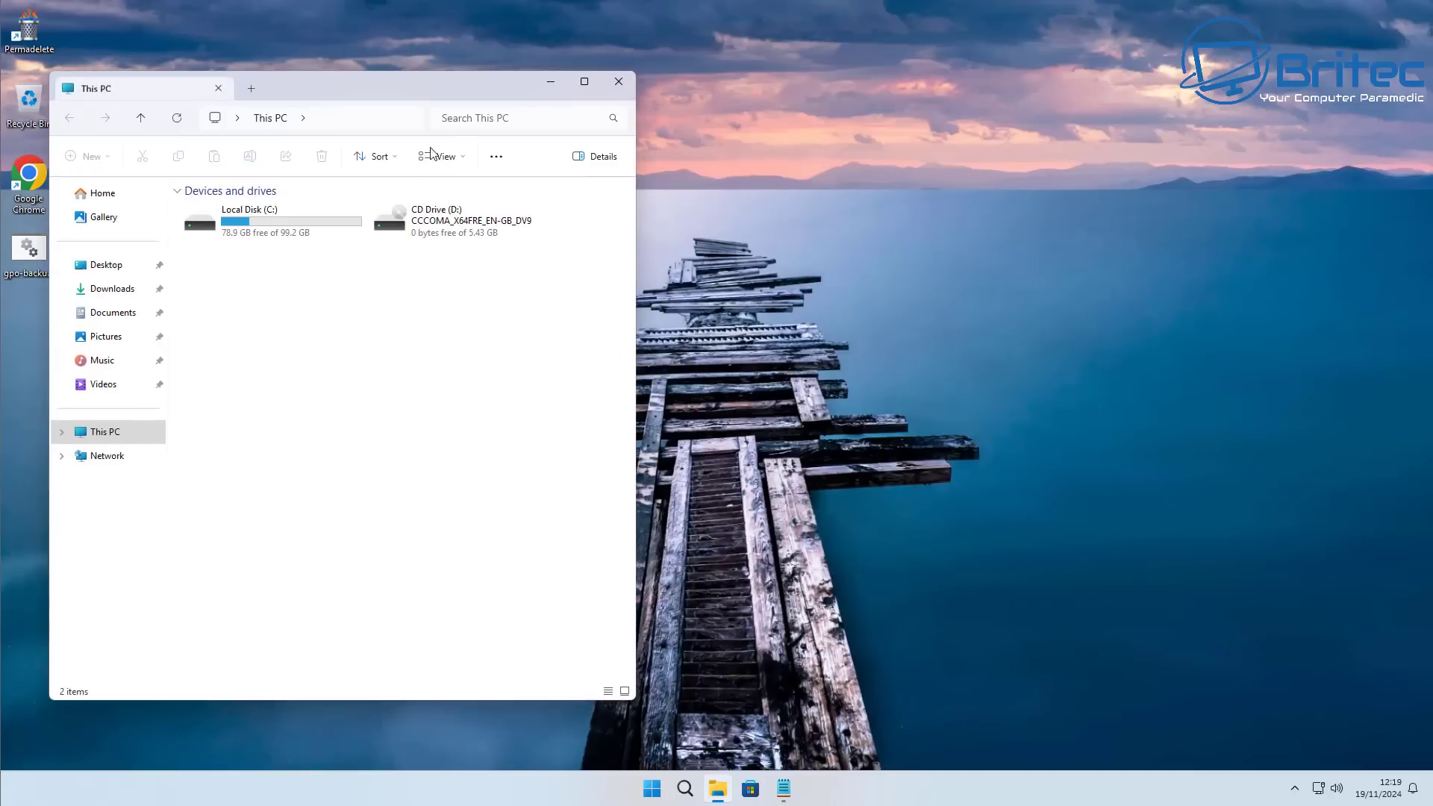
pyautogui.moveTo(482, 91); pyautogui.dragTo(794, 111)
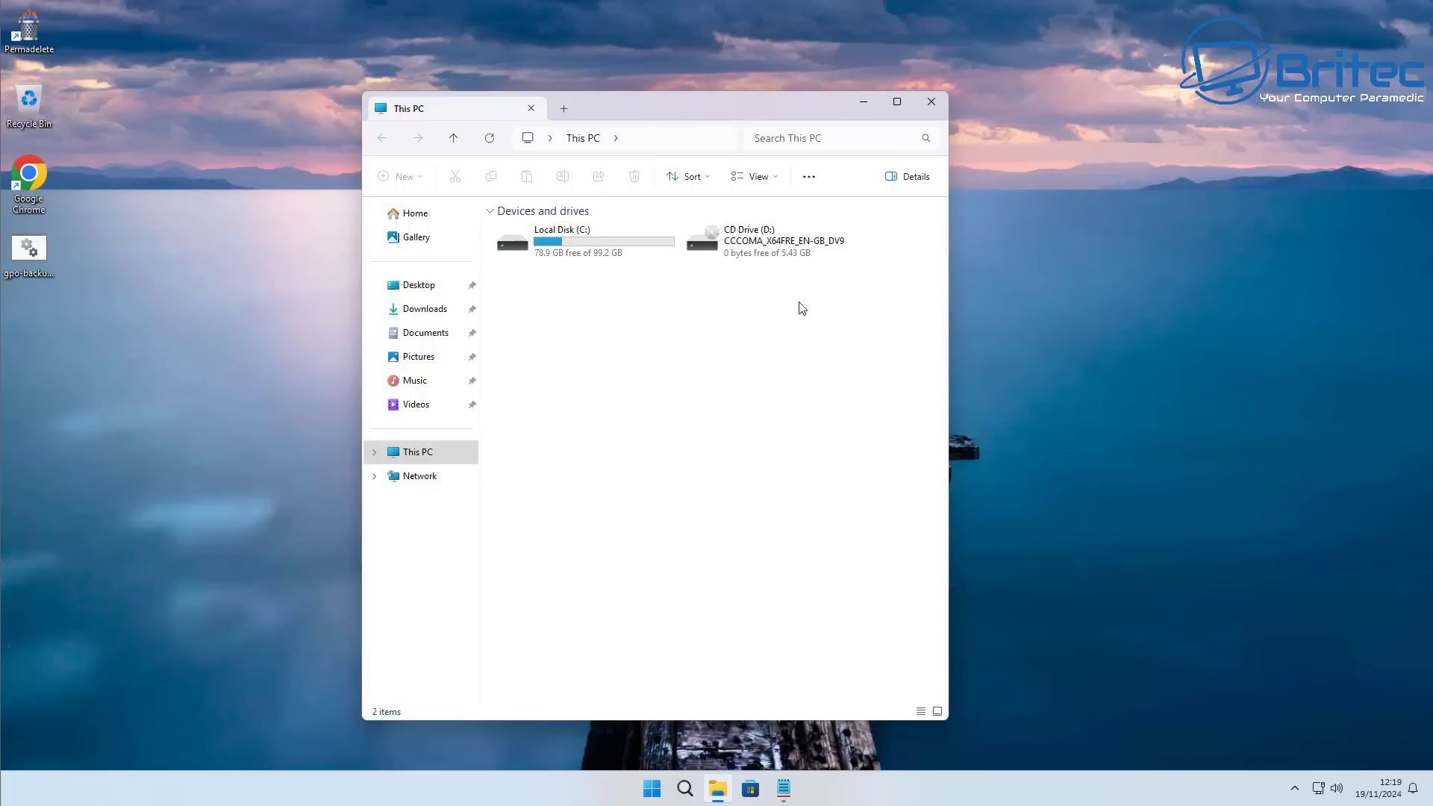
pyautogui.click(565, 248)
pyautogui.doubleClick(566, 249)
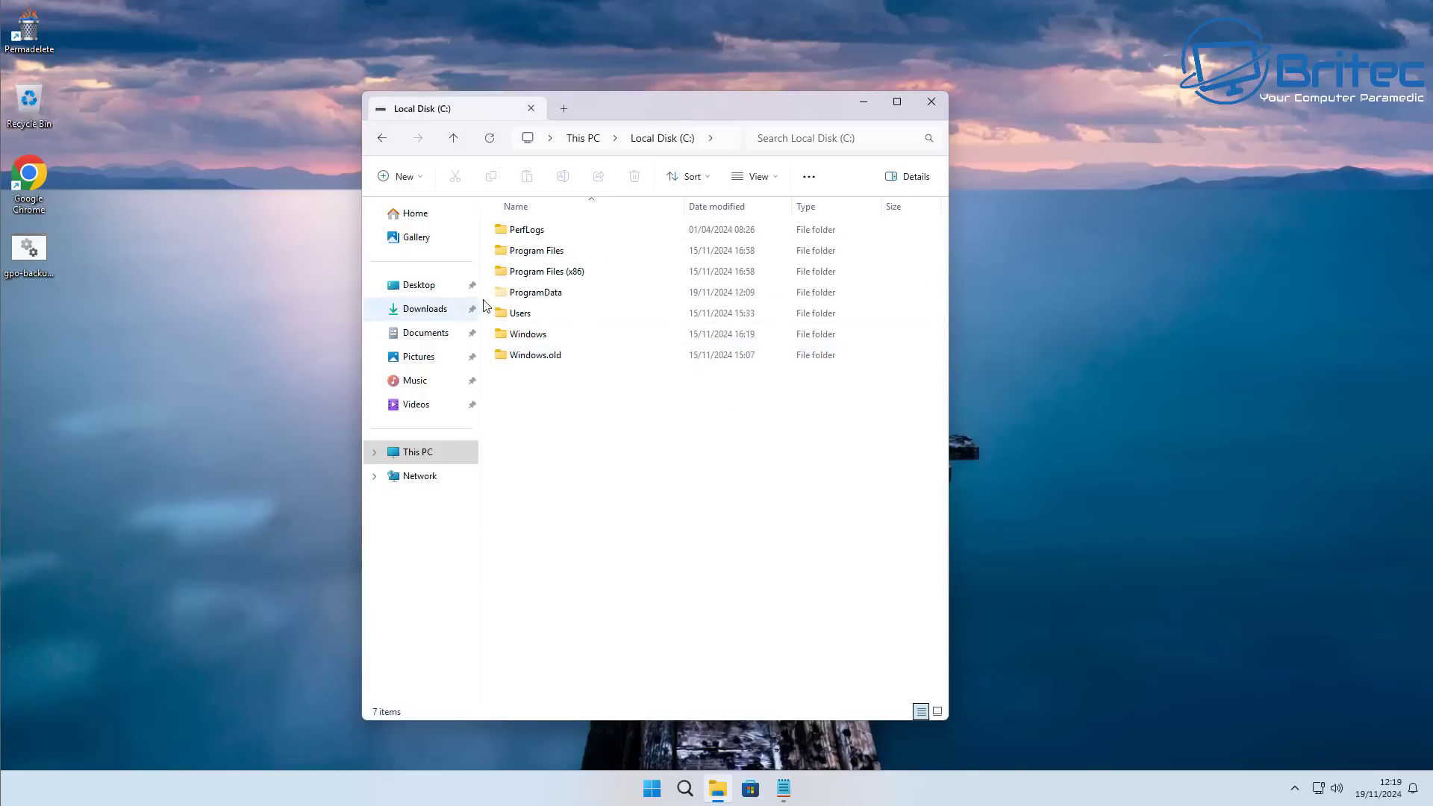
pyautogui.doubleClick(539, 336)
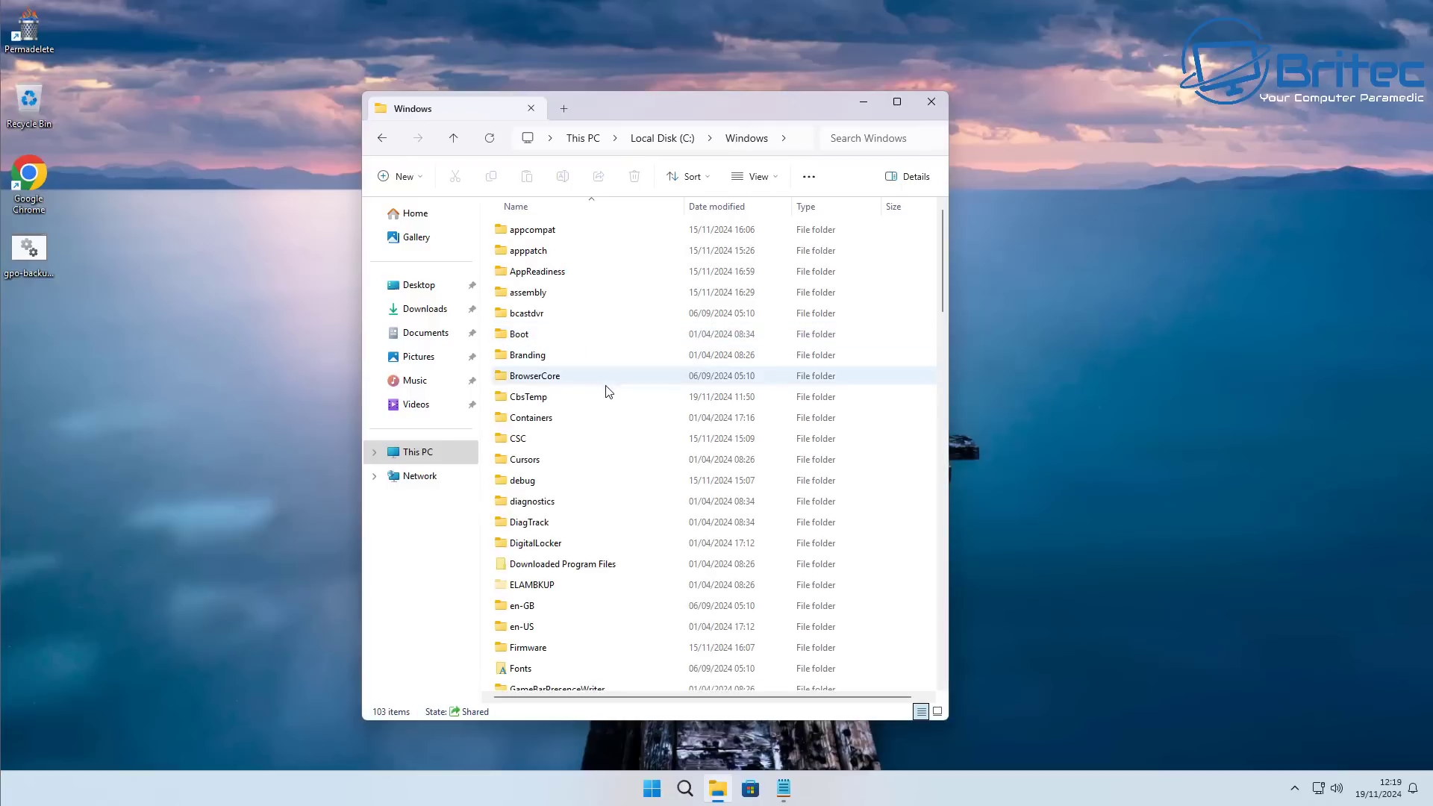
pyautogui.scroll(-14, 603, 463)
pyautogui.scroll(-6, 602, 515)
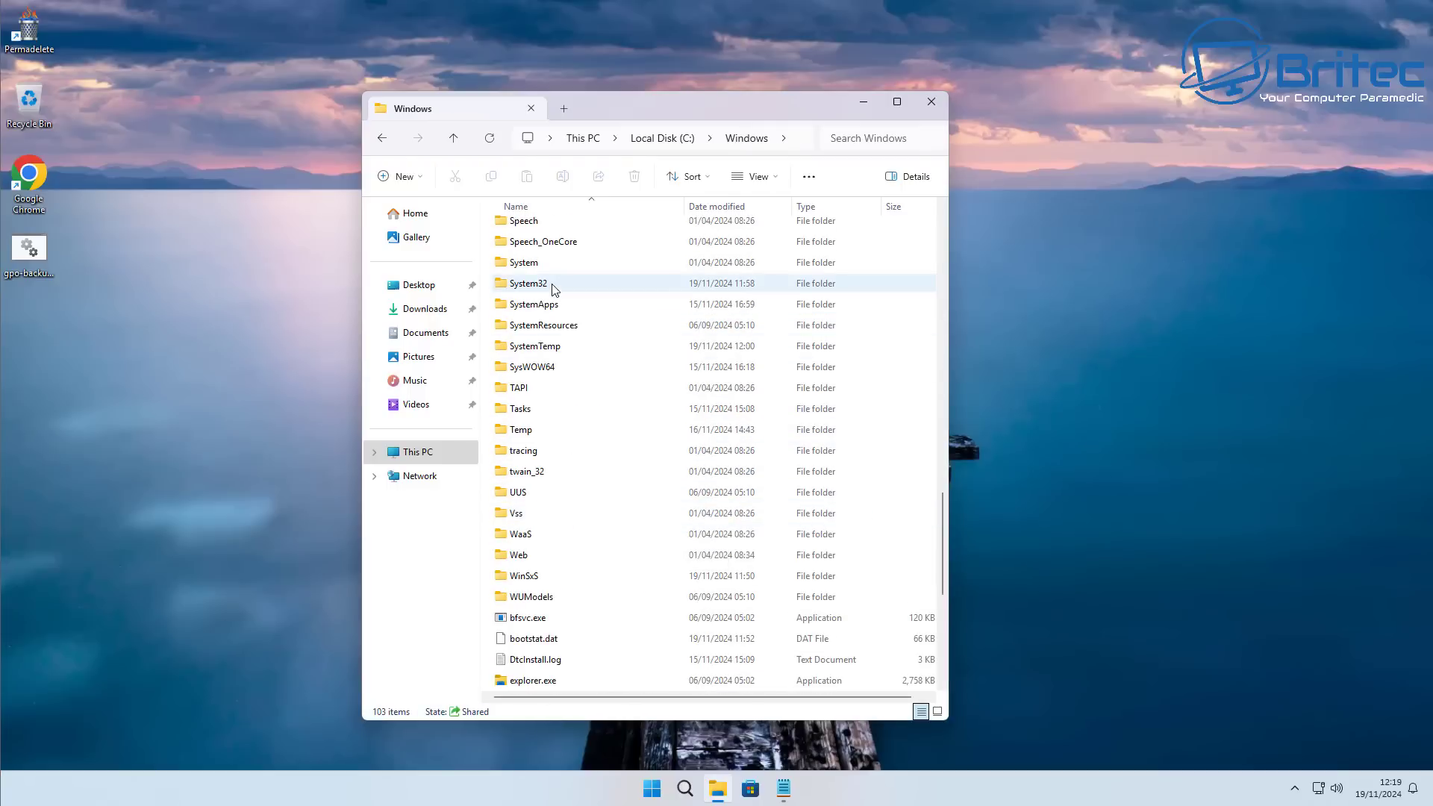
pyautogui.doubleClick(555, 289)
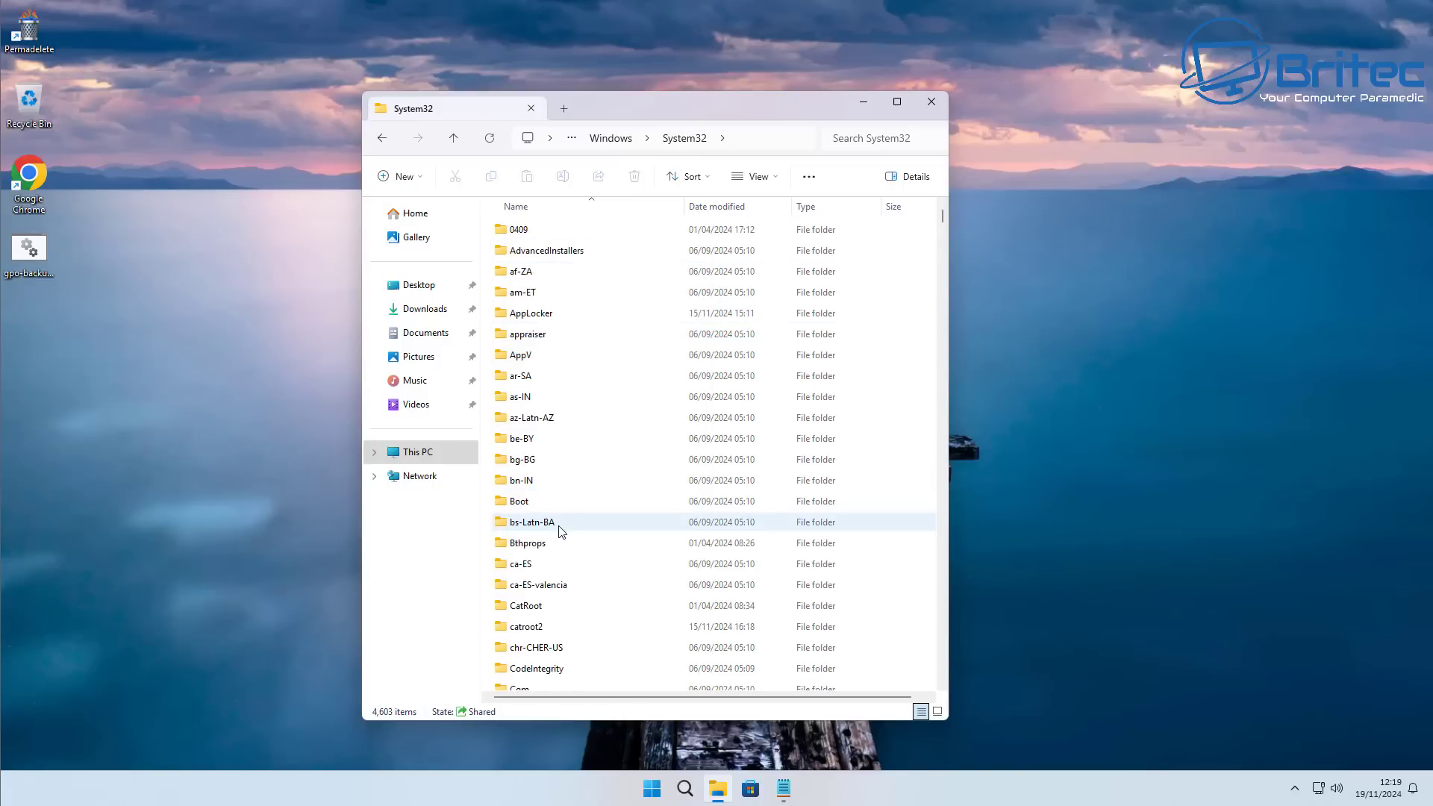
pyautogui.scroll(-15, 567, 534)
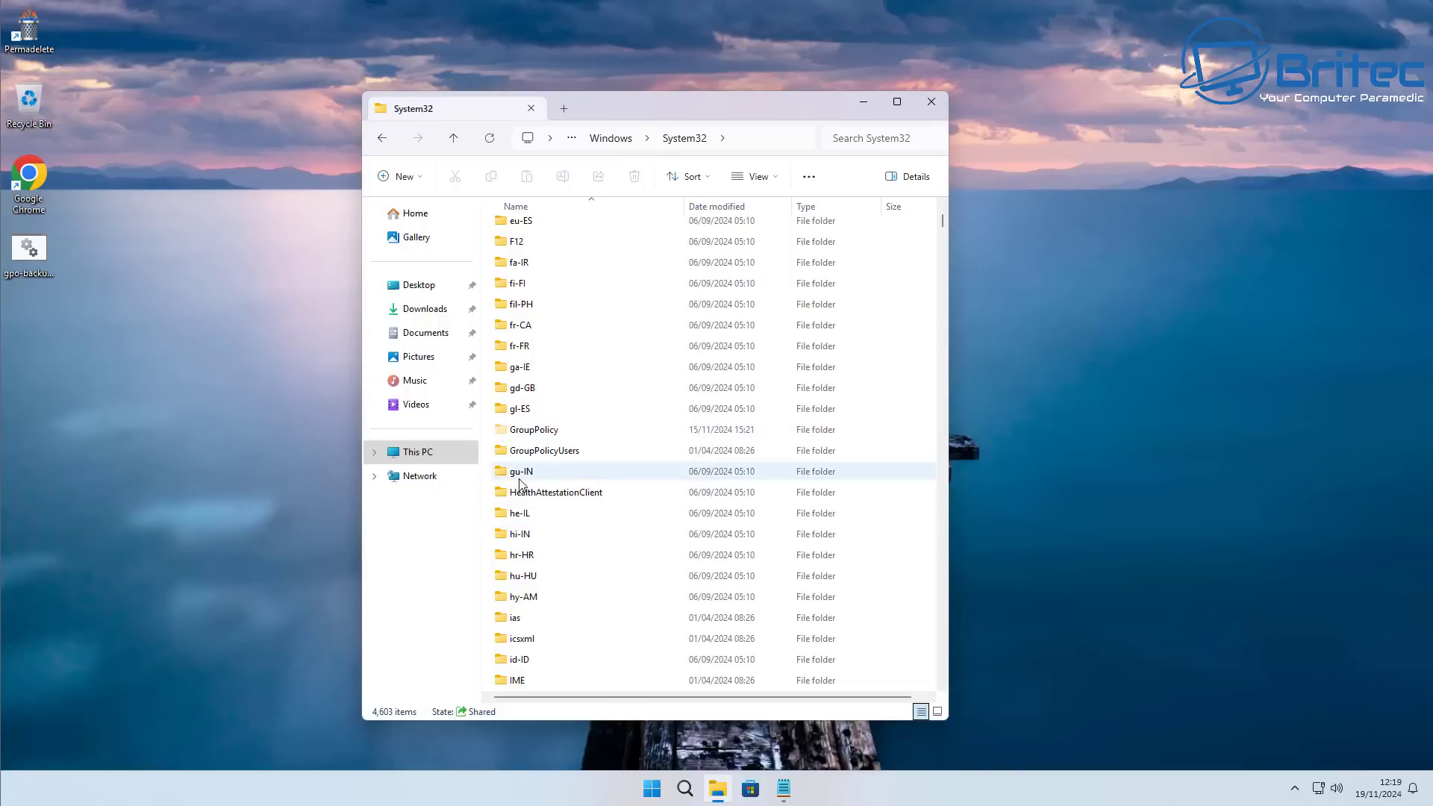
# - In Folder Options' View settings, show hidden files, folders and drives and known file extensions, then apply
pyautogui.click(813, 181)
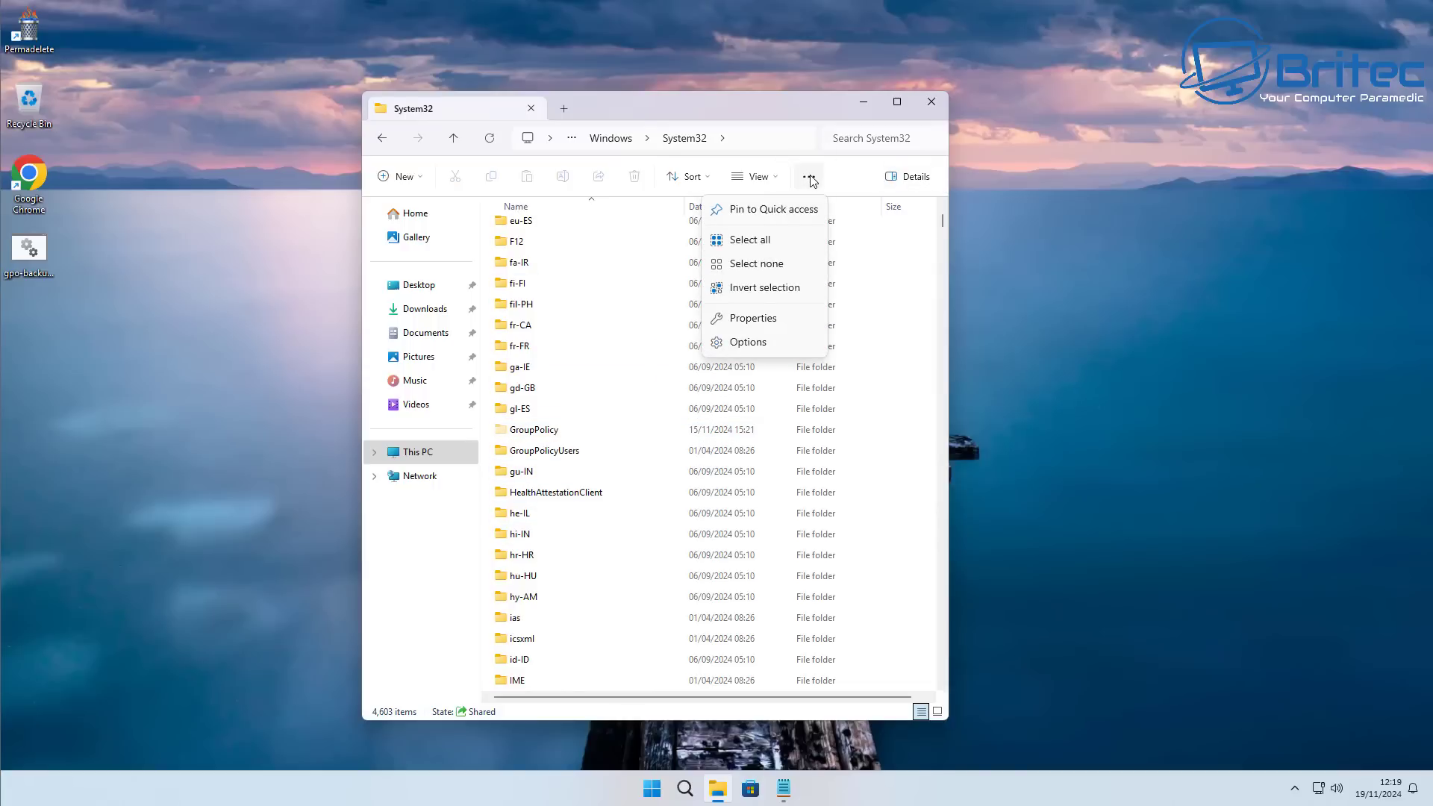
pyautogui.click(747, 343)
pyautogui.moveTo(568, 226); pyautogui.dragTo(785, 237)
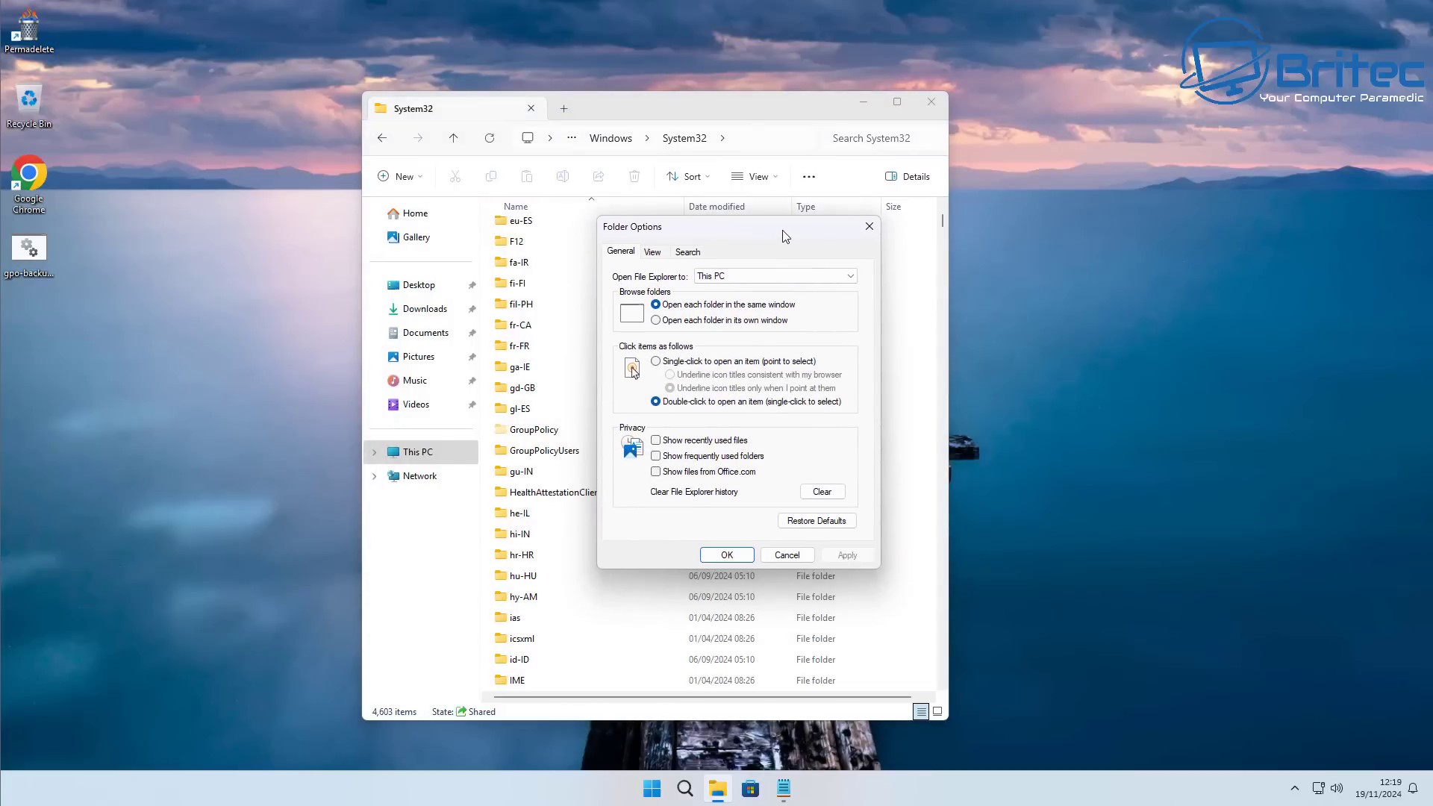
pyautogui.click(653, 254)
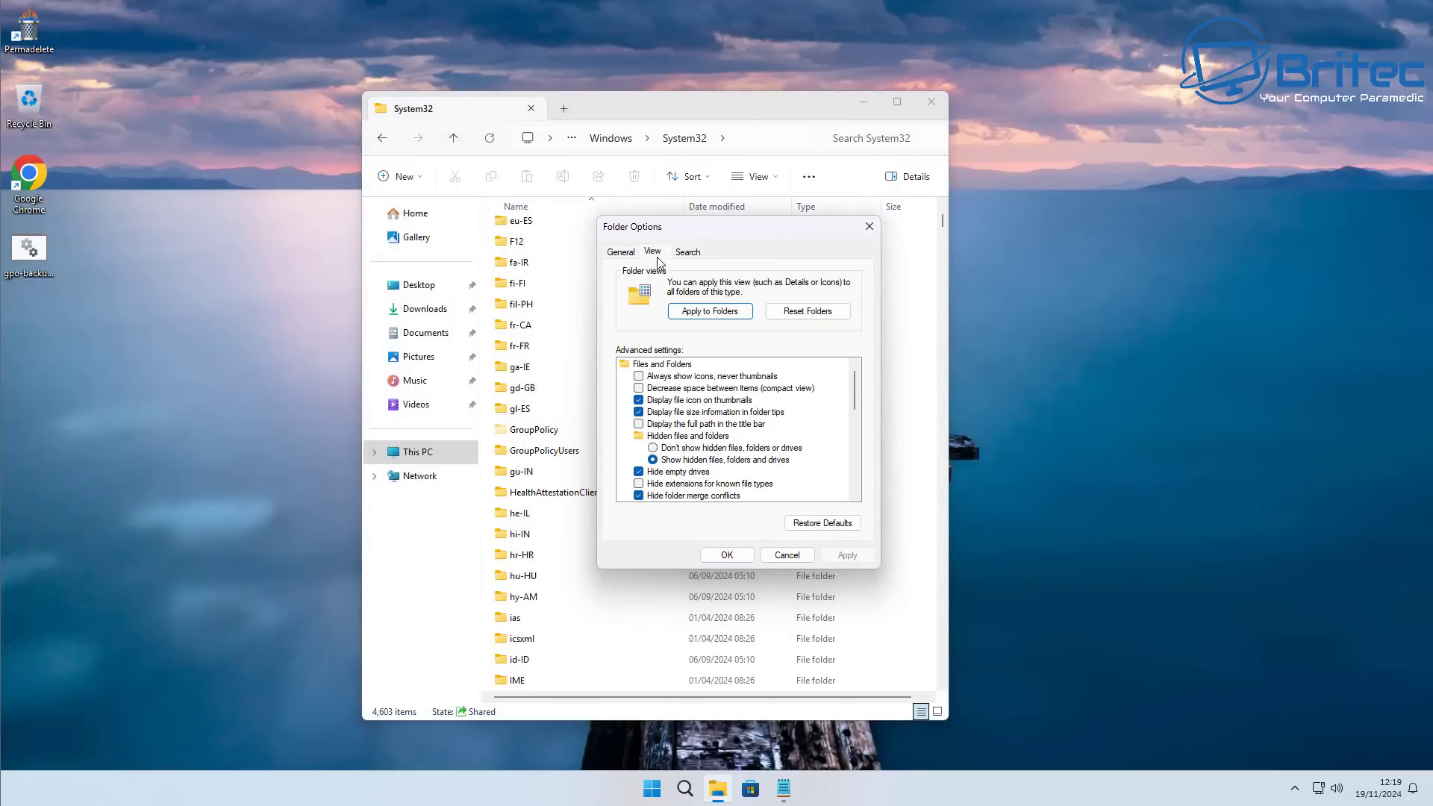
pyautogui.click(654, 448)
pyautogui.click(640, 484)
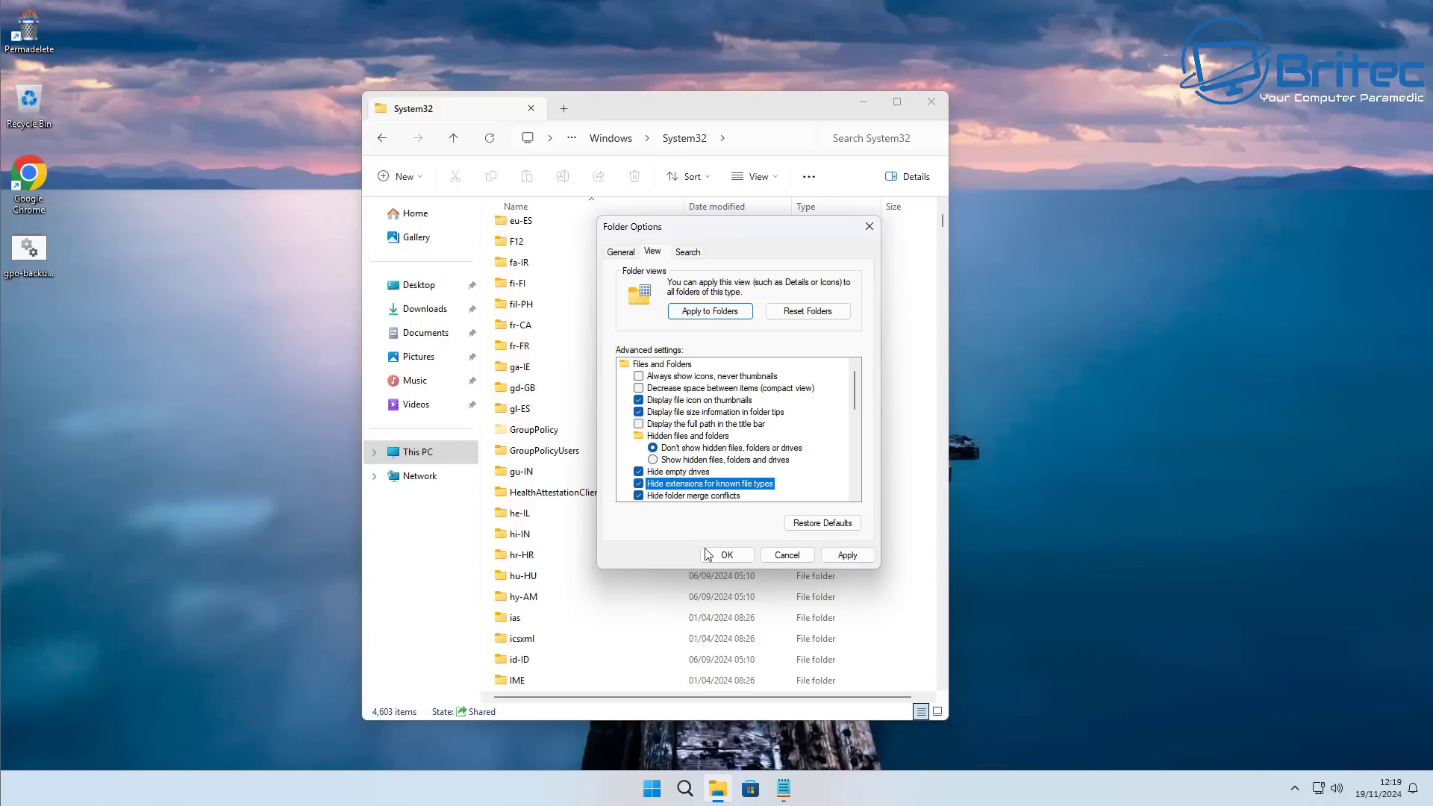
pyautogui.click(842, 557)
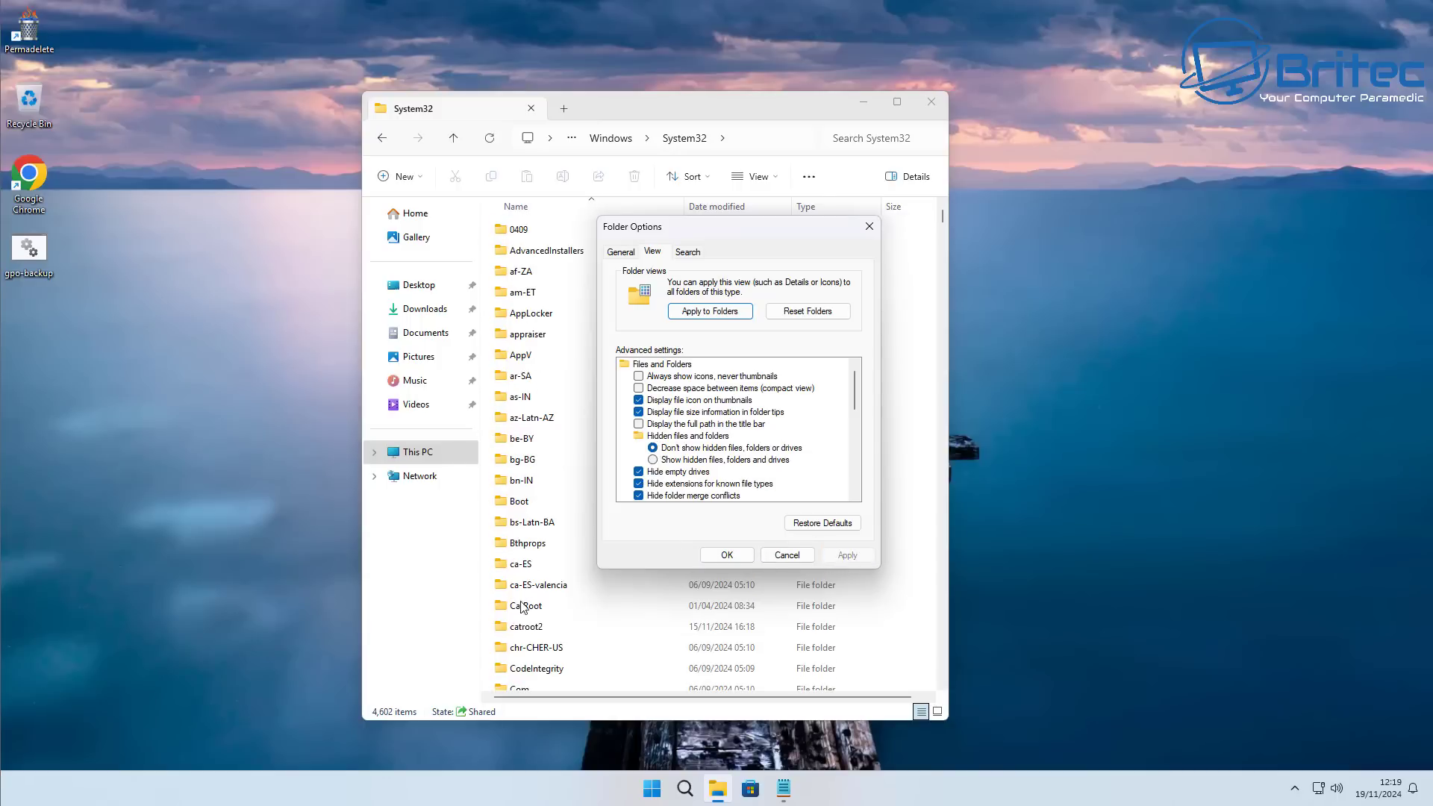
pyautogui.click(654, 459)
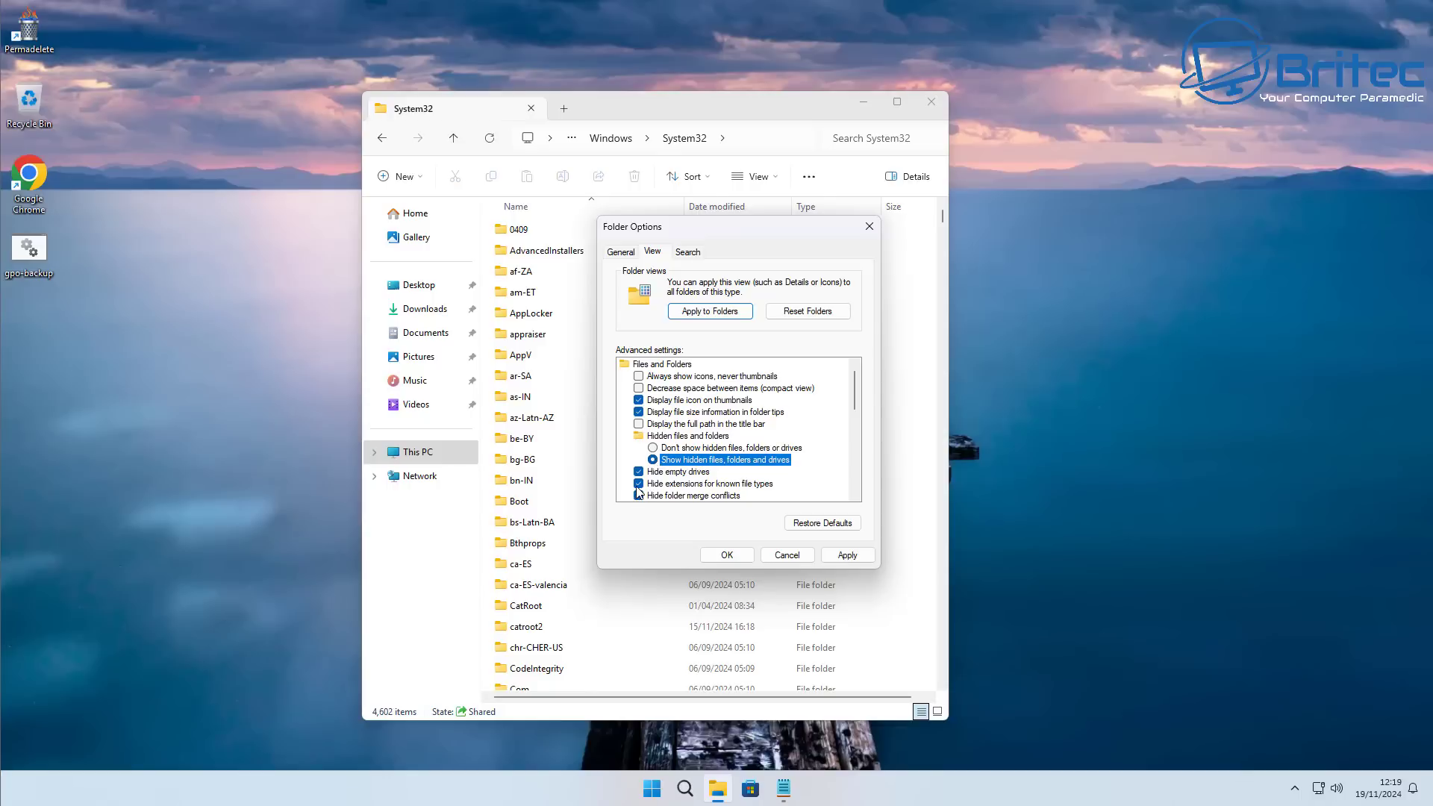
pyautogui.click(639, 484)
pyautogui.click(844, 555)
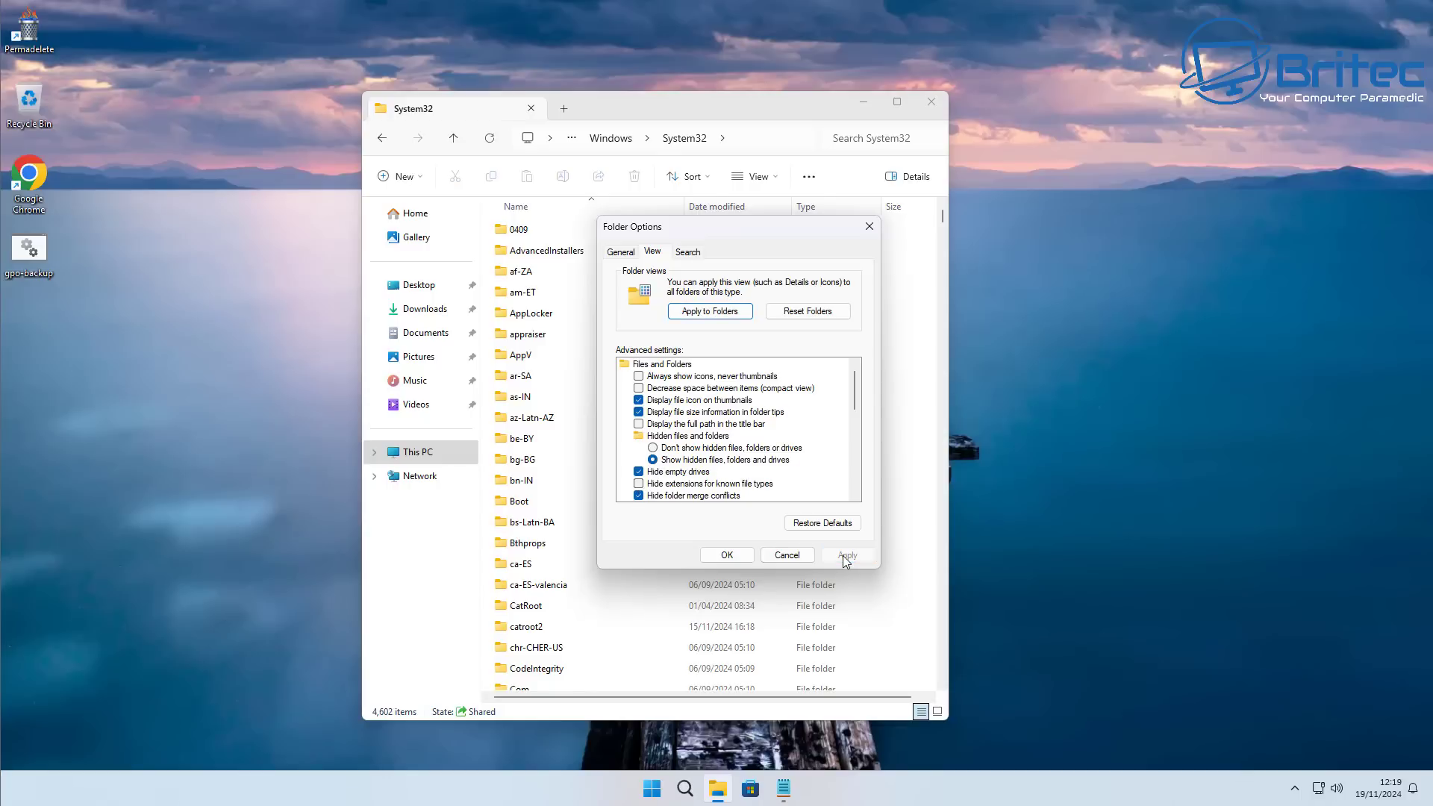
pyautogui.click(726, 555)
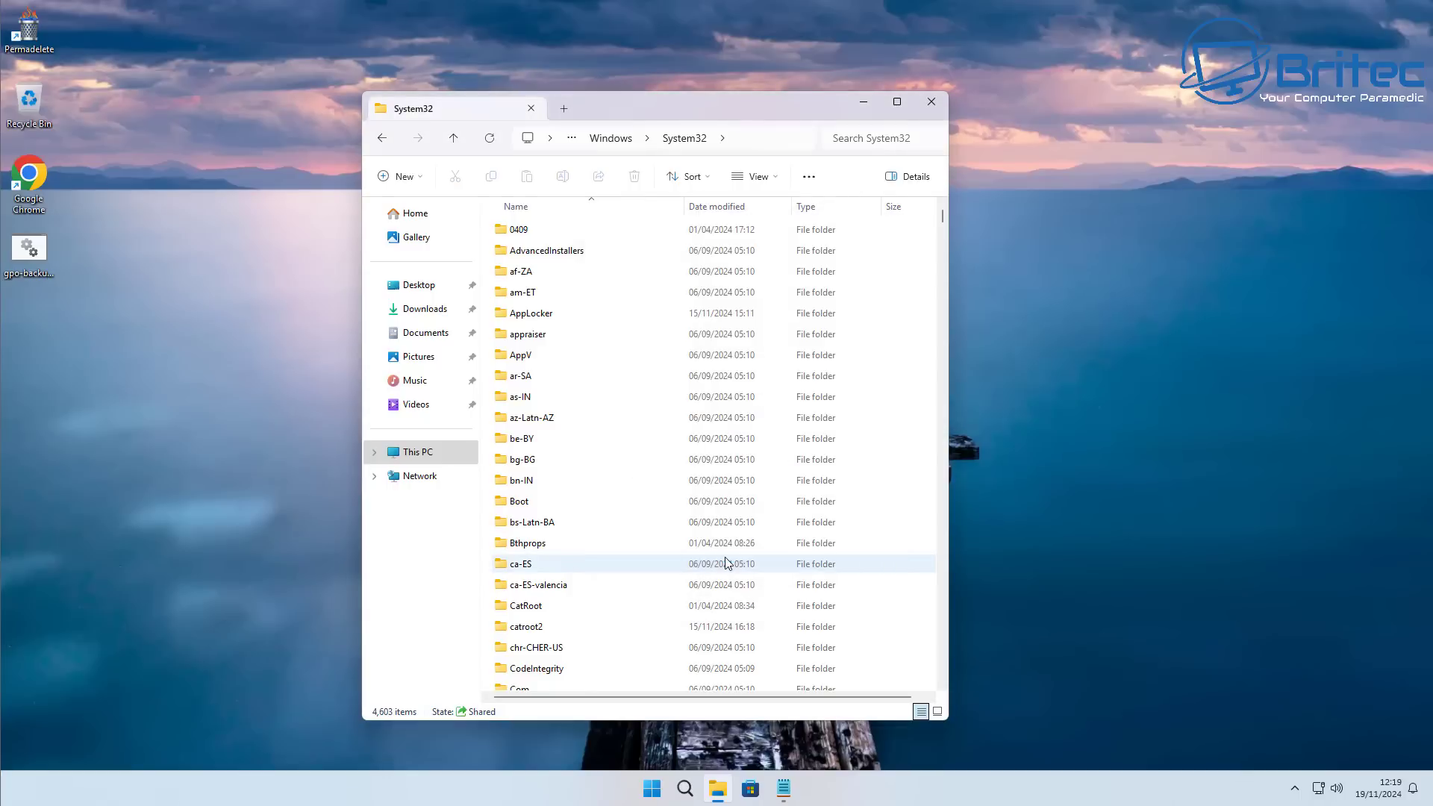
pyautogui.scroll(-13, 728, 560)
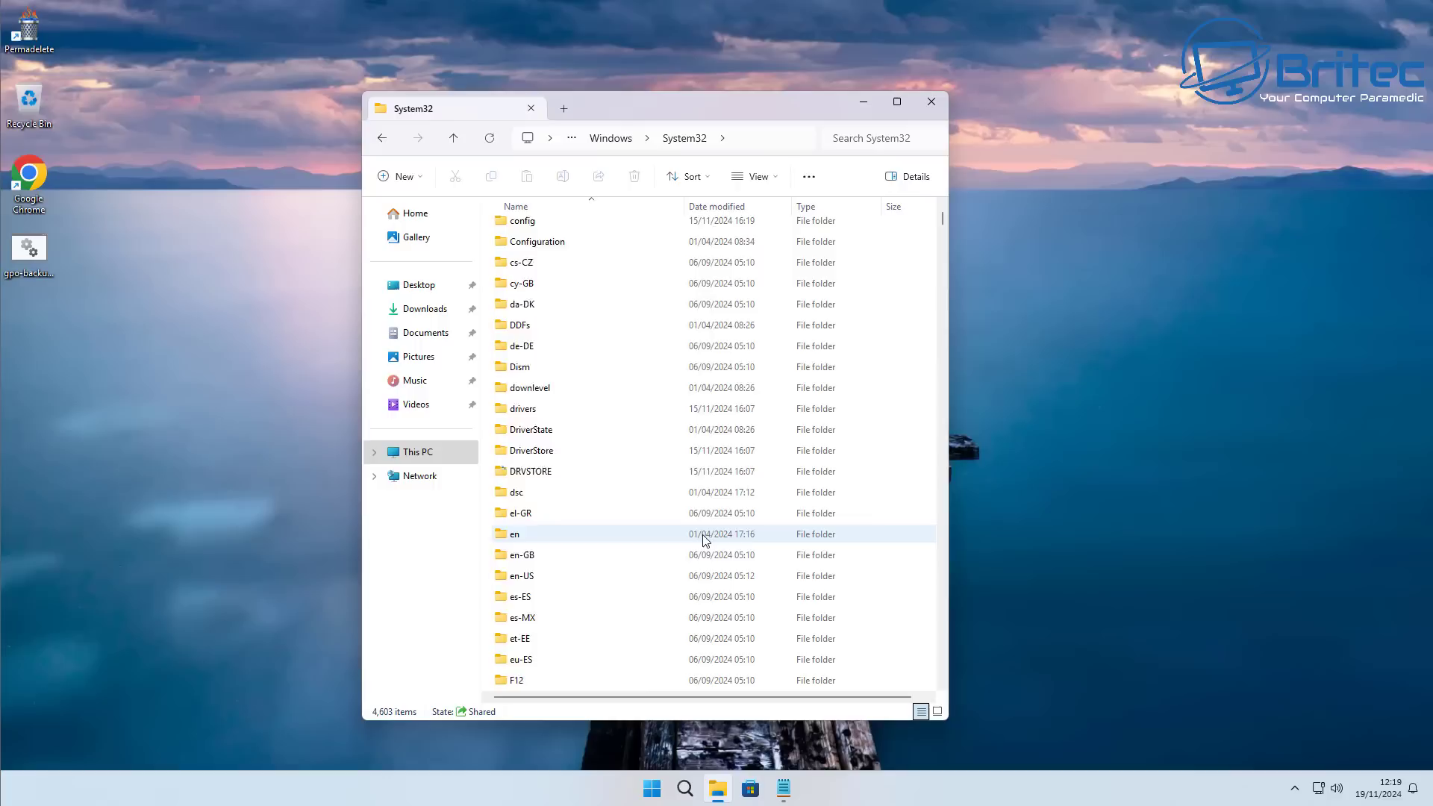
pyautogui.scroll(2, 671, 543)
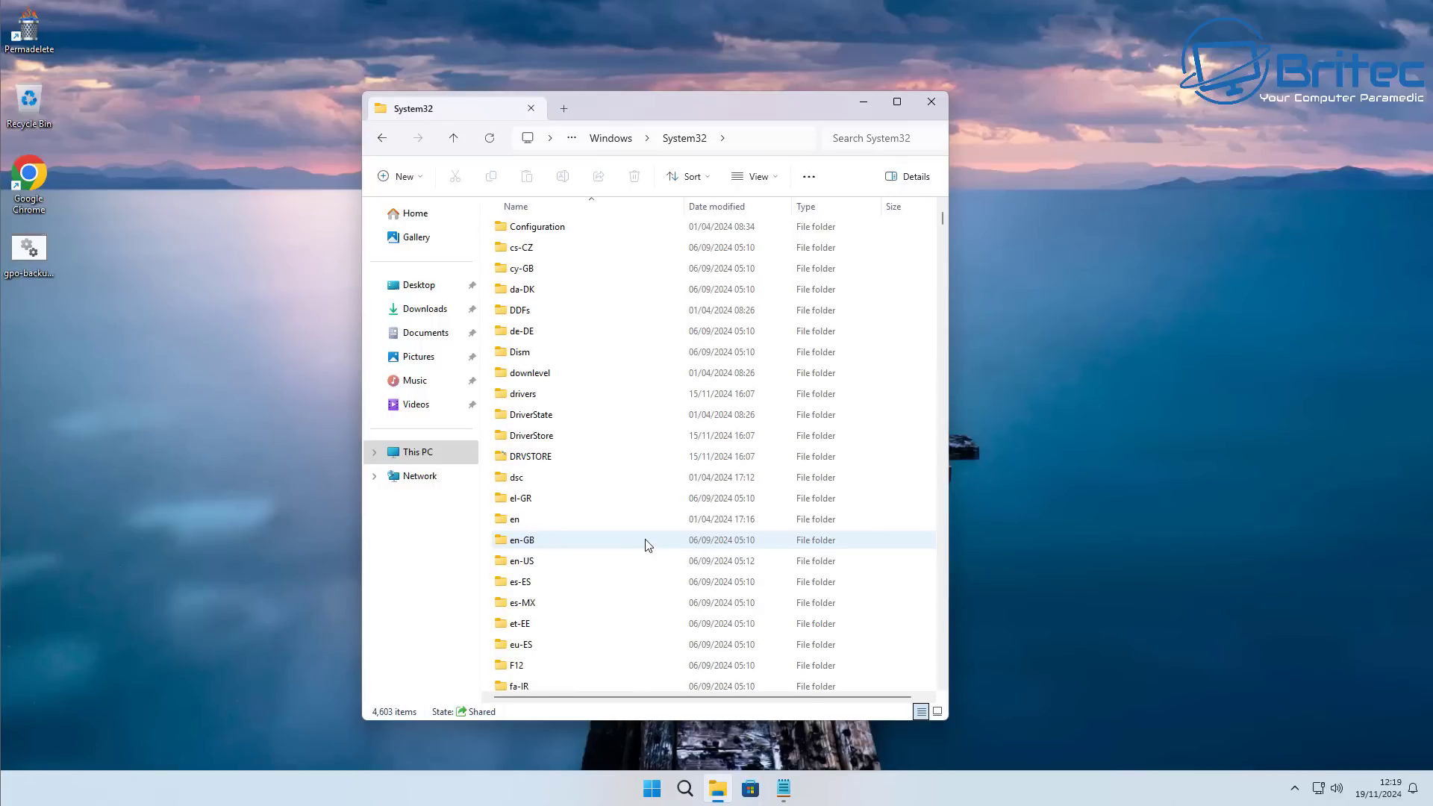
pyautogui.moveTo(648, 544)
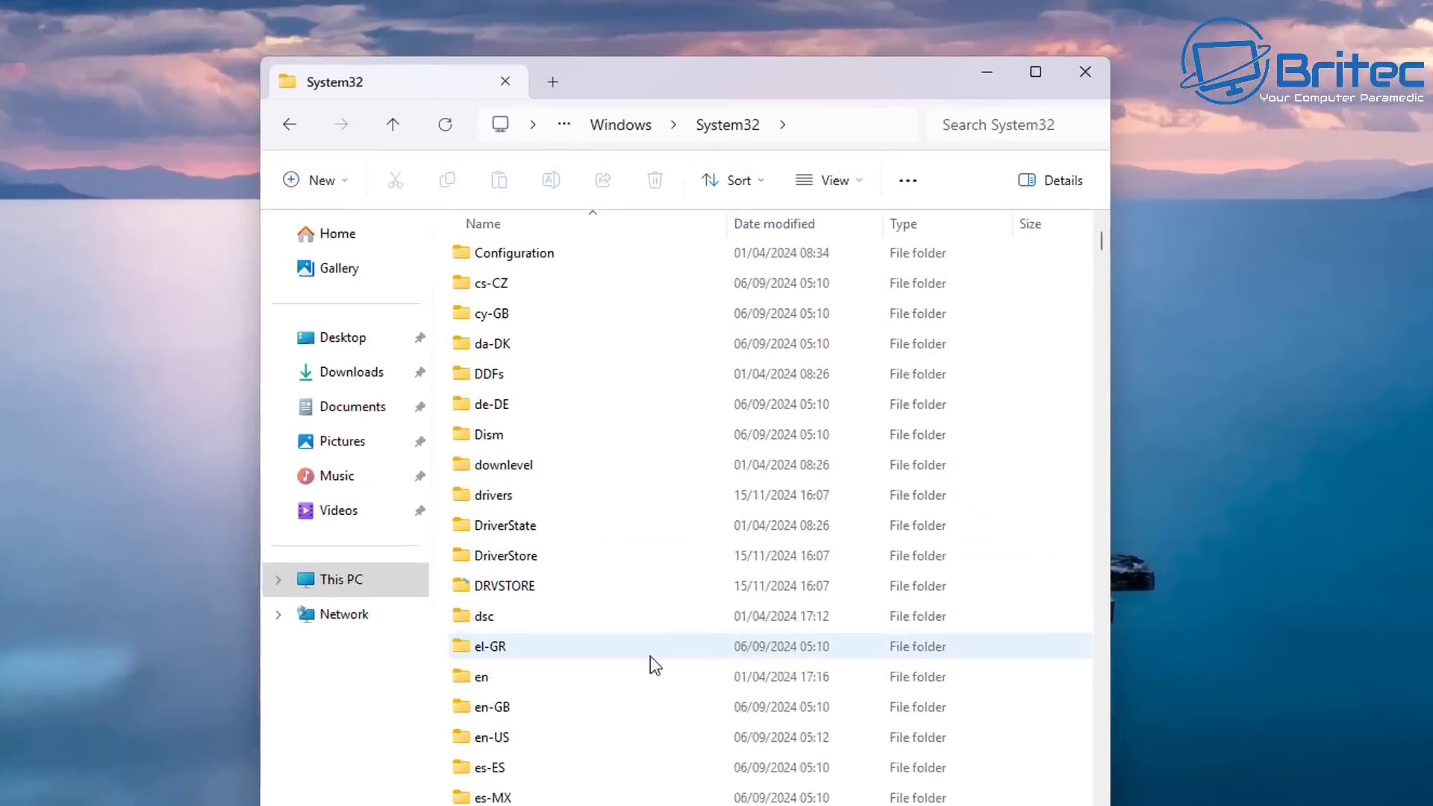
pyautogui.scroll(-4, 648, 545)
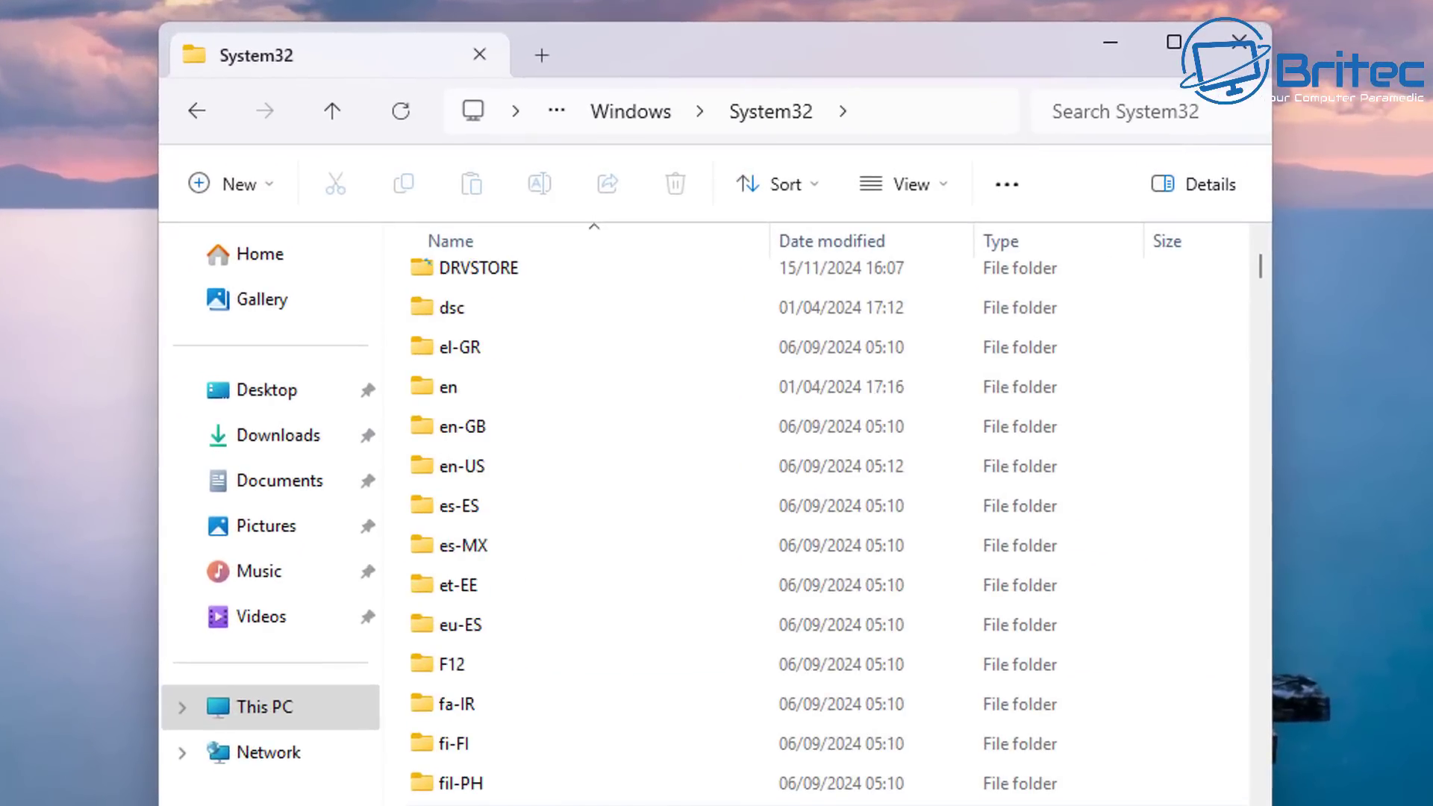
pyautogui.scroll(-3, 821, 526)
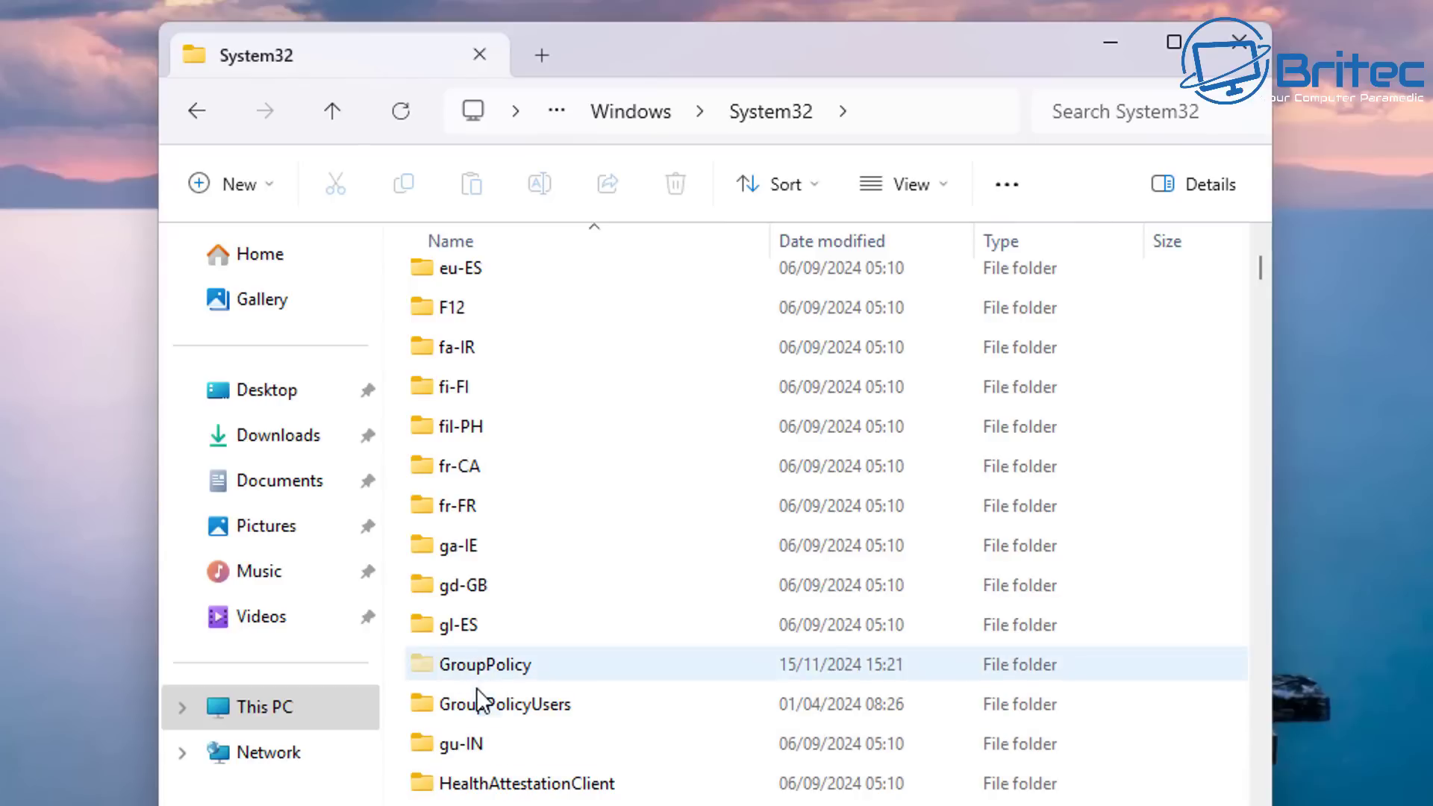
pyautogui.moveTo(549, 665)
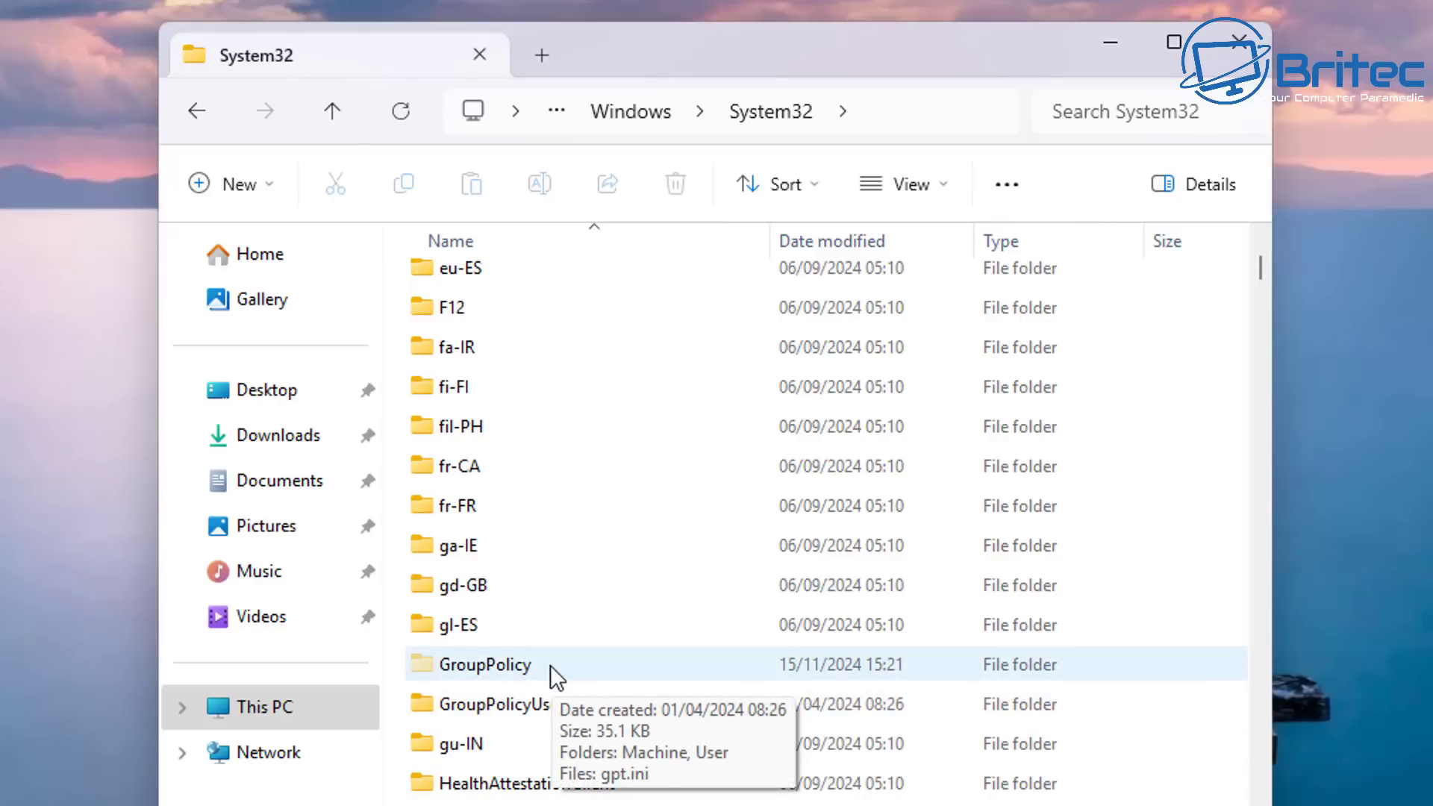
# - Open GroupPolicy, copy its Machine, User and gpt.ini items, and minimise Explorer
pyautogui.doubleClick(550, 664)
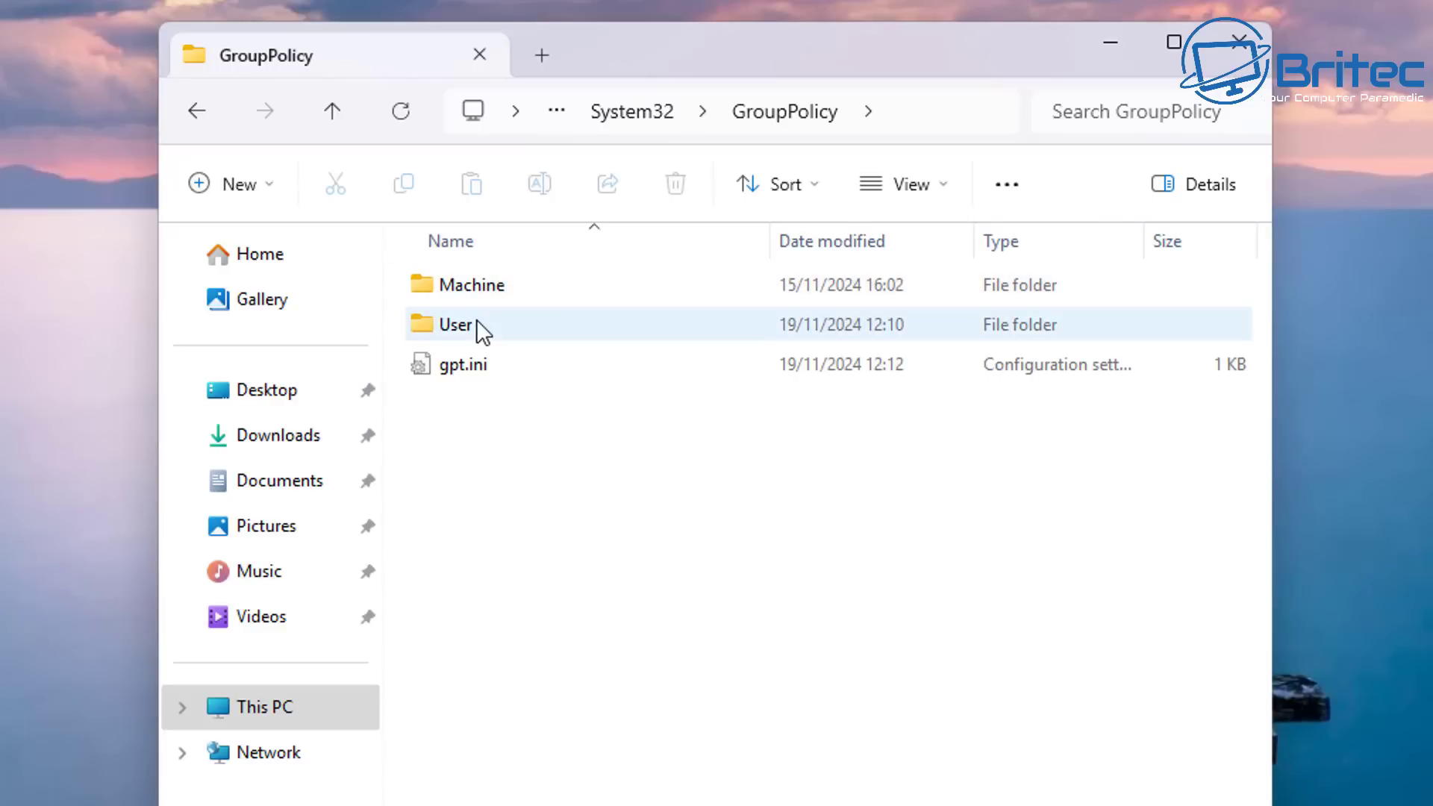
pyautogui.click(199, 112)
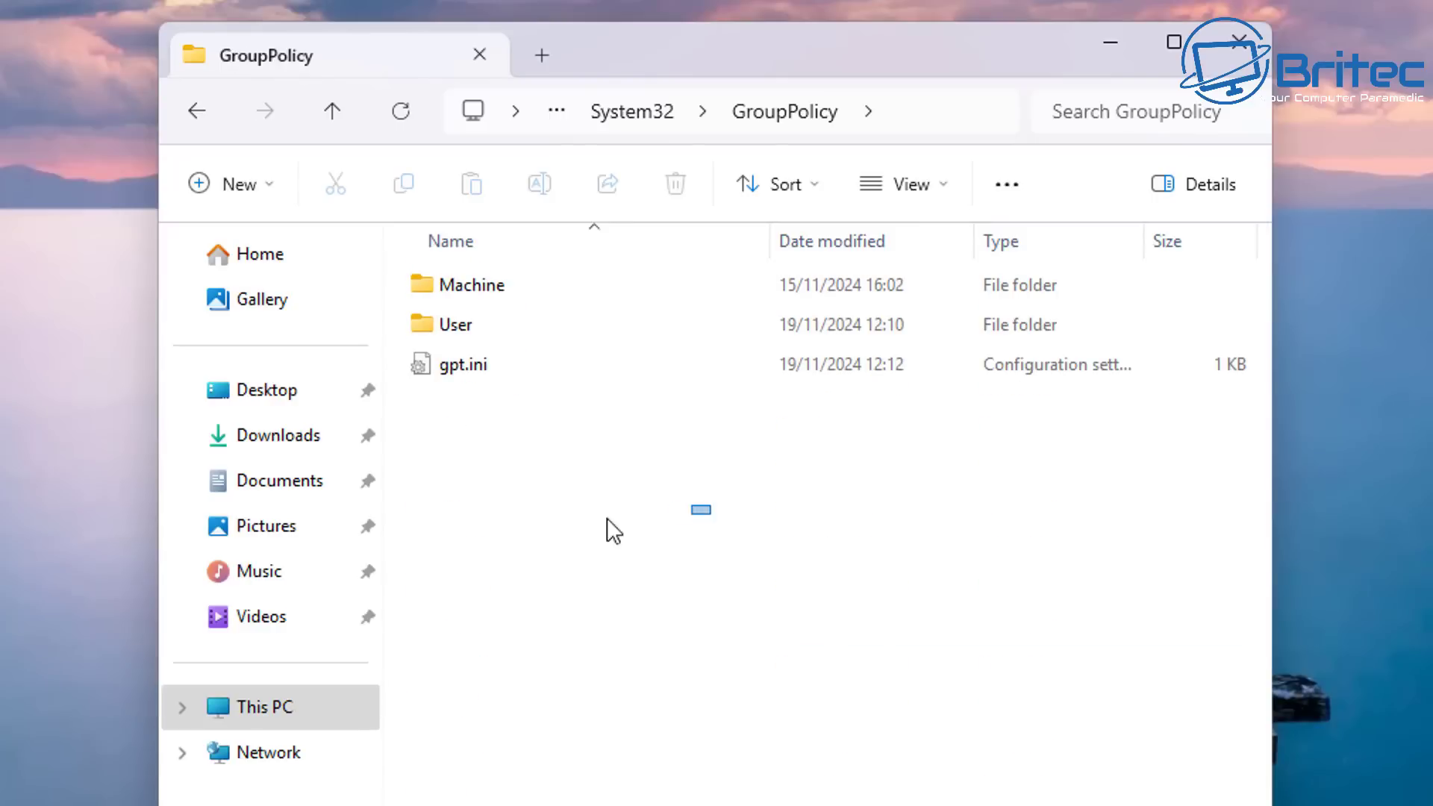
pyautogui.moveTo(606, 519); pyautogui.dragTo(419, 259)
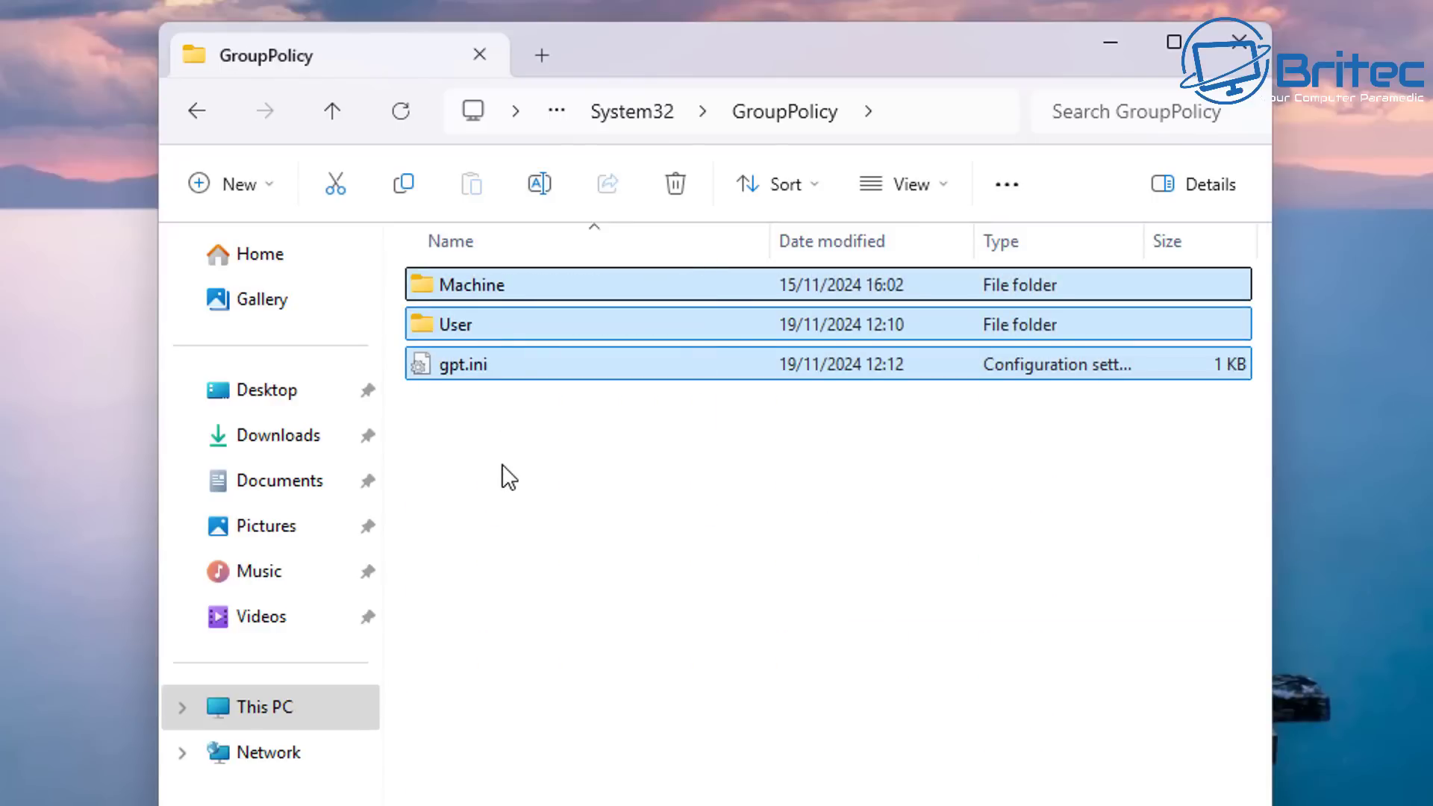
pyautogui.rightClick(494, 320)
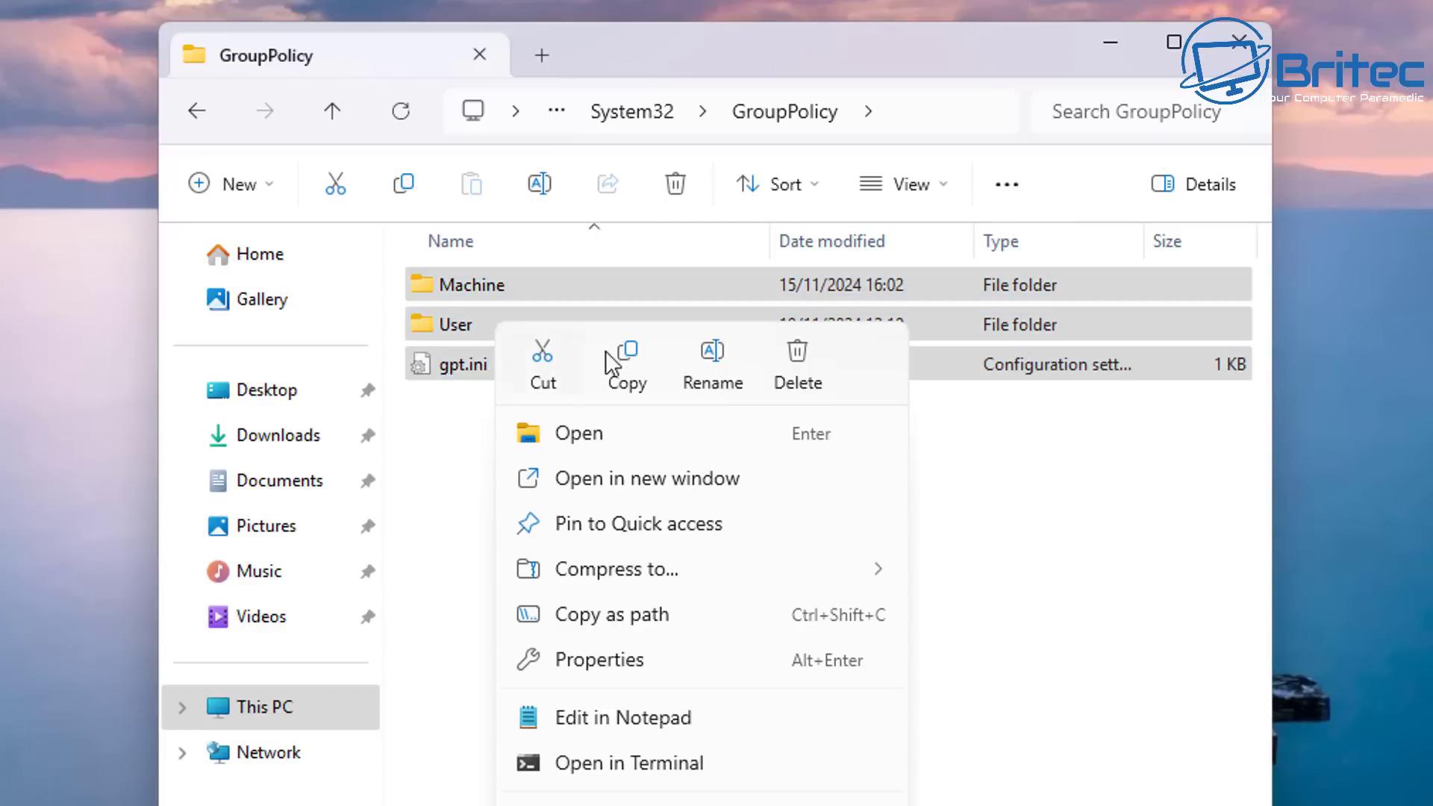
pyautogui.click(639, 365)
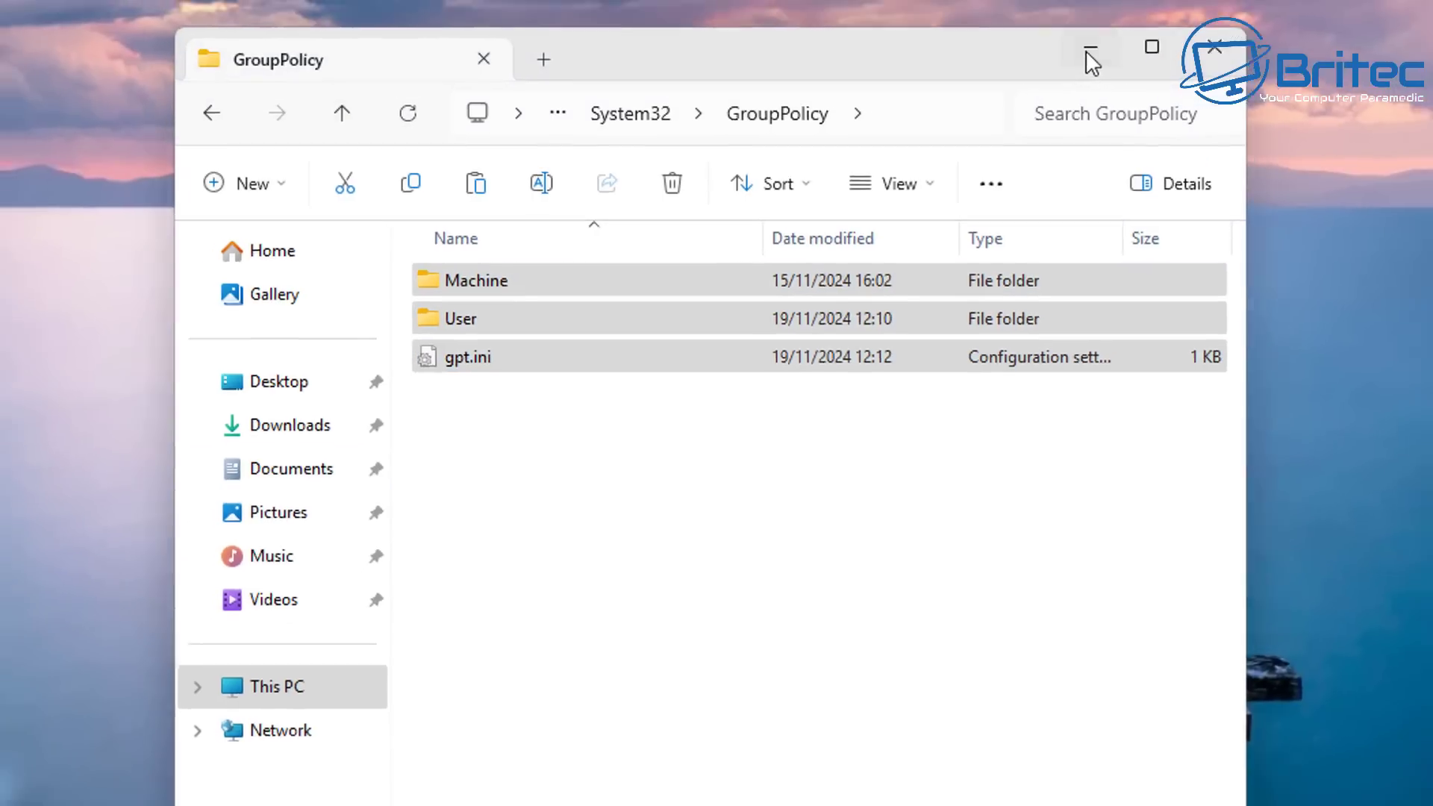
pyautogui.click(1091, 60)
# - In a new Explorer window, create a folder named 'GroupPolicy' in Documents
pyautogui.rightClick(717, 788)
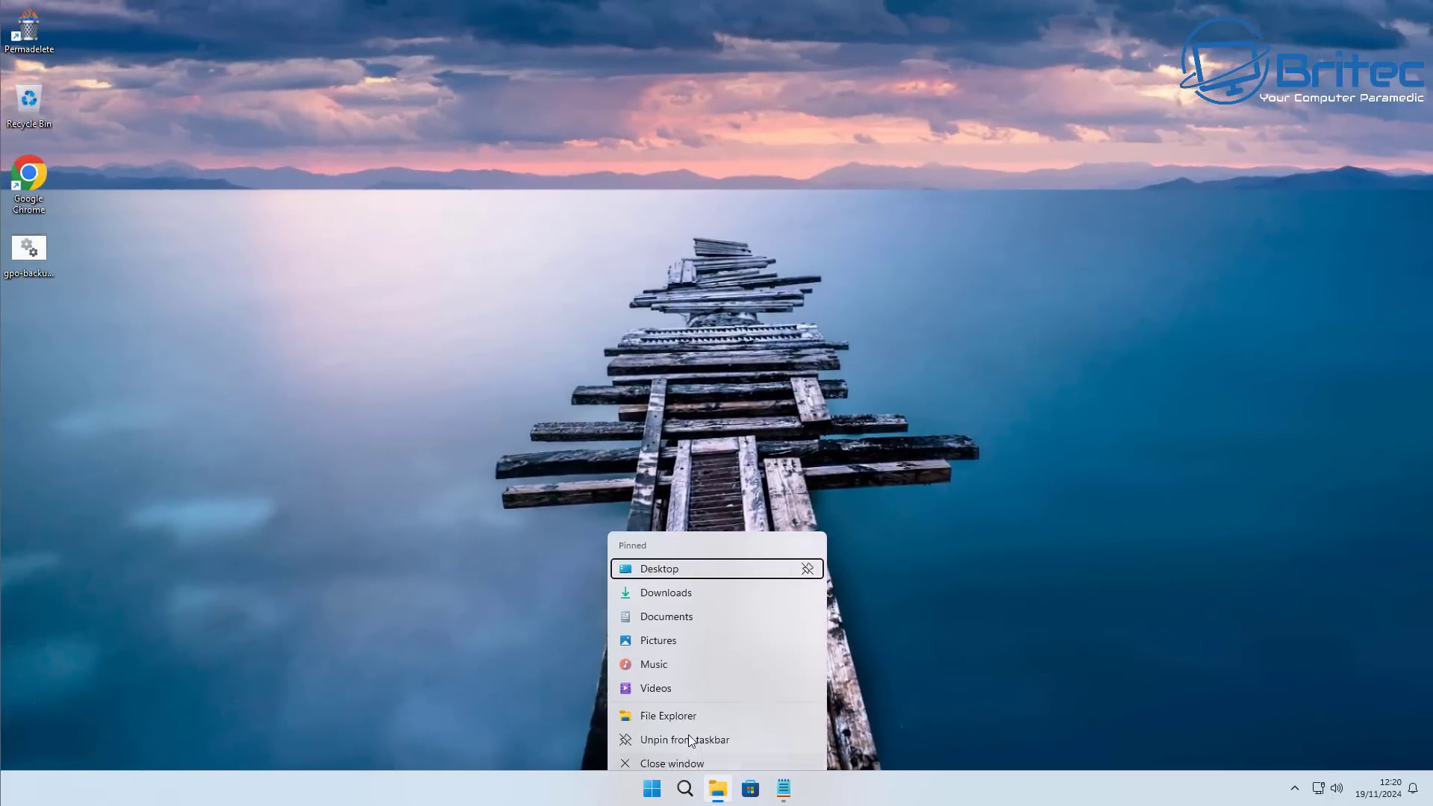
pyautogui.click(681, 713)
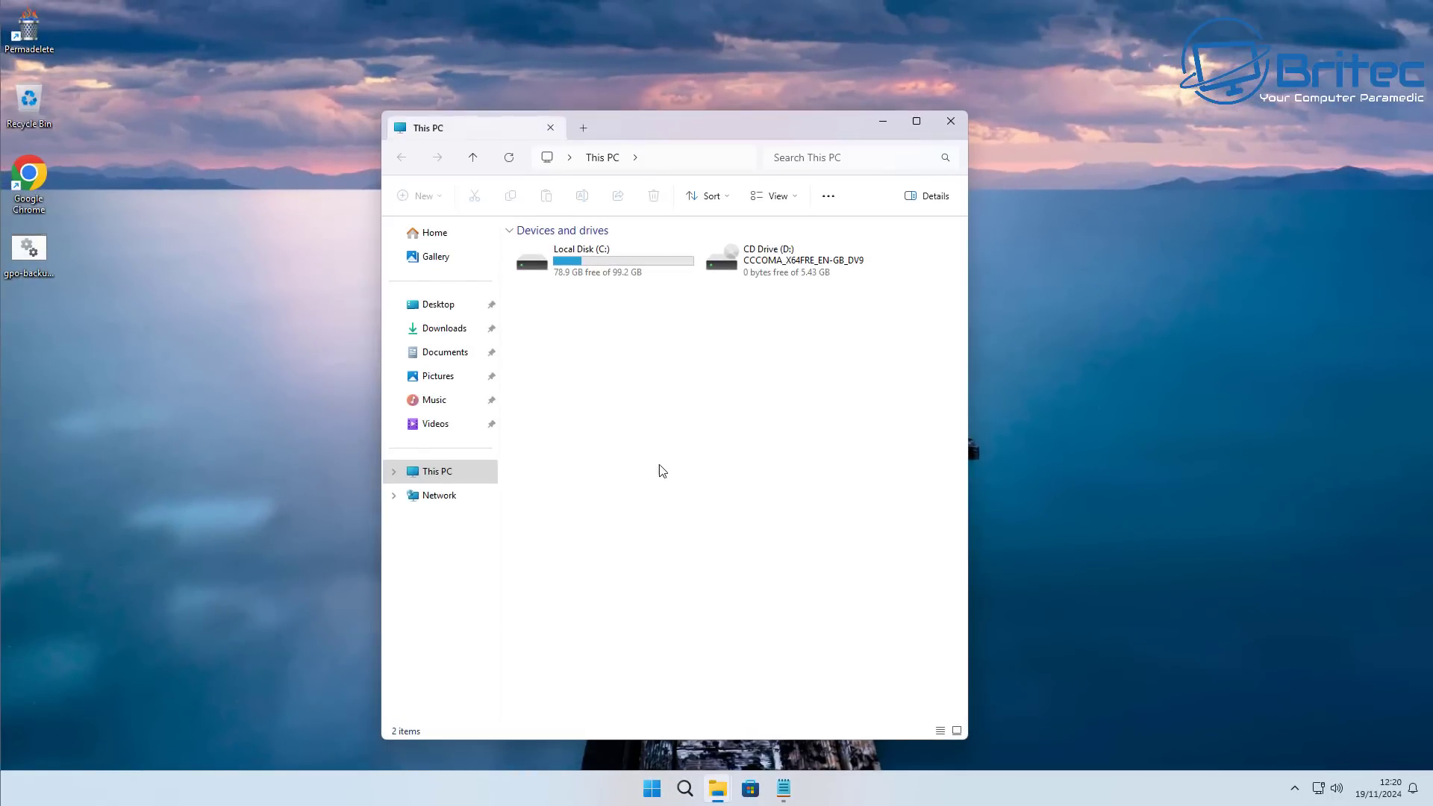
pyautogui.click(450, 354)
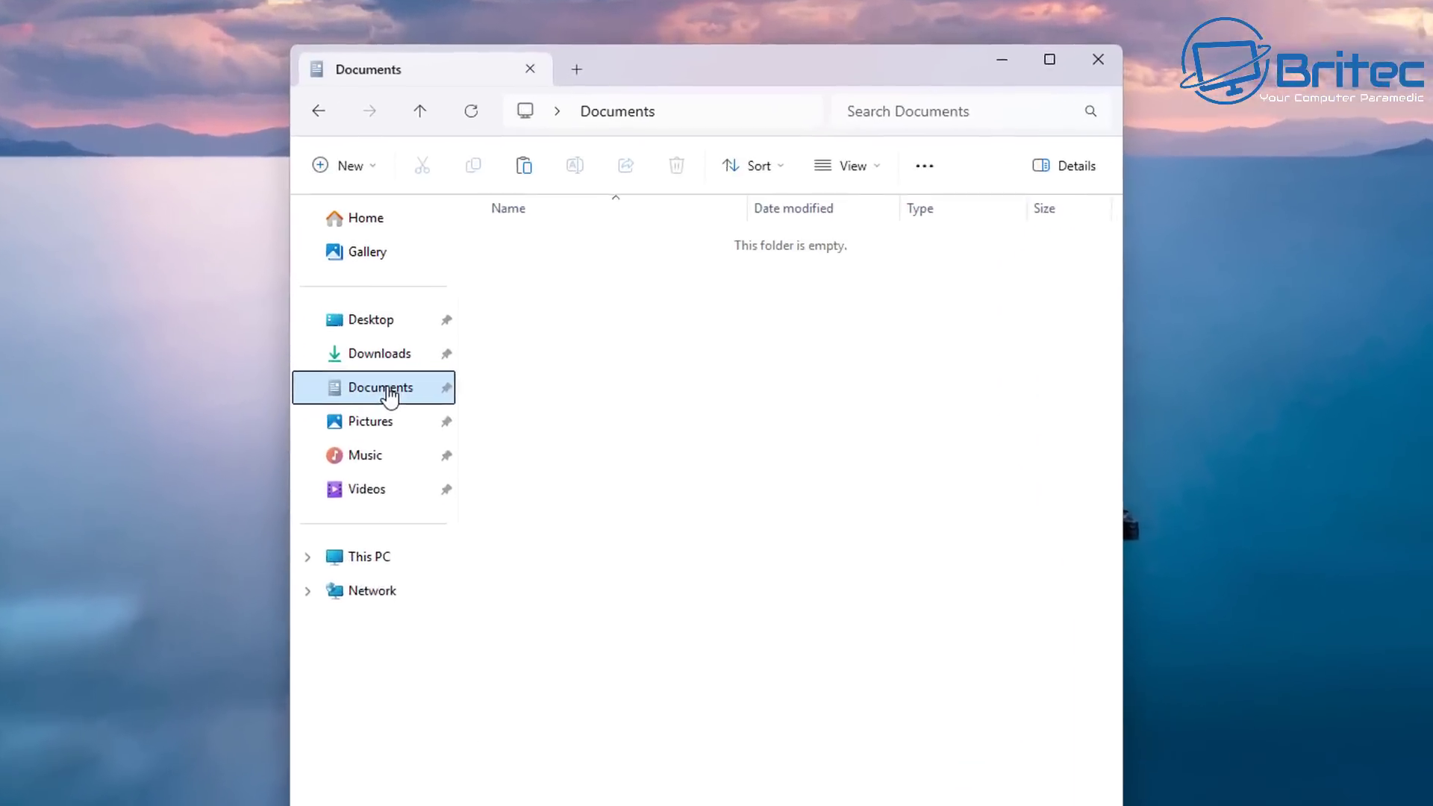
pyautogui.rightClick(503, 257)
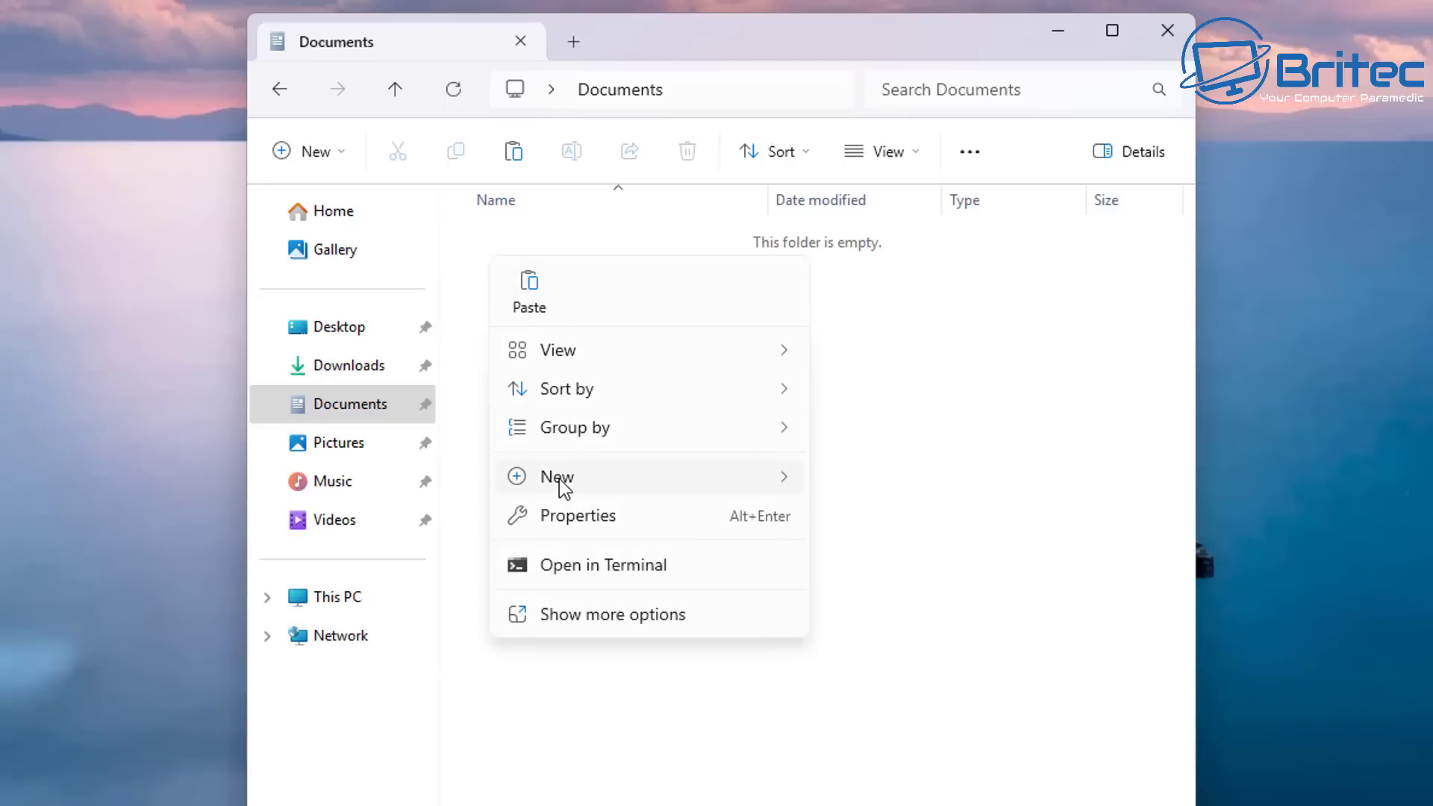
pyautogui.moveTo(565, 489)
pyautogui.click(850, 481)
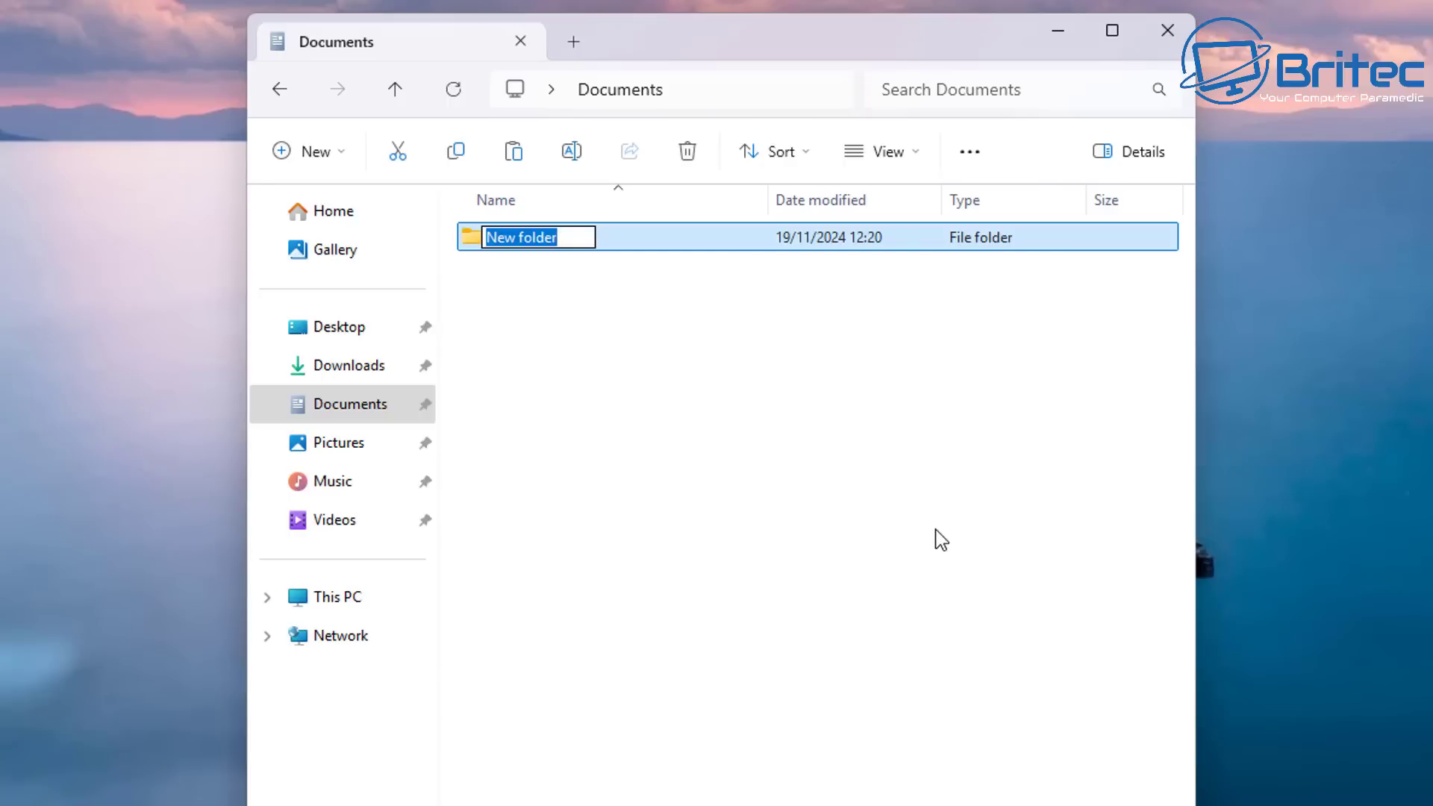
pyautogui.write('Grou')
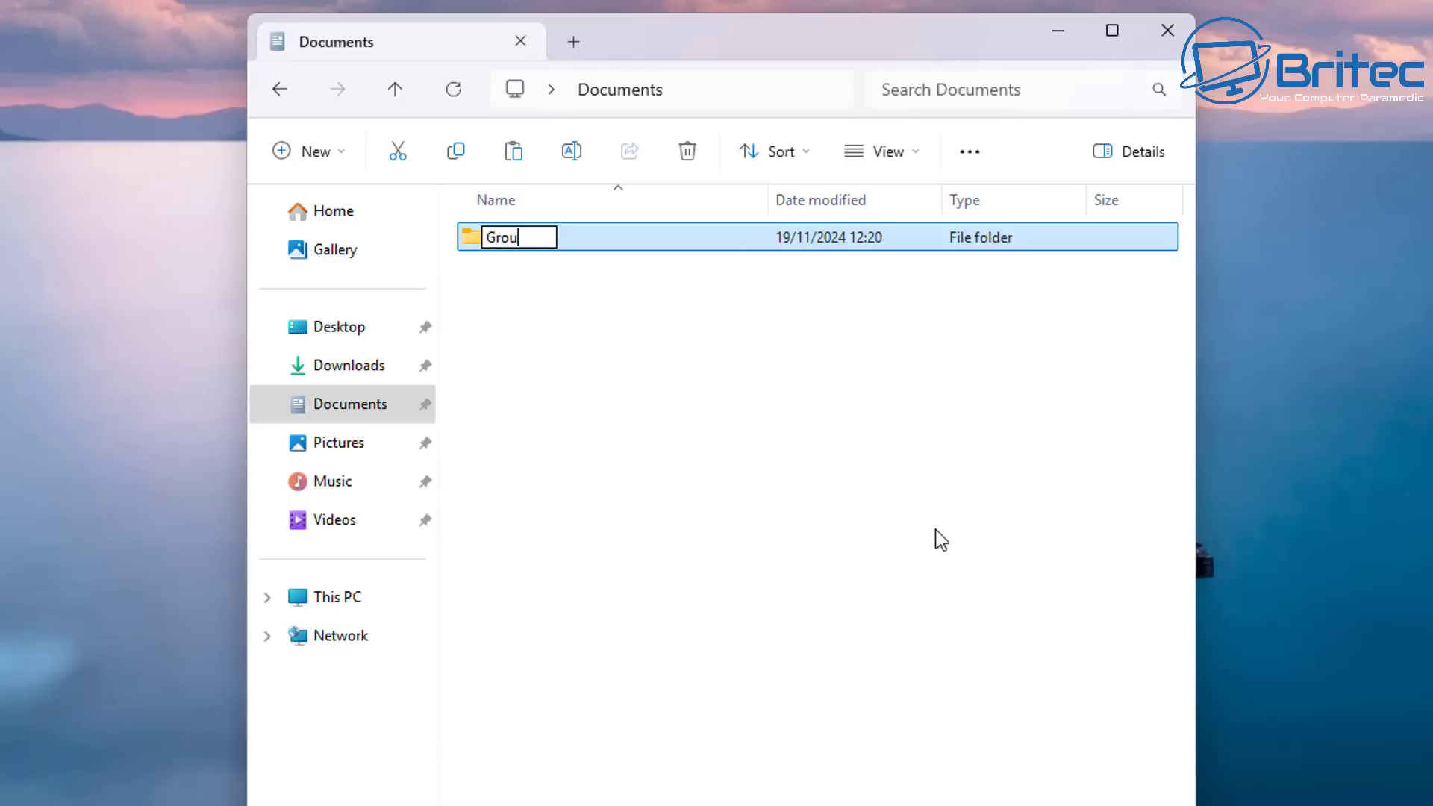
pyautogui.write('pPolicy')
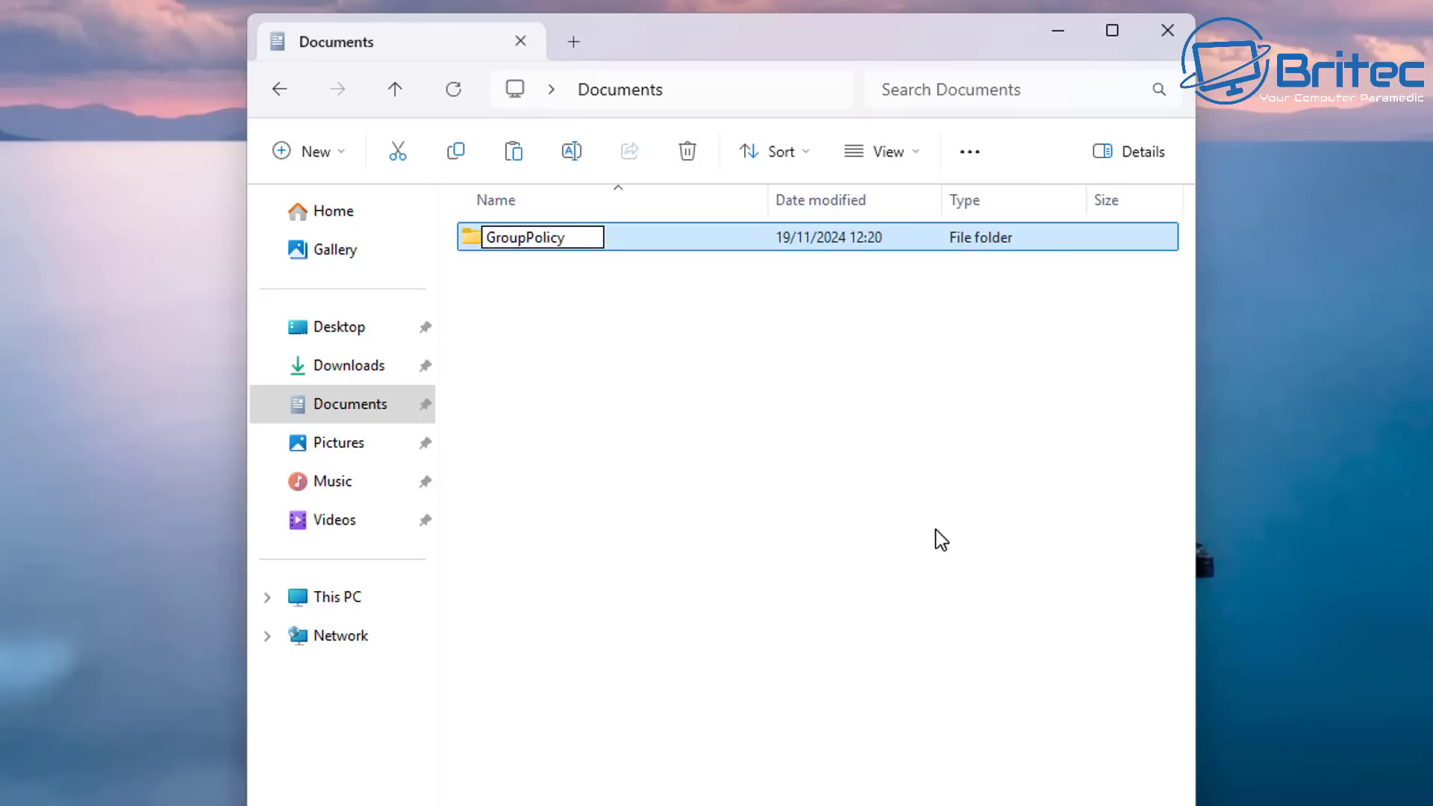
pyautogui.click(715, 531)
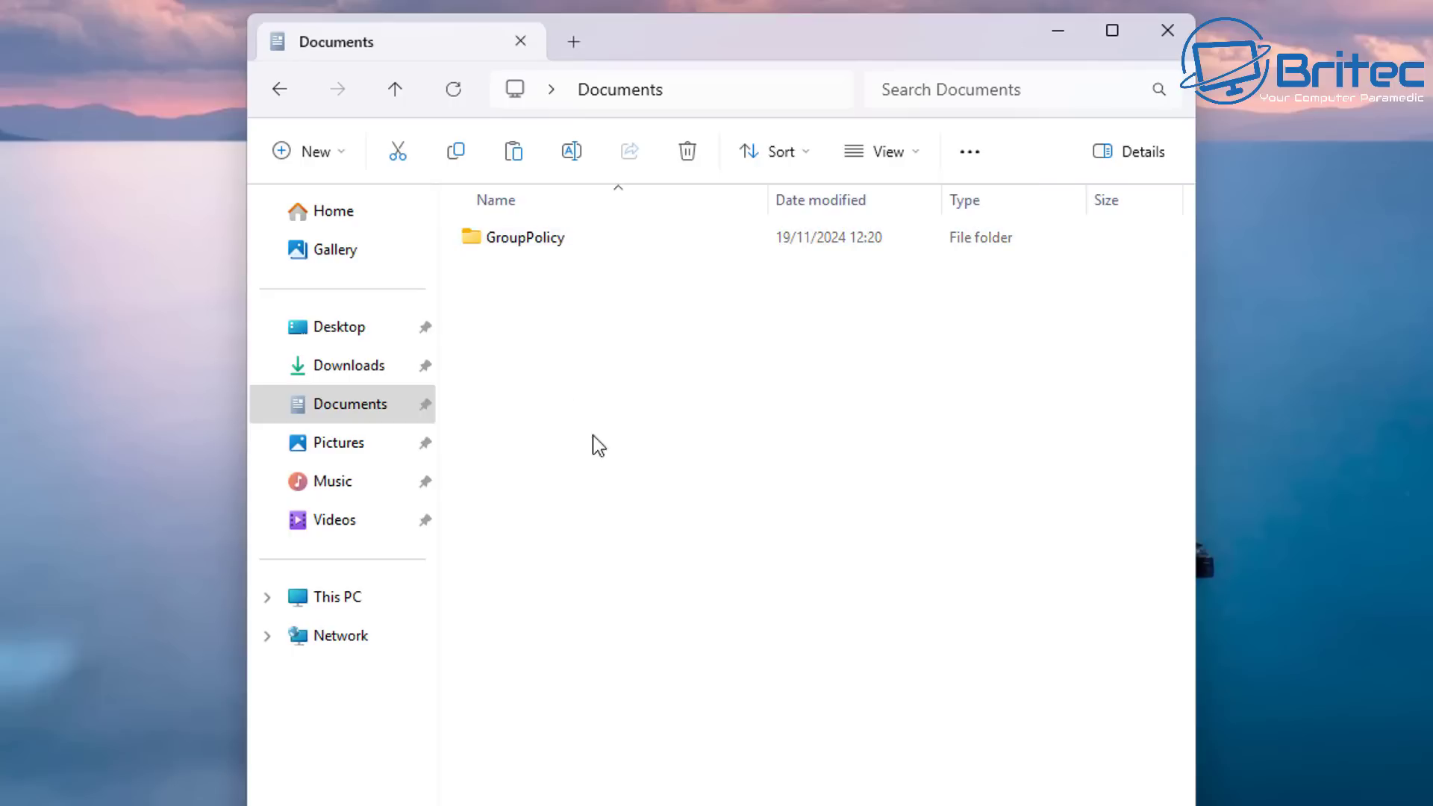
# - Paste Machine, User and gpt.ini into GroupPolicy, then inspect Machine and its Scripts folder
pyautogui.doubleClick(525, 241)
pyautogui.rightClick(486, 267)
pyautogui.click(526, 291)
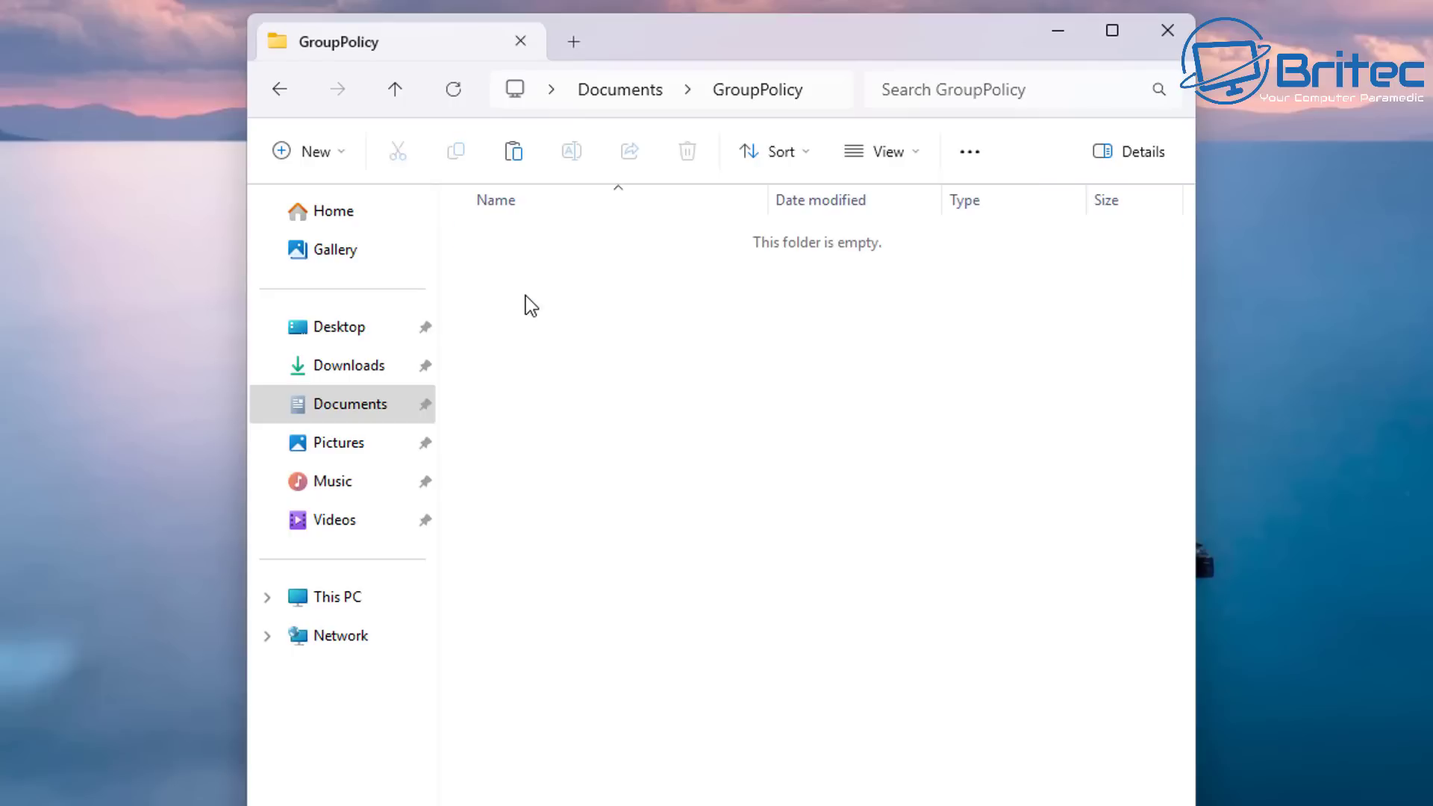
pyautogui.click(513, 383)
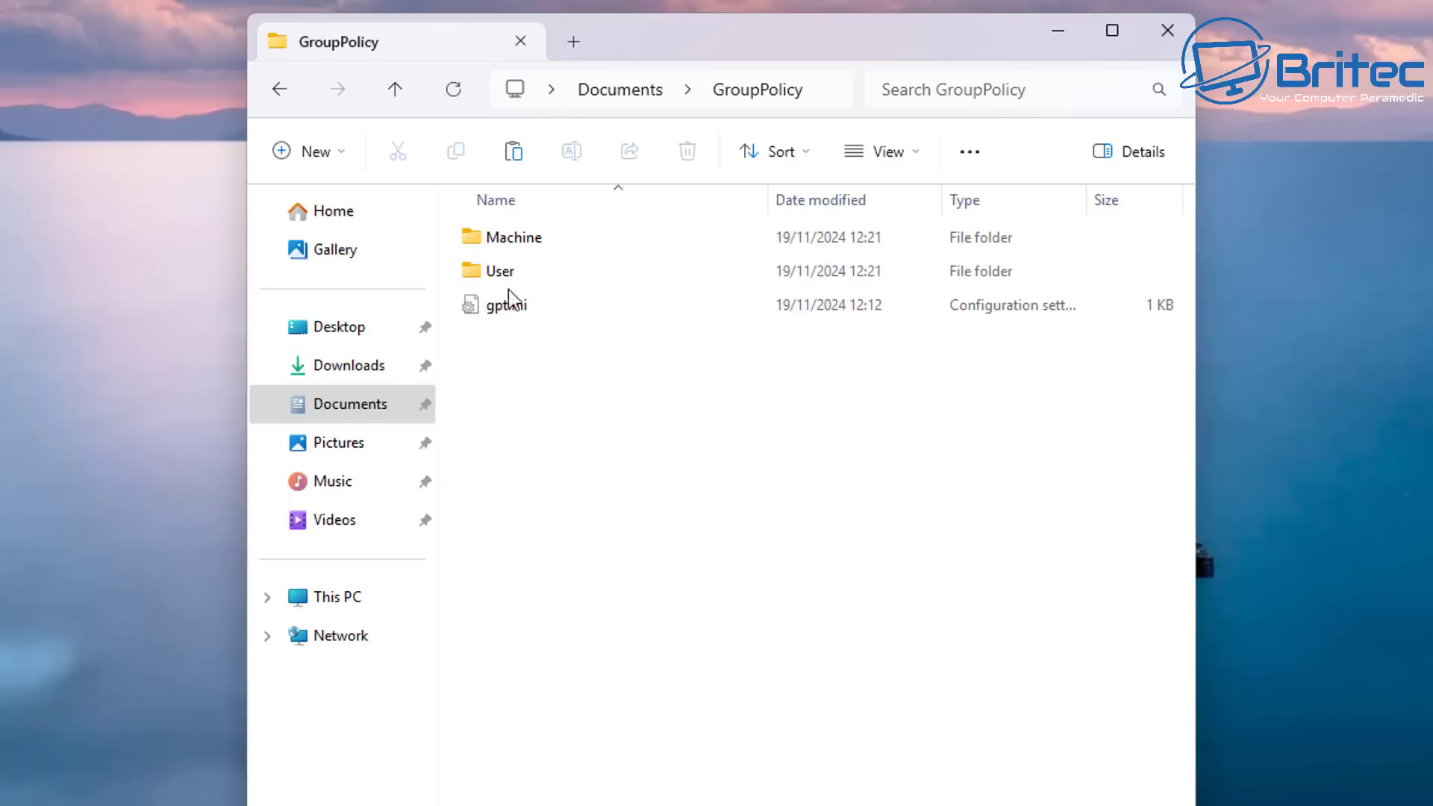
pyautogui.doubleClick(519, 239)
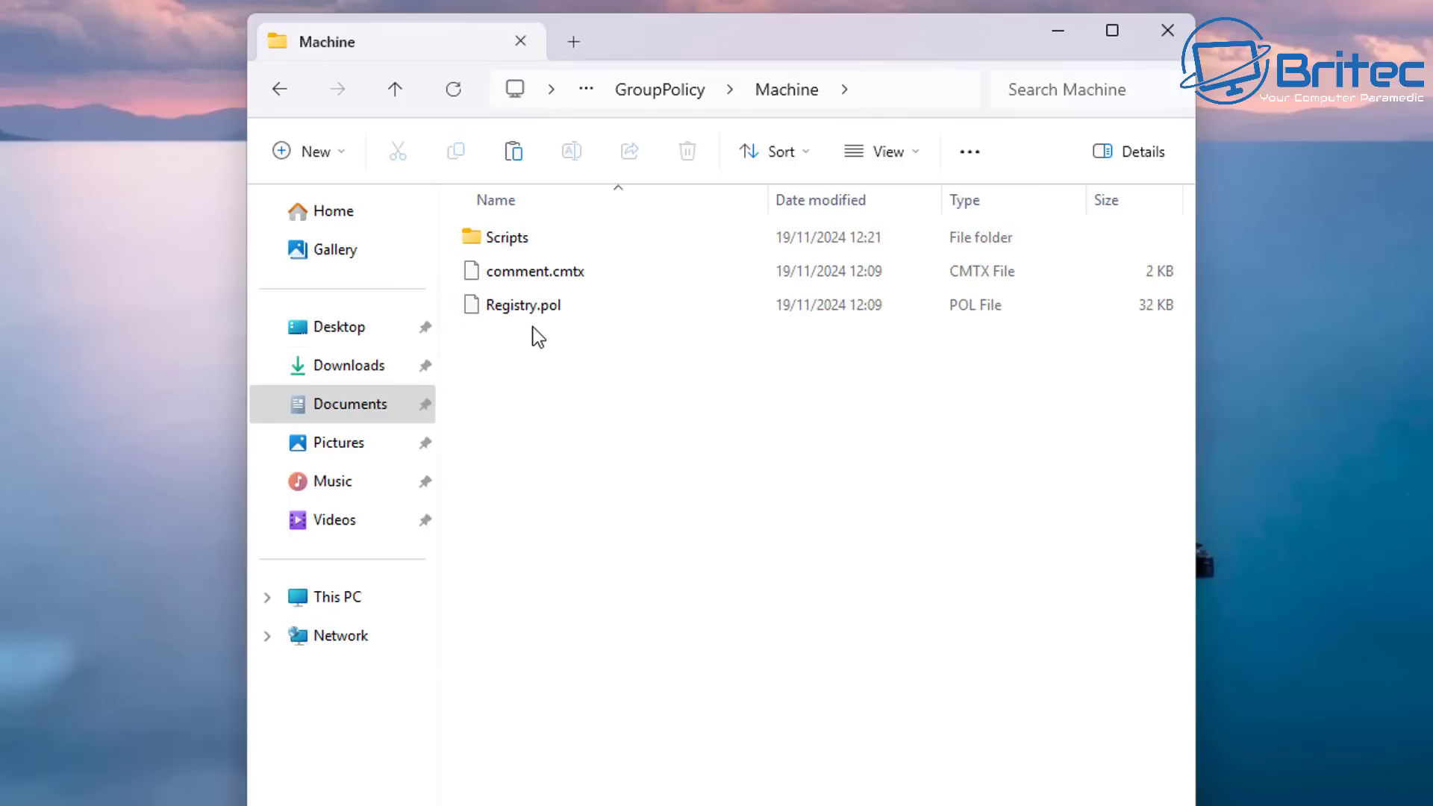
pyautogui.doubleClick(518, 241)
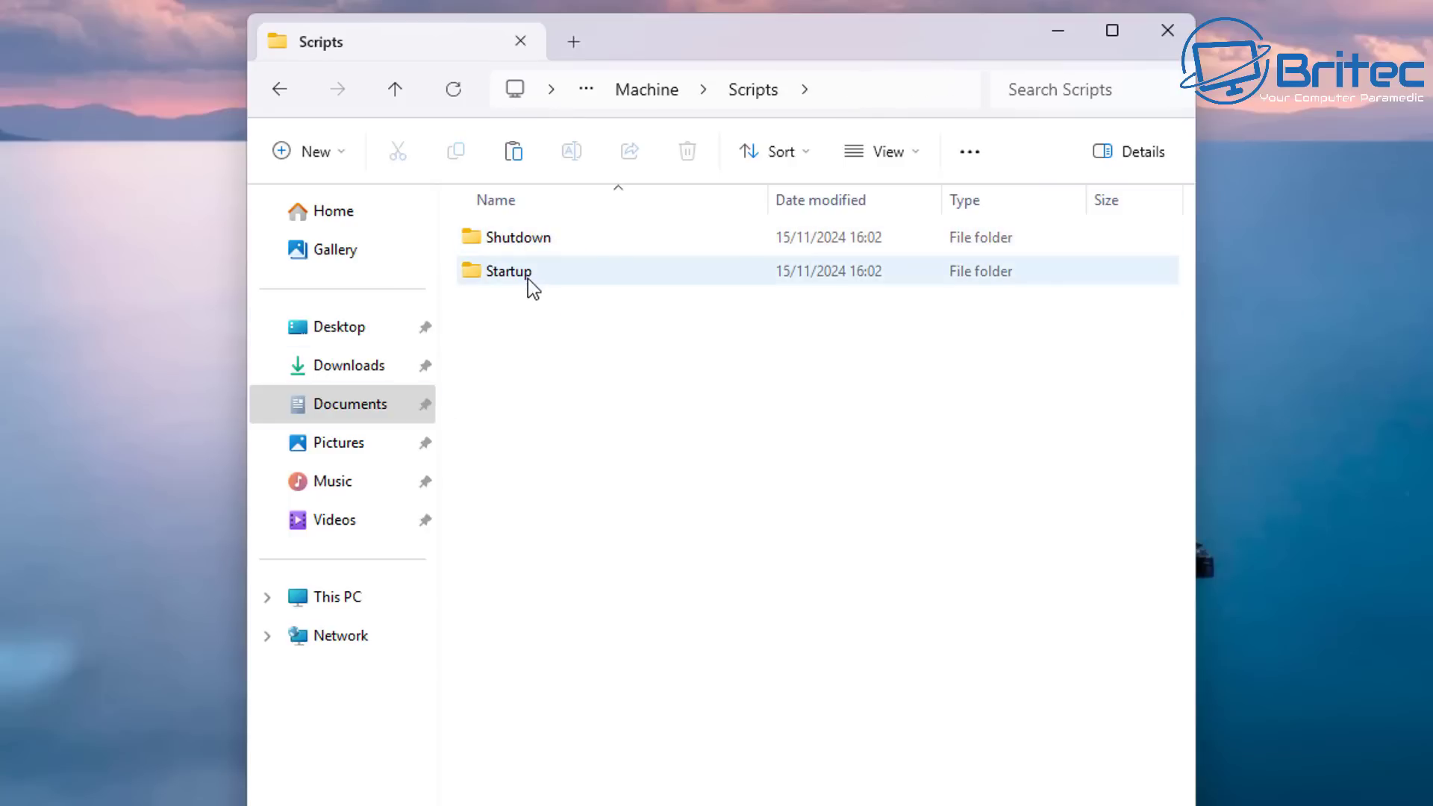
pyautogui.click(278, 93)
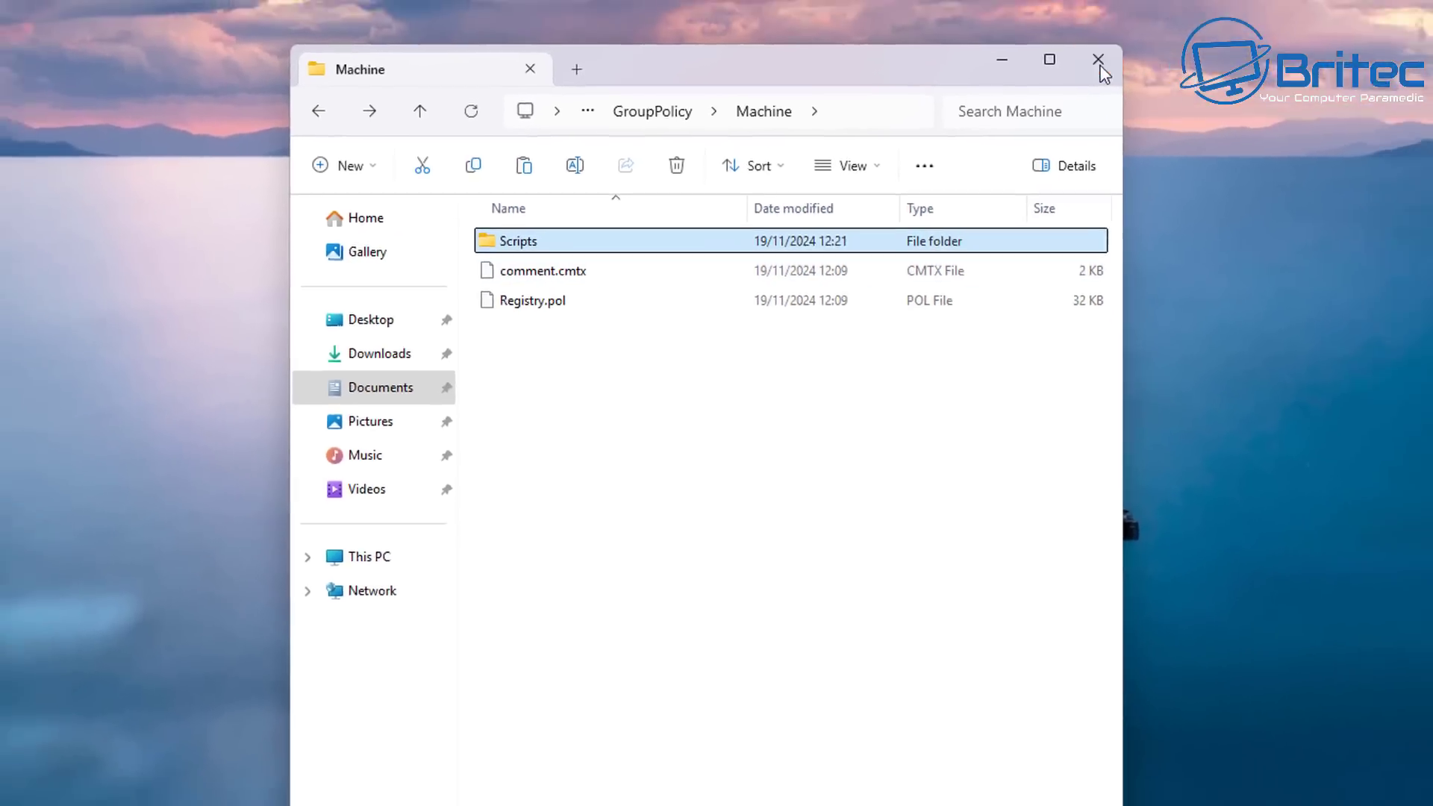
# - Close Explorer and review the gpo-backup.bat script in Notepad
pyautogui.click(1169, 34)
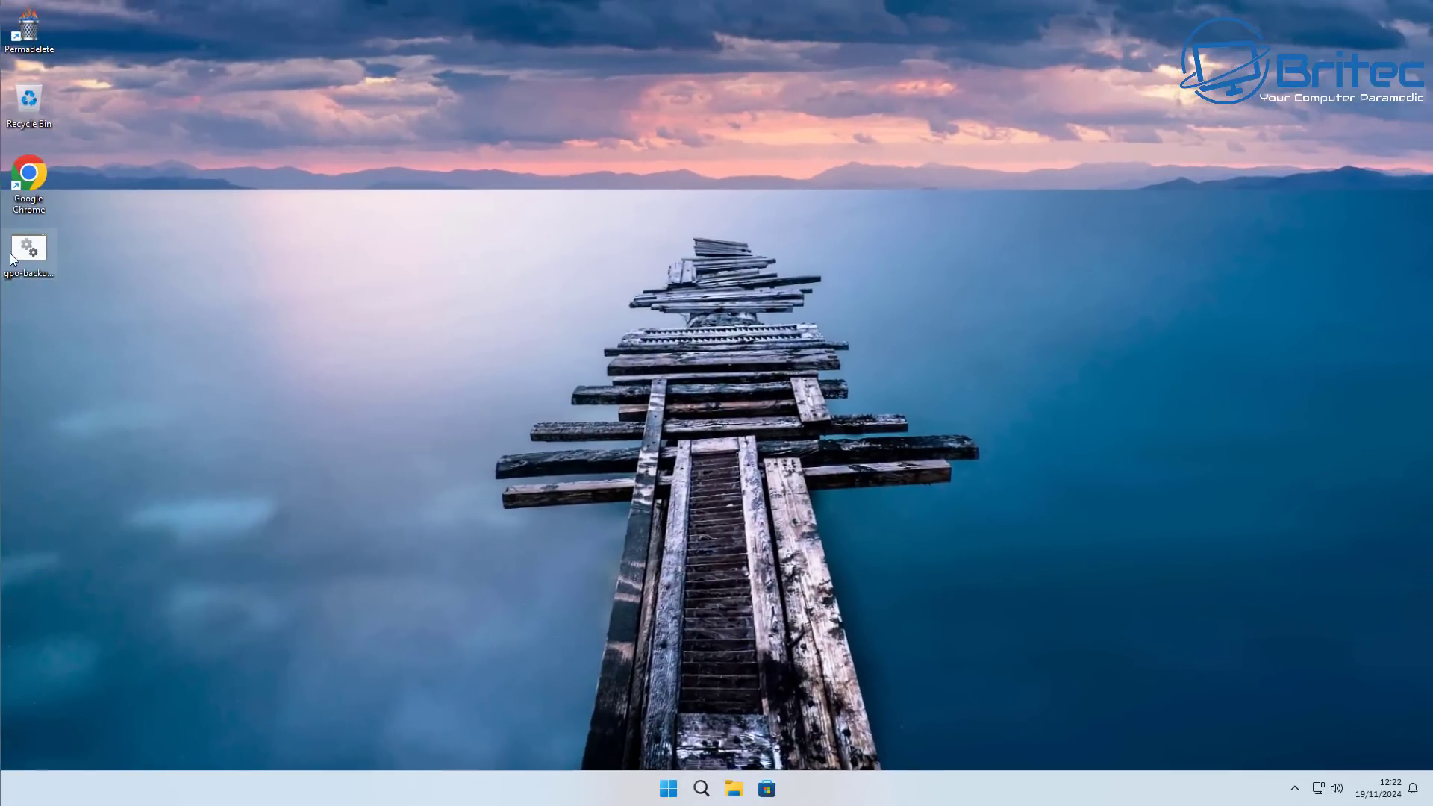
pyautogui.moveTo(37, 254); pyautogui.dragTo(604, 254)
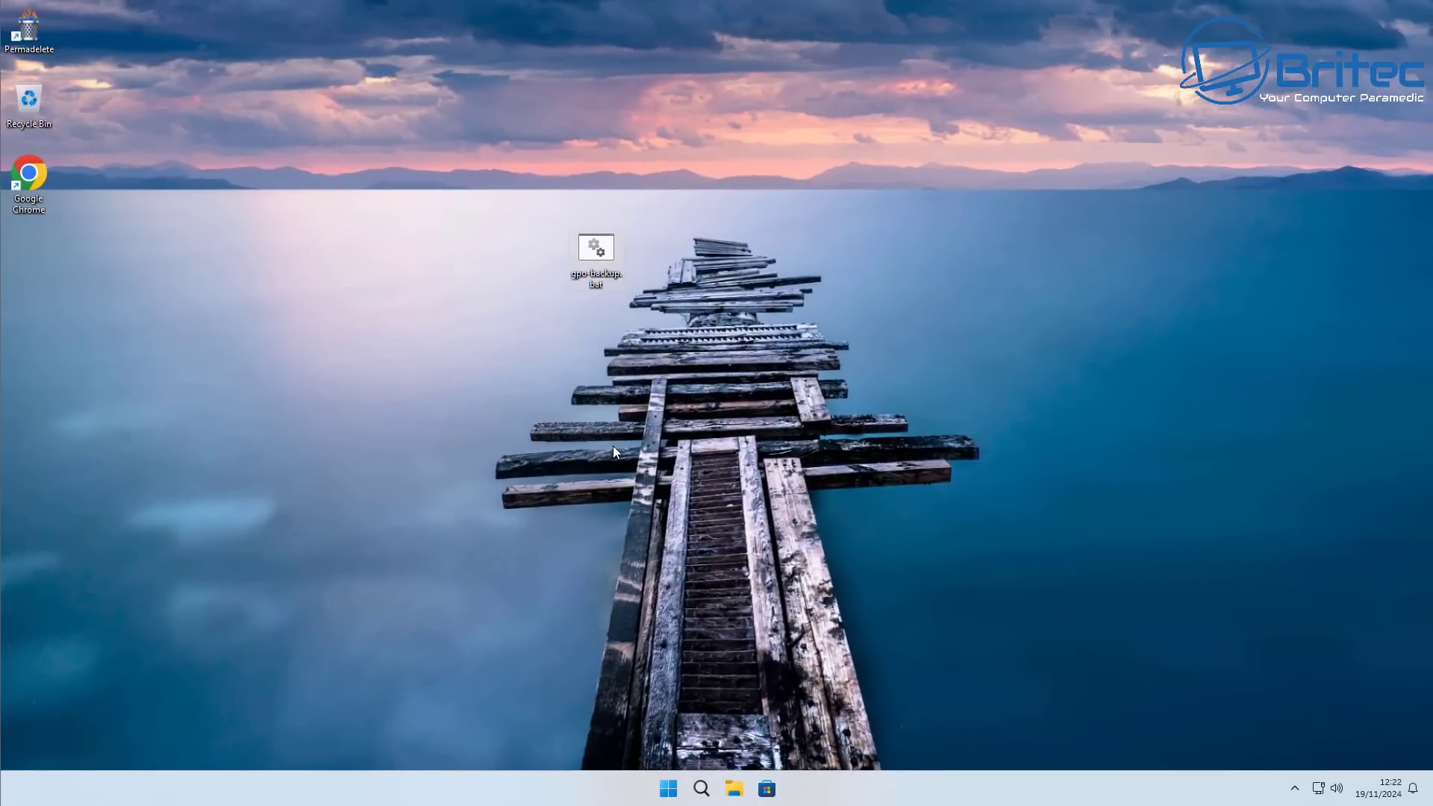
pyautogui.rightClick(599, 260)
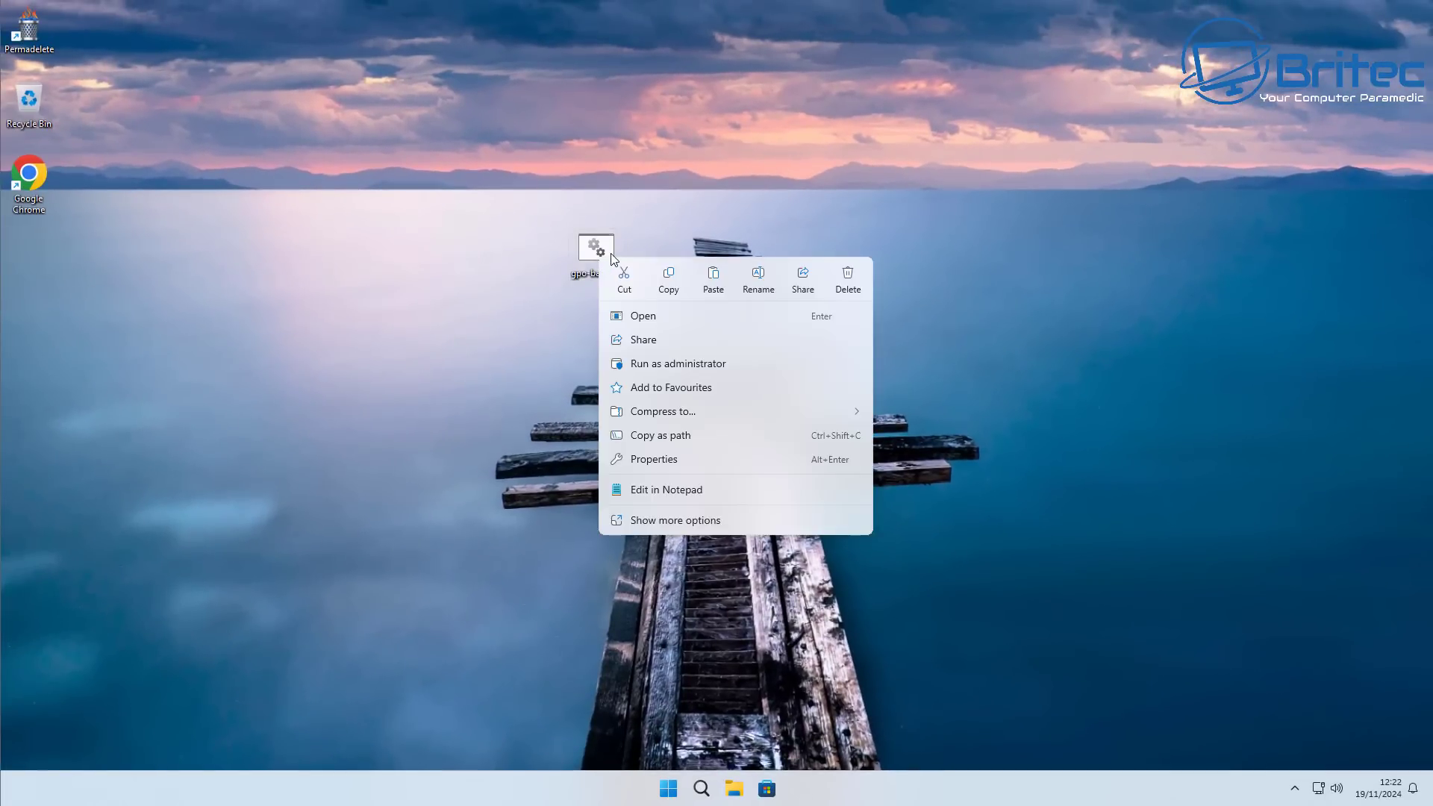
pyautogui.click(667, 490)
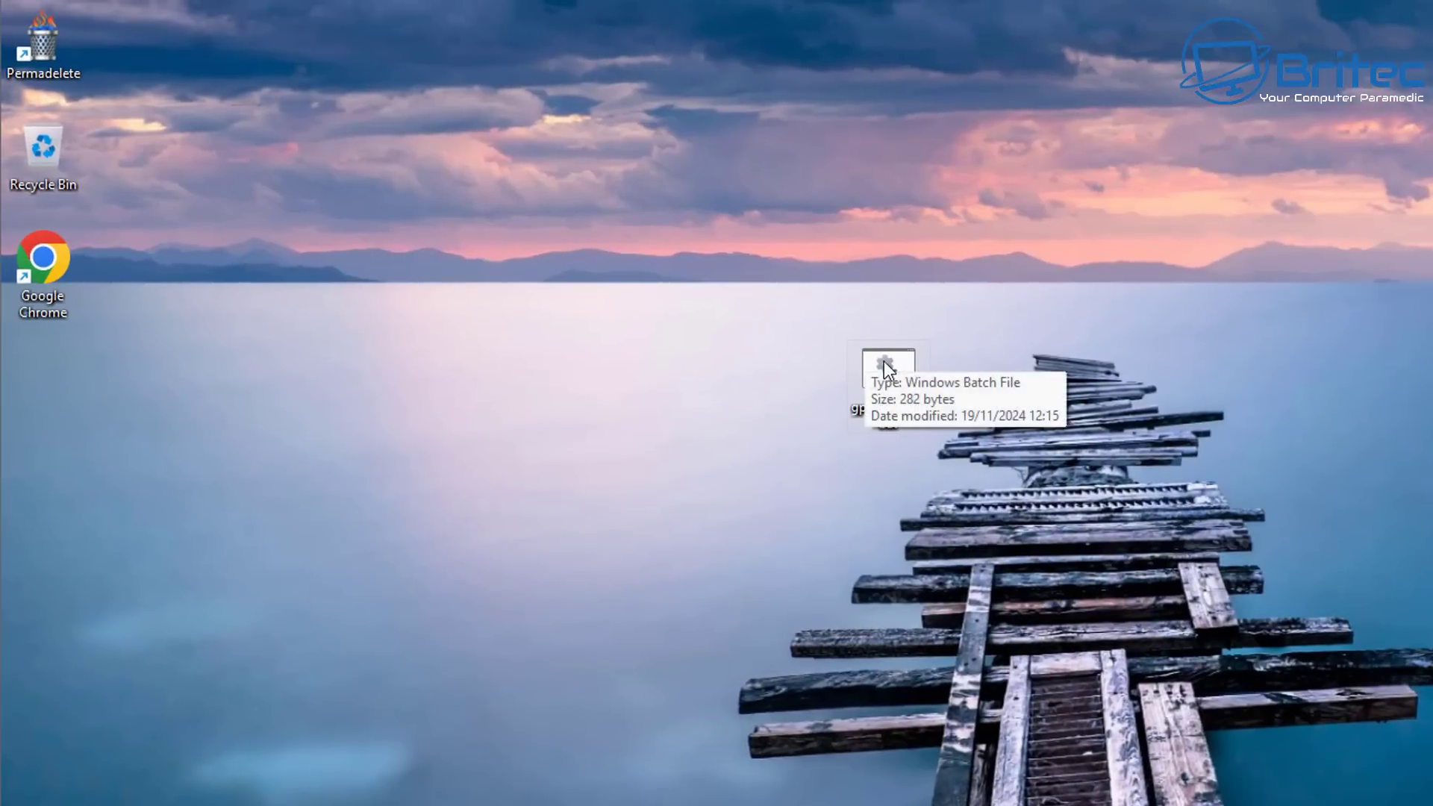
# - Run gpo-backup.bat as administrator, approving the UAC prompt
pyautogui.rightClick(883, 361)
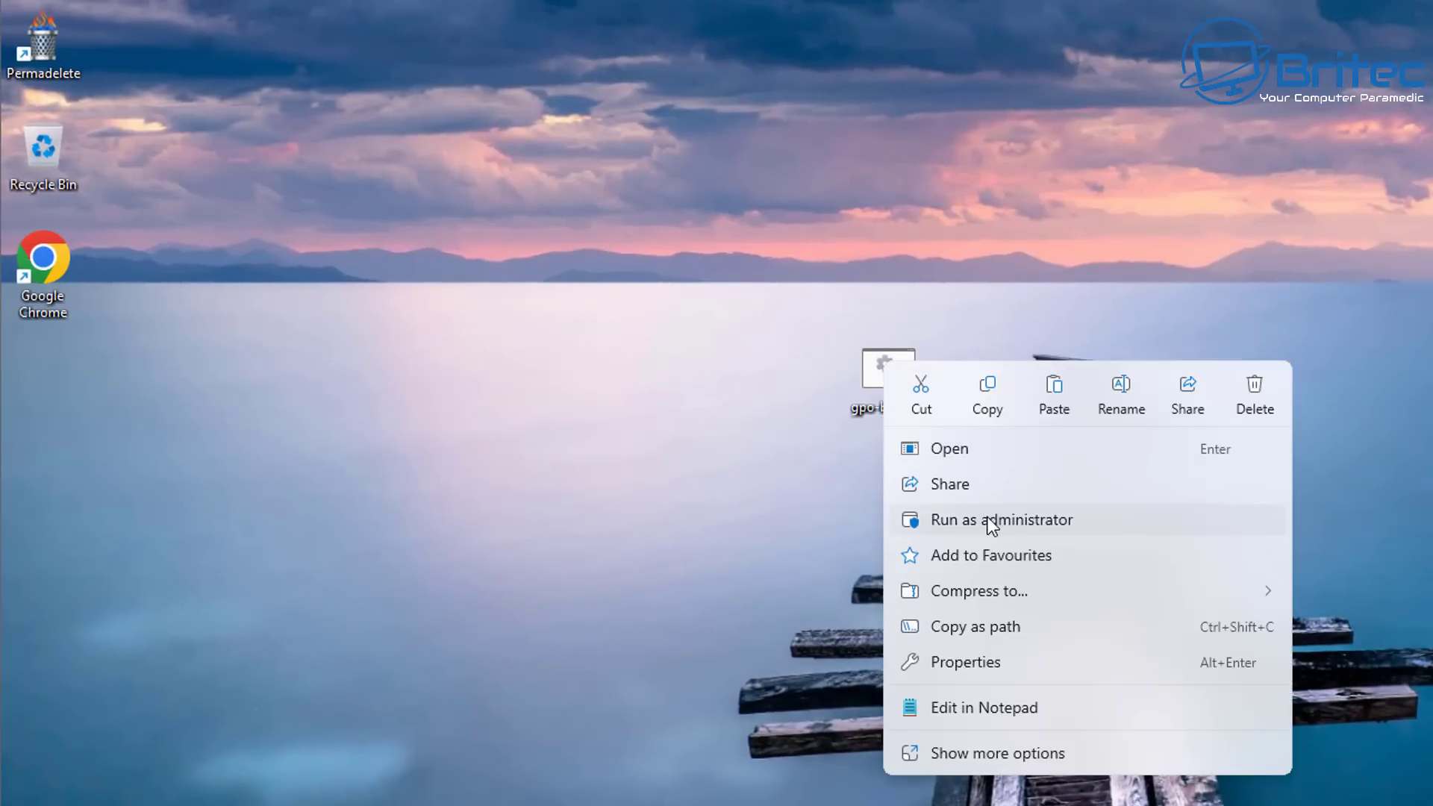
pyautogui.click(991, 523)
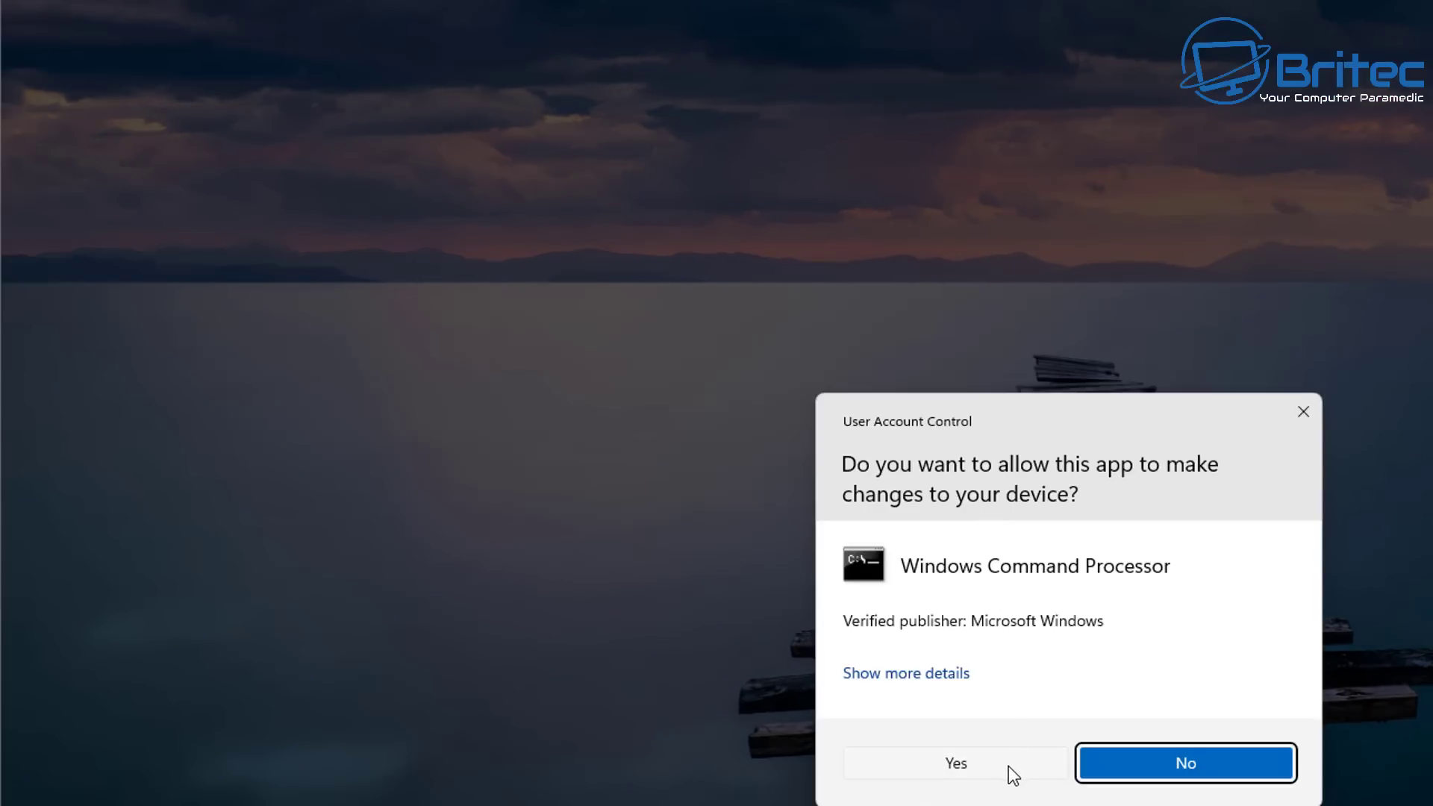
pyautogui.click(1009, 764)
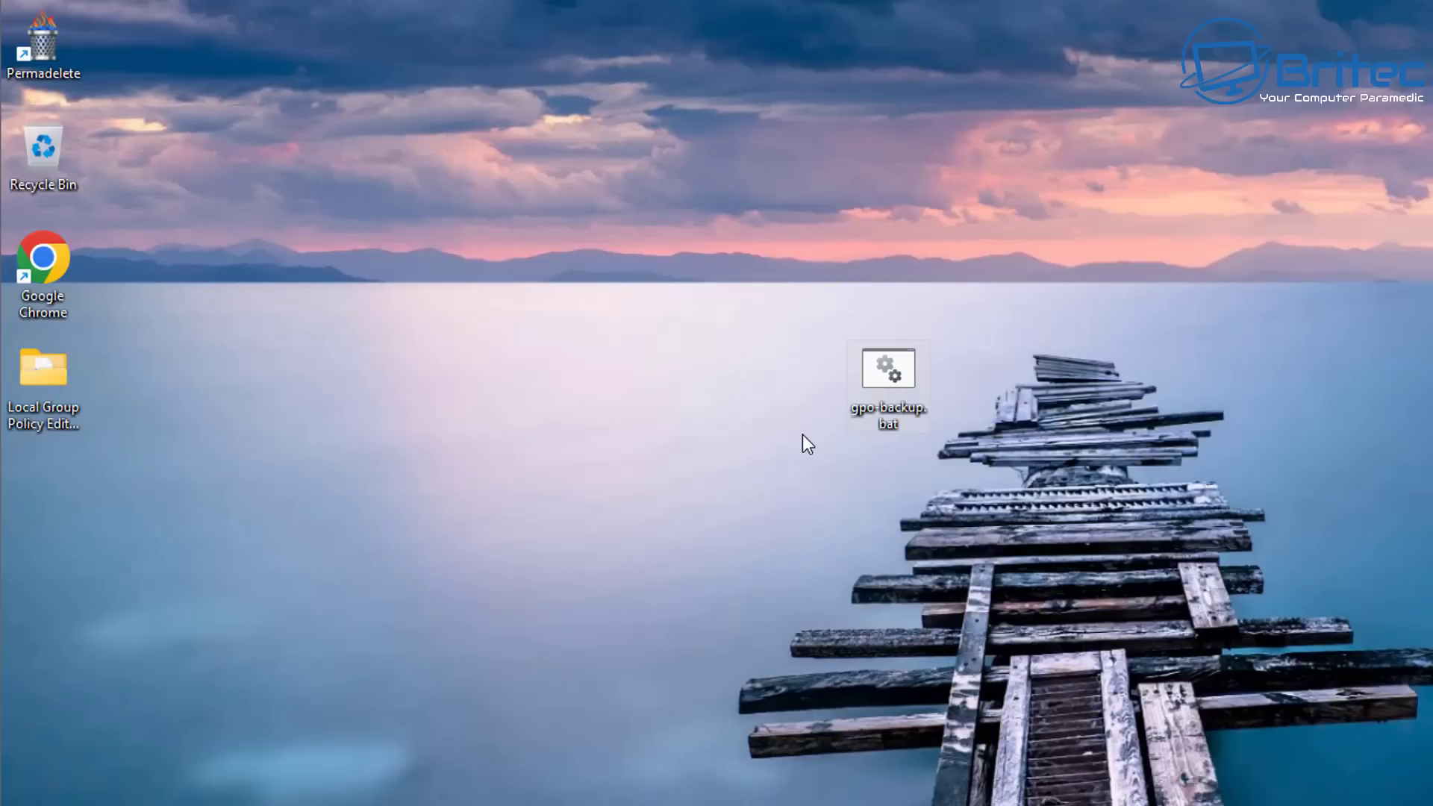
pyautogui.moveTo(56, 449)
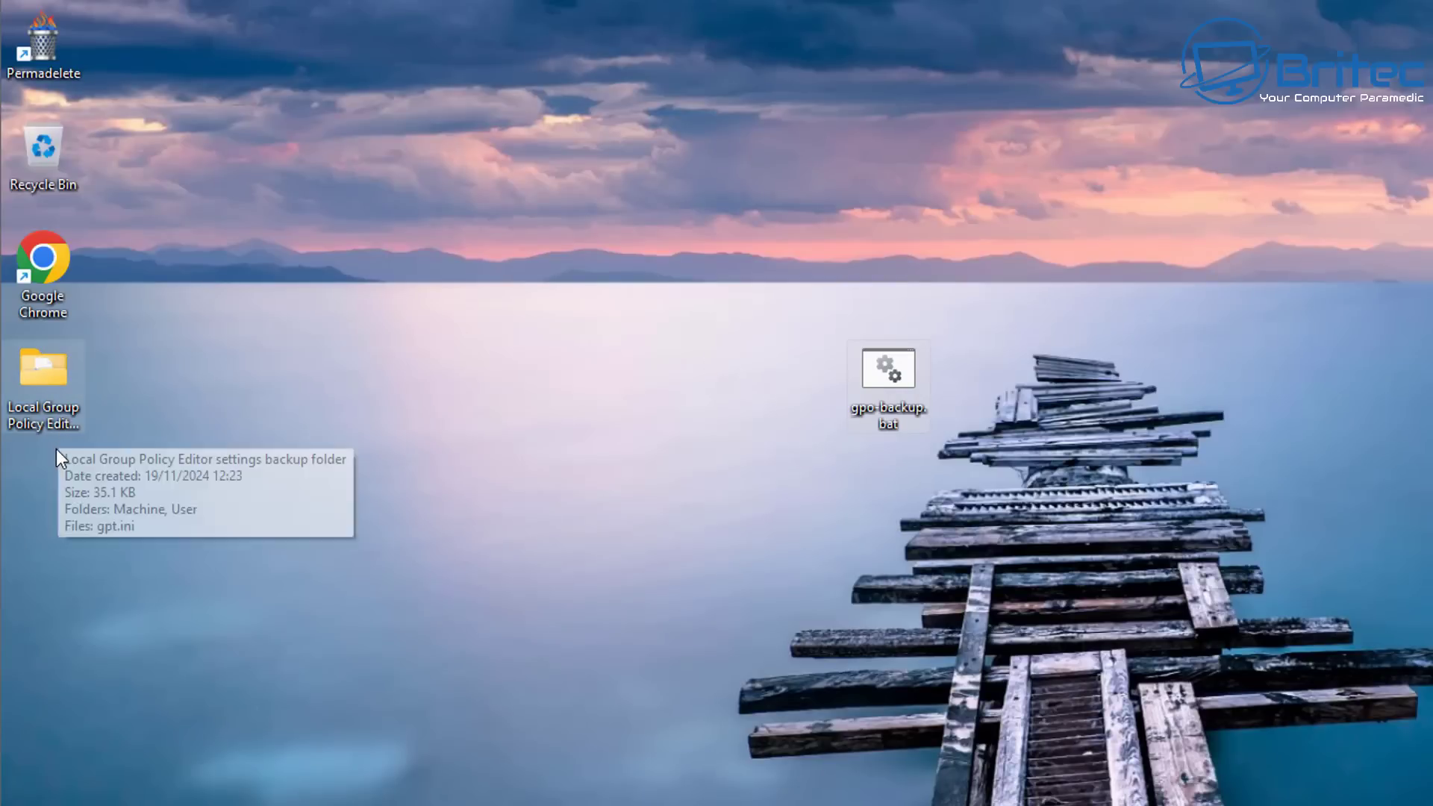
pyautogui.doubleClick(43, 381)
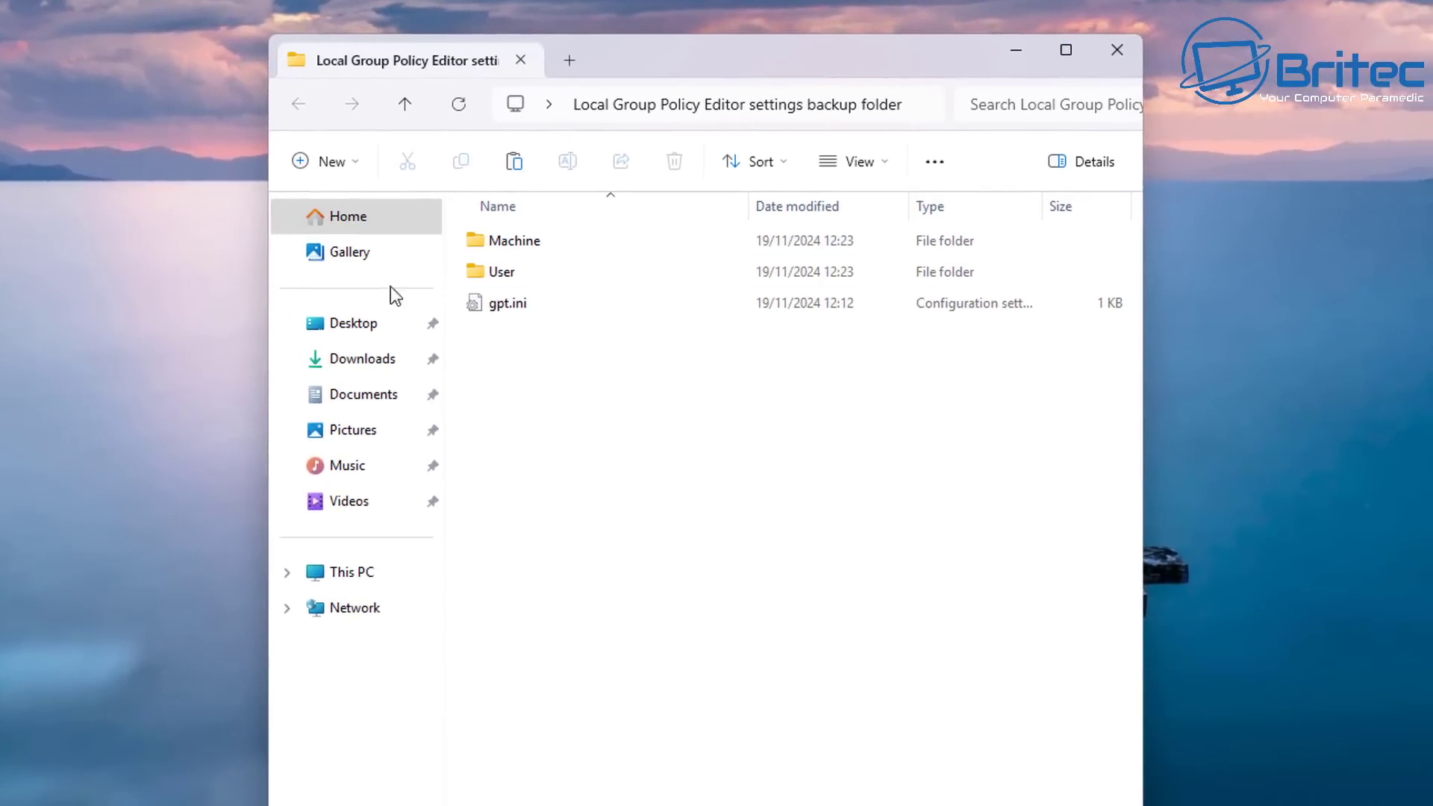
pyautogui.click(1116, 49)
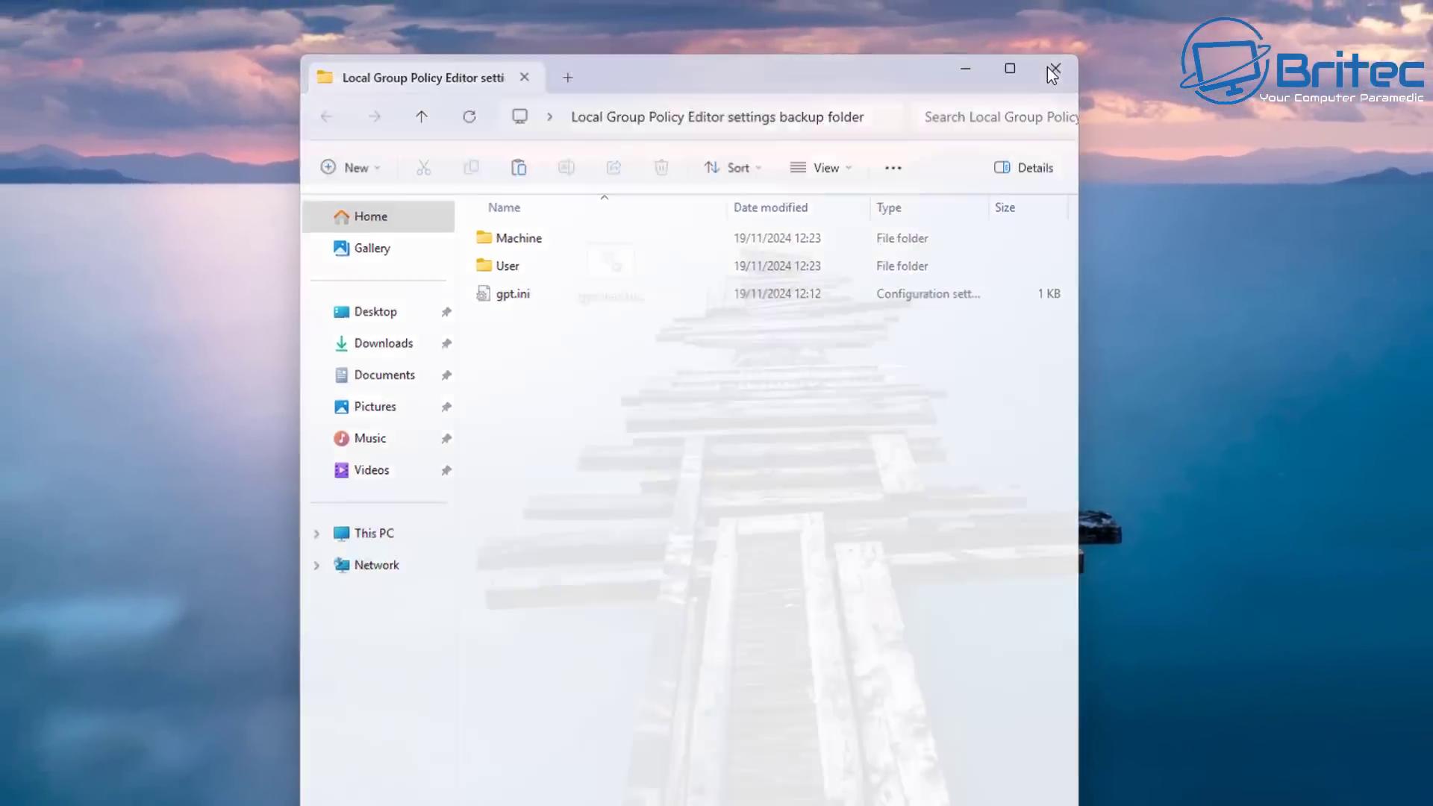
pyautogui.moveTo(604, 258)
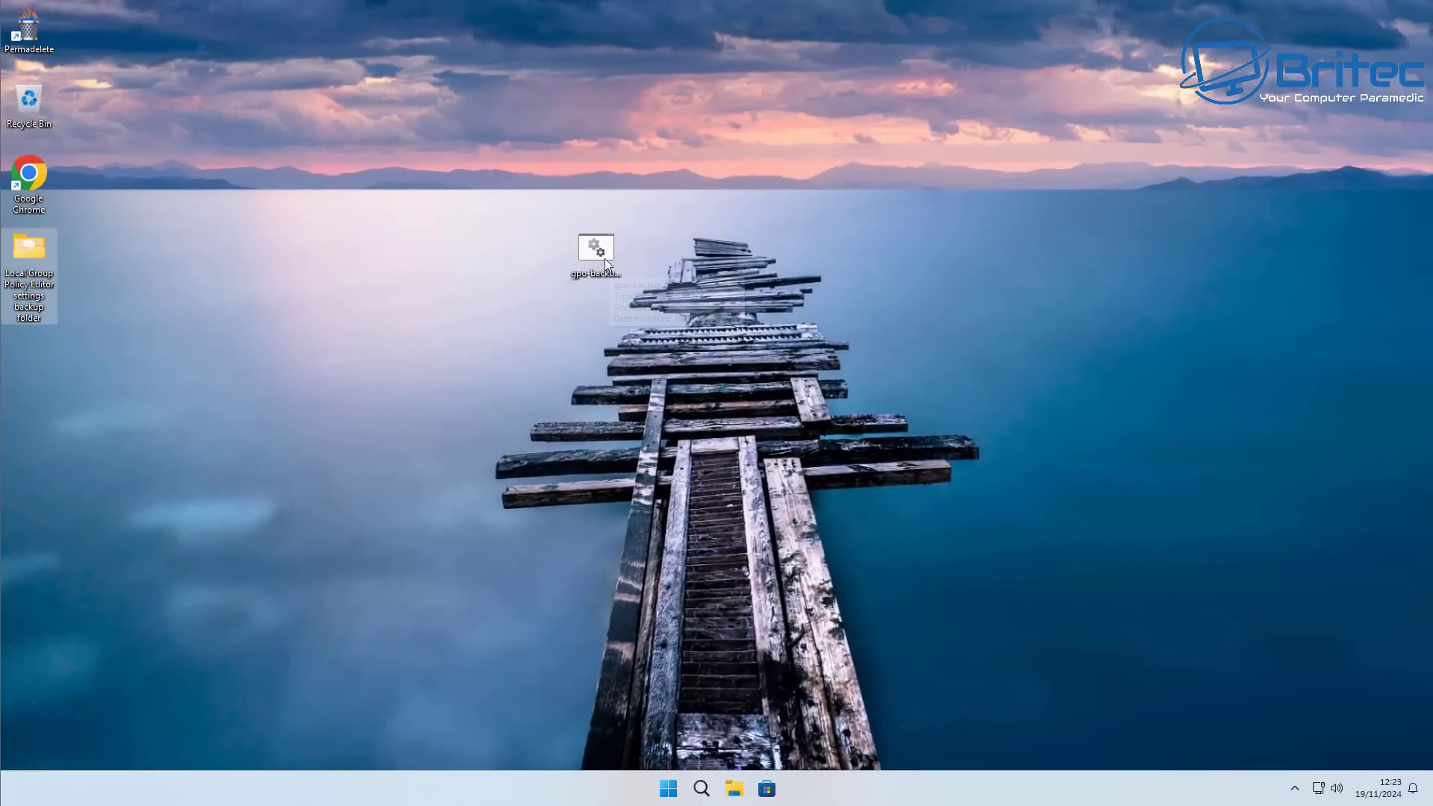
pyautogui.moveTo(605, 258); pyautogui.dragTo(627, 259)
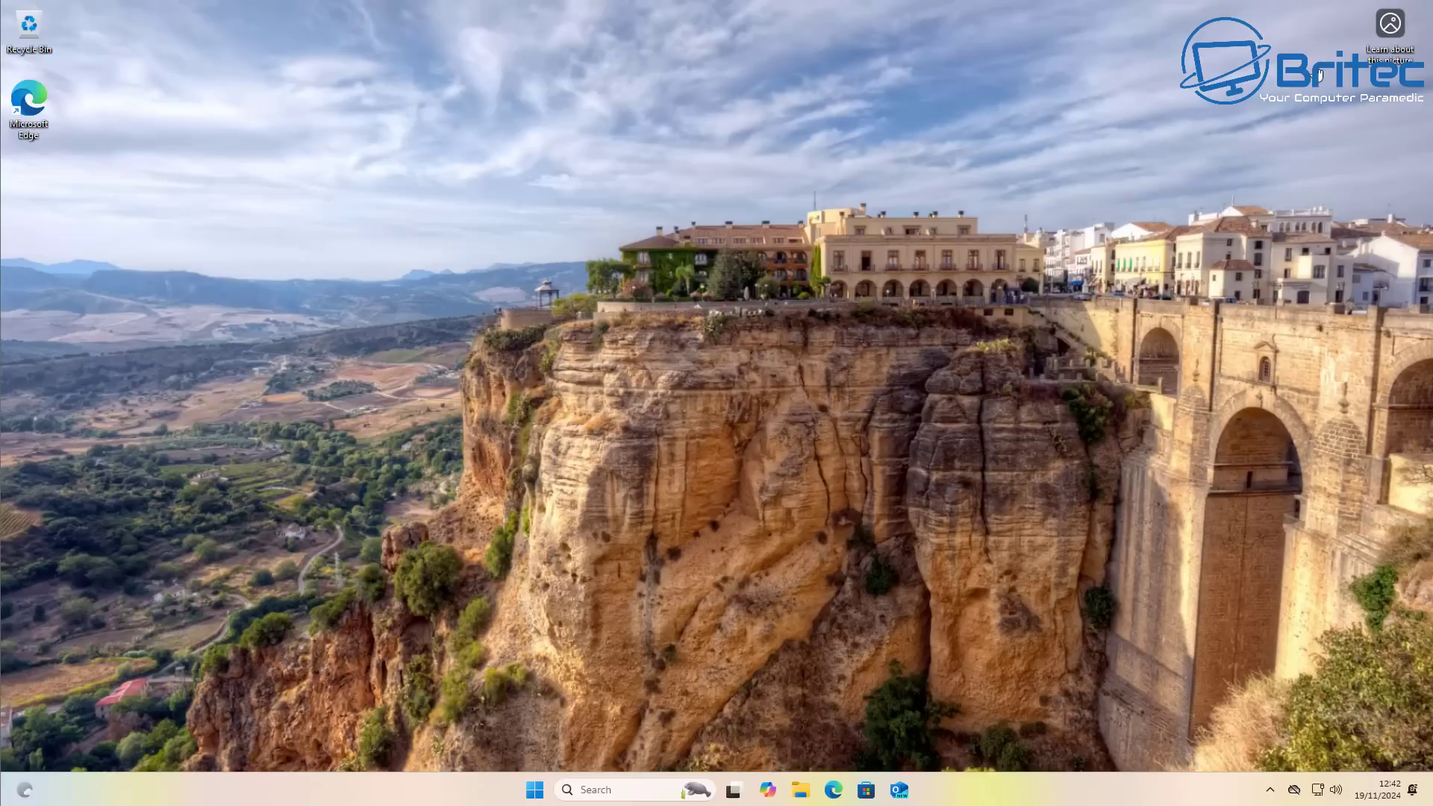
pyautogui.click(544, 792)
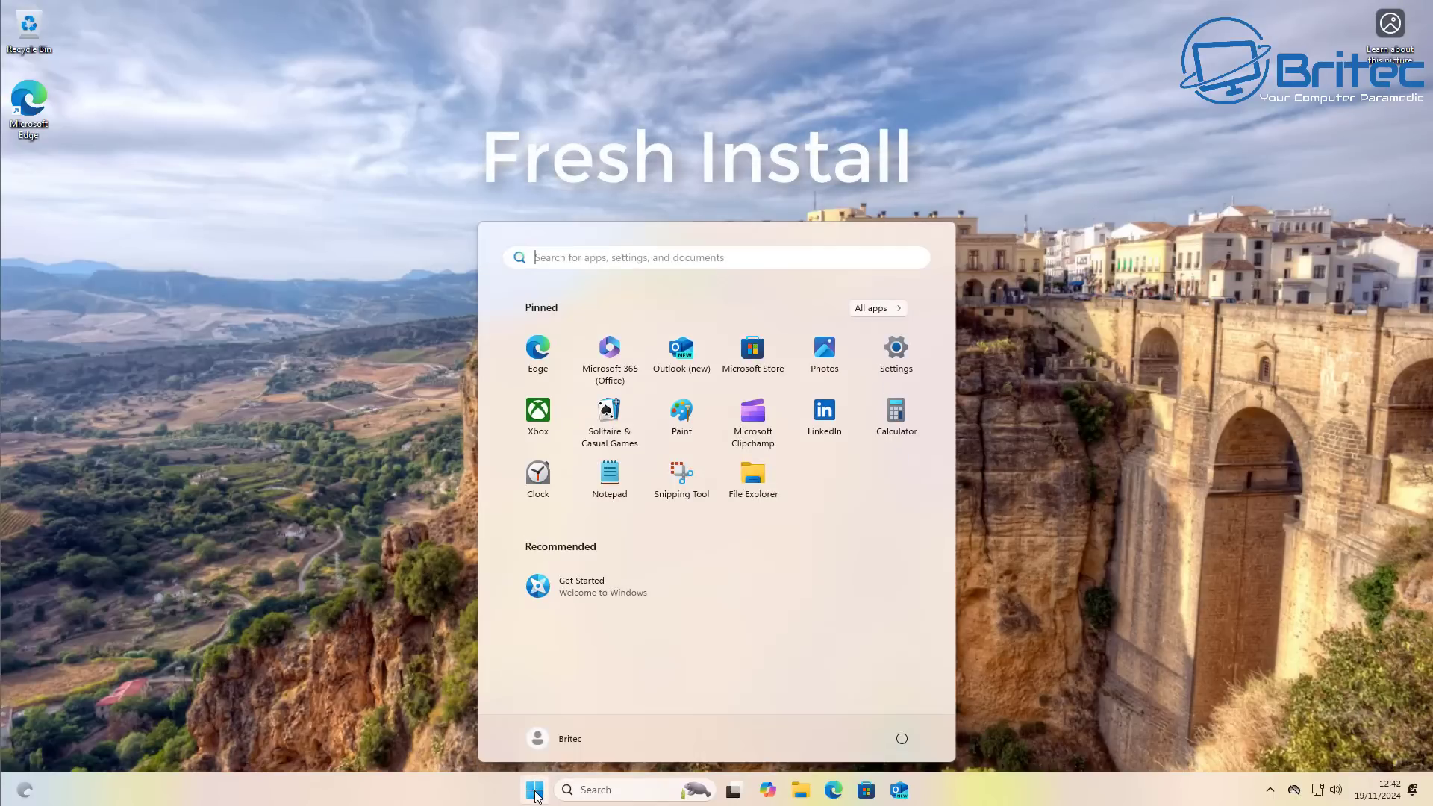
pyautogui.click(895, 350)
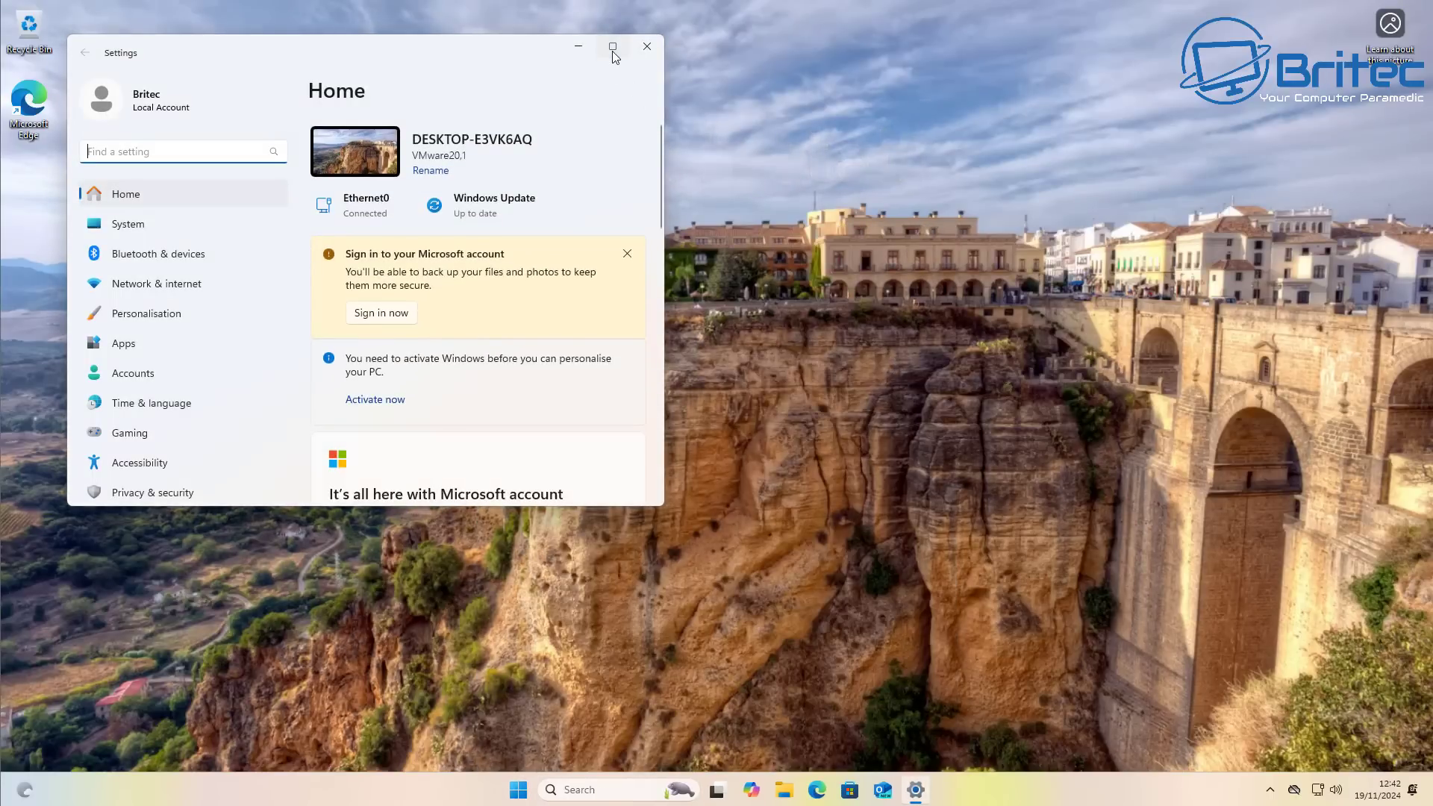
pyautogui.click(613, 49)
pyautogui.click(109, 457)
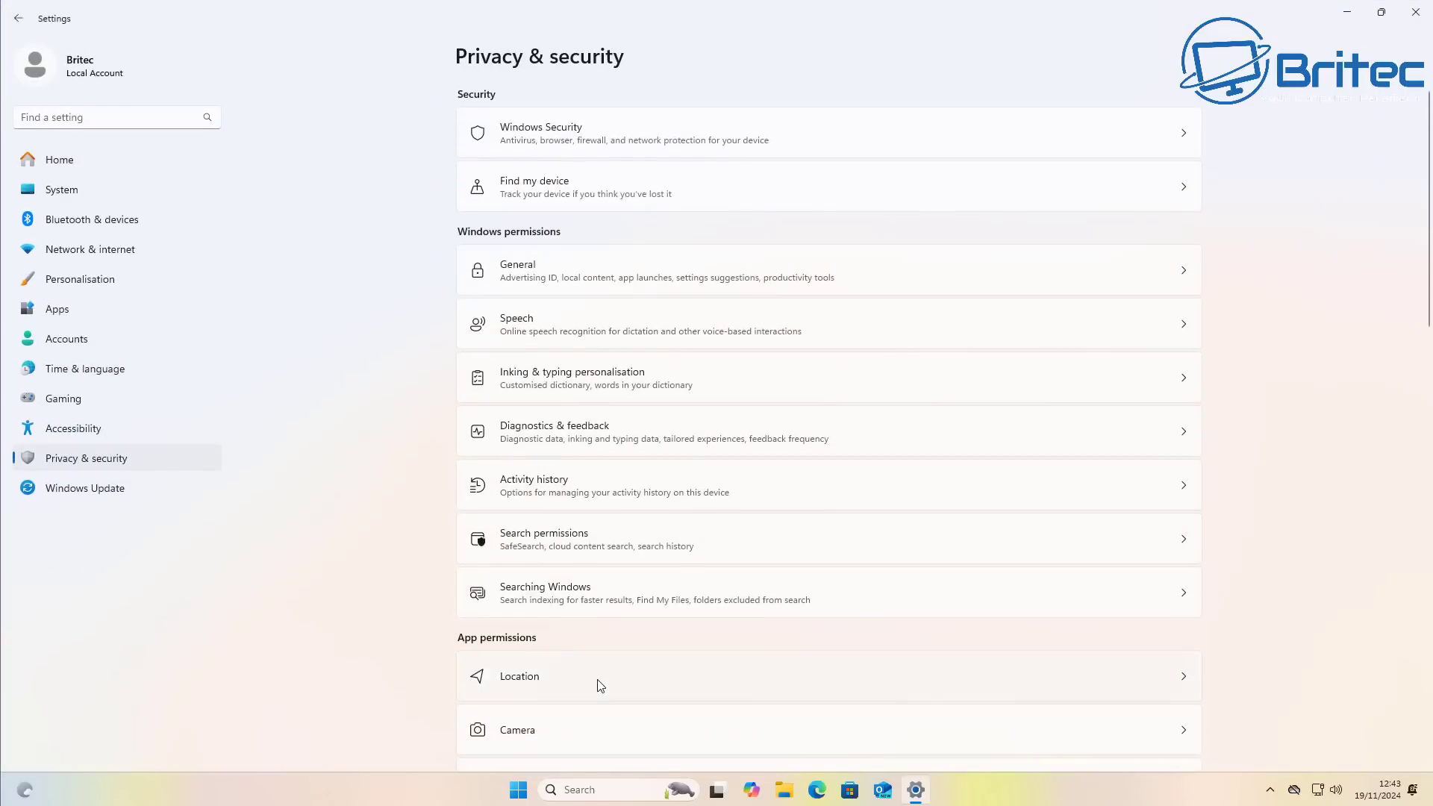
pyautogui.scroll(-4, 601, 685)
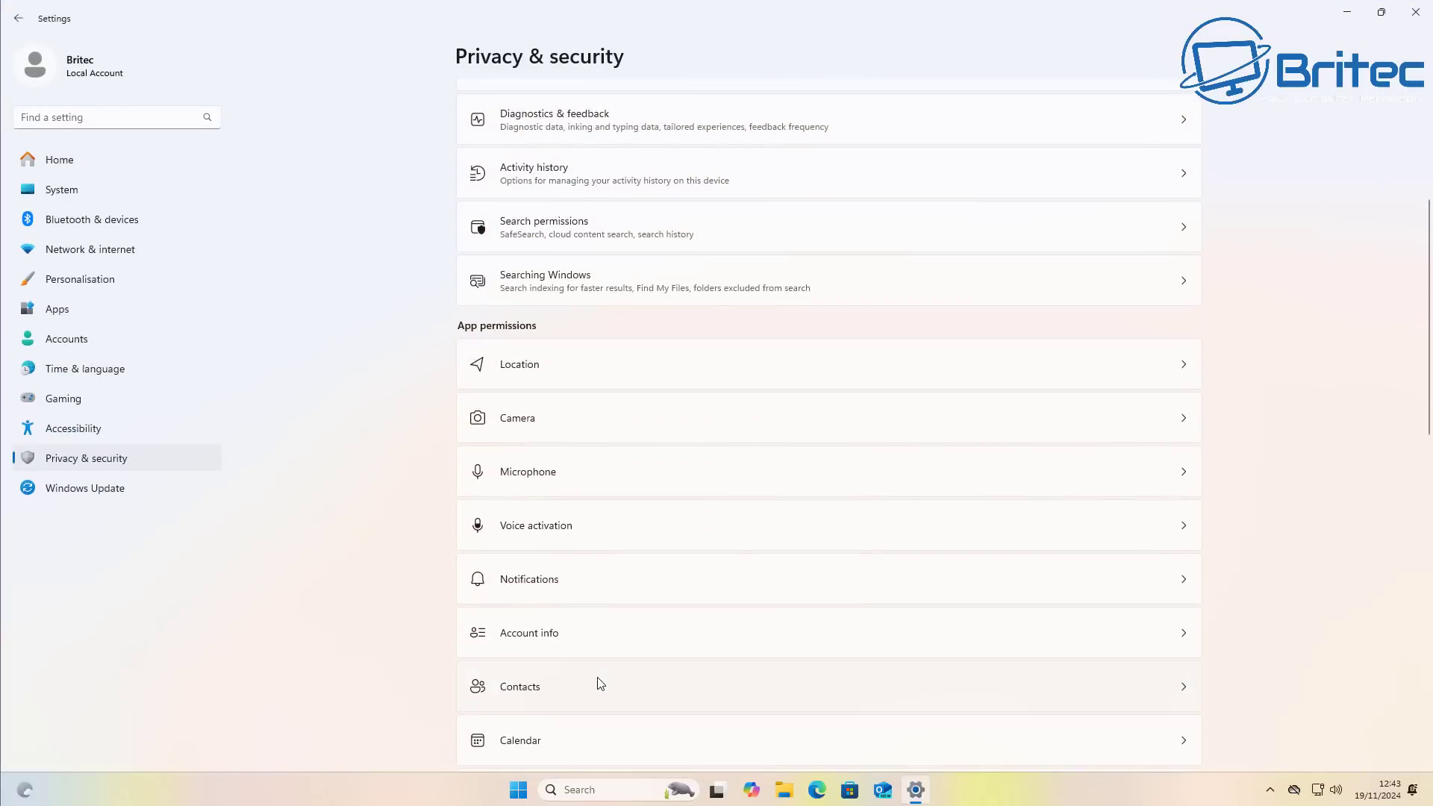
pyautogui.click(587, 590)
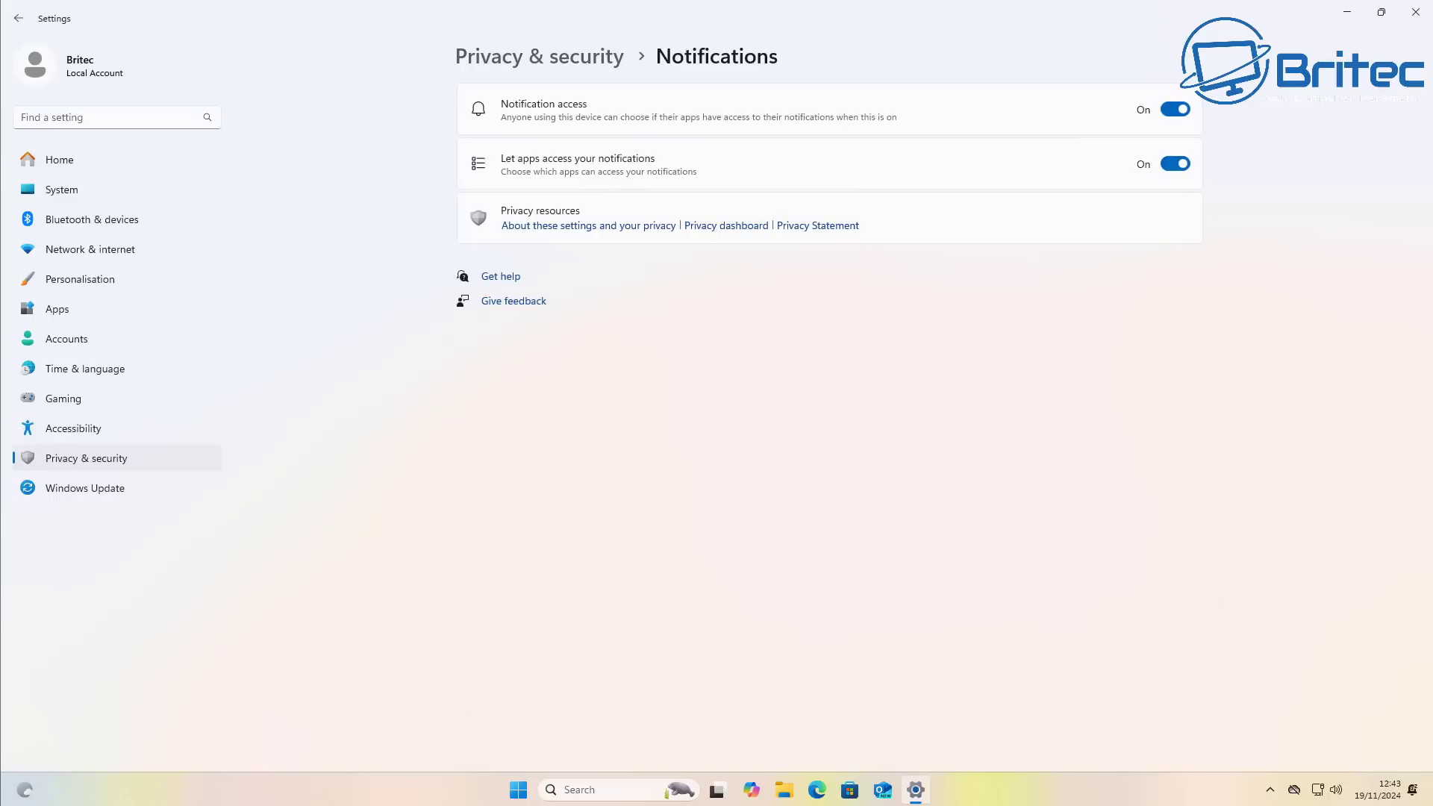
pyautogui.click(18, 18)
pyautogui.scroll(-5, 671, 508)
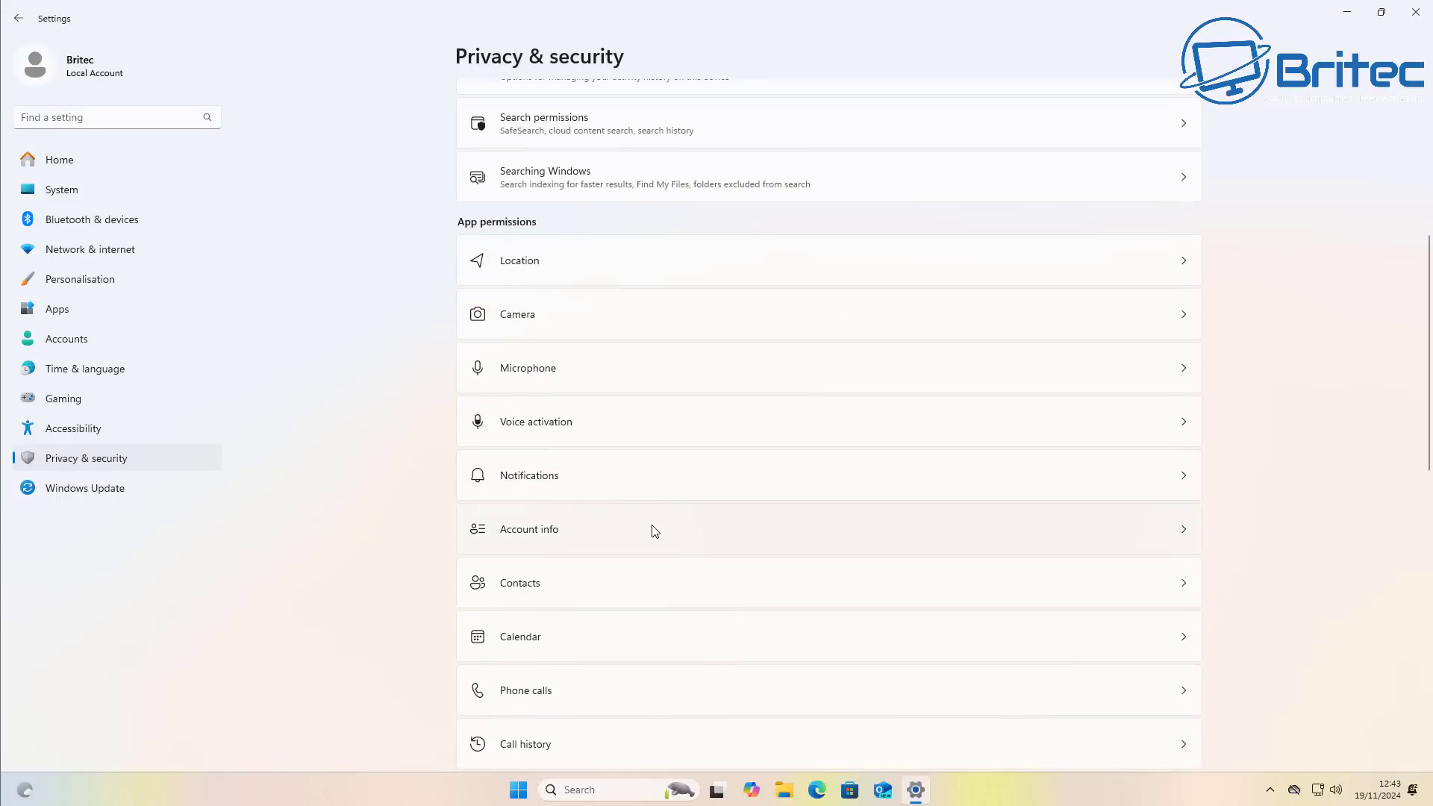
pyautogui.click(609, 638)
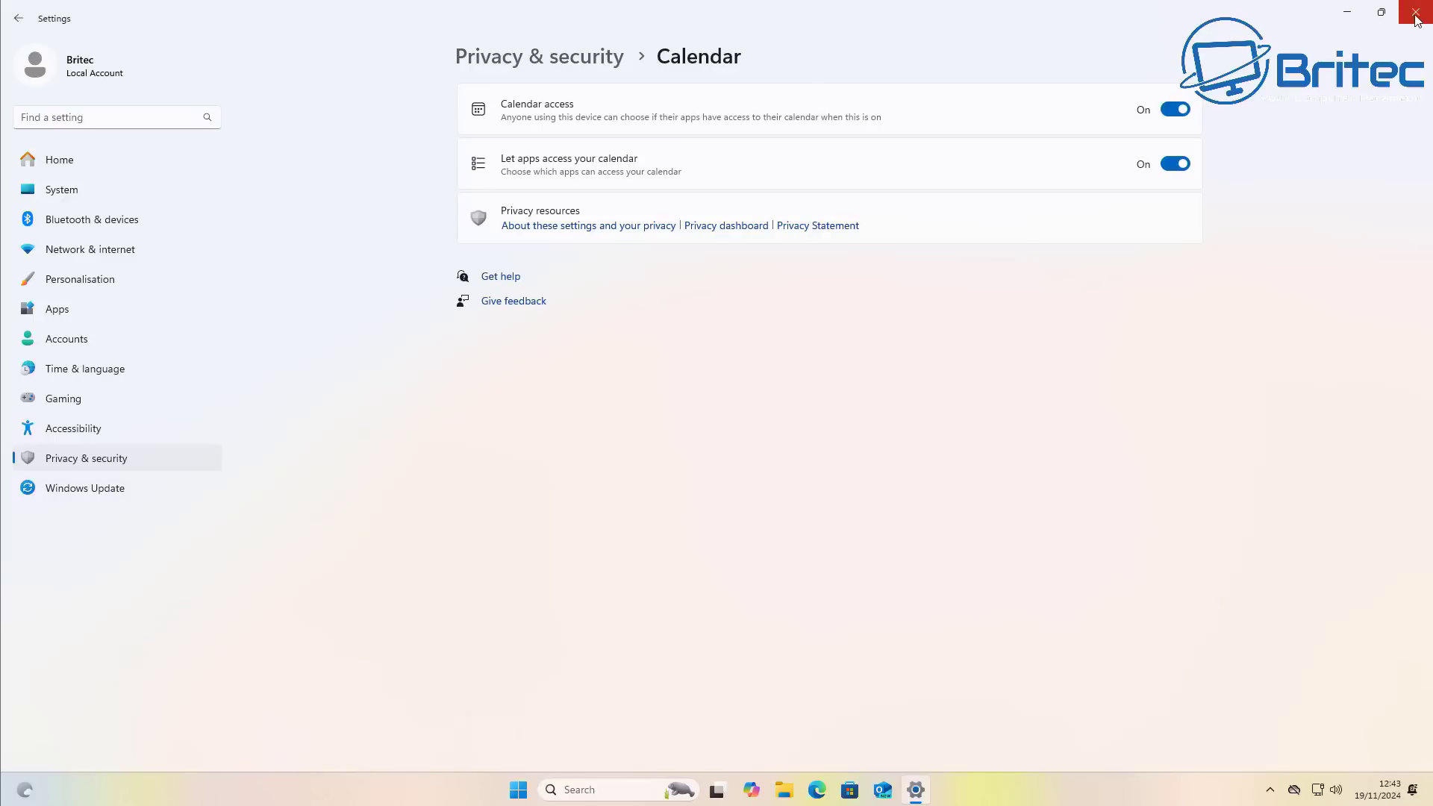
pyautogui.click(19, 20)
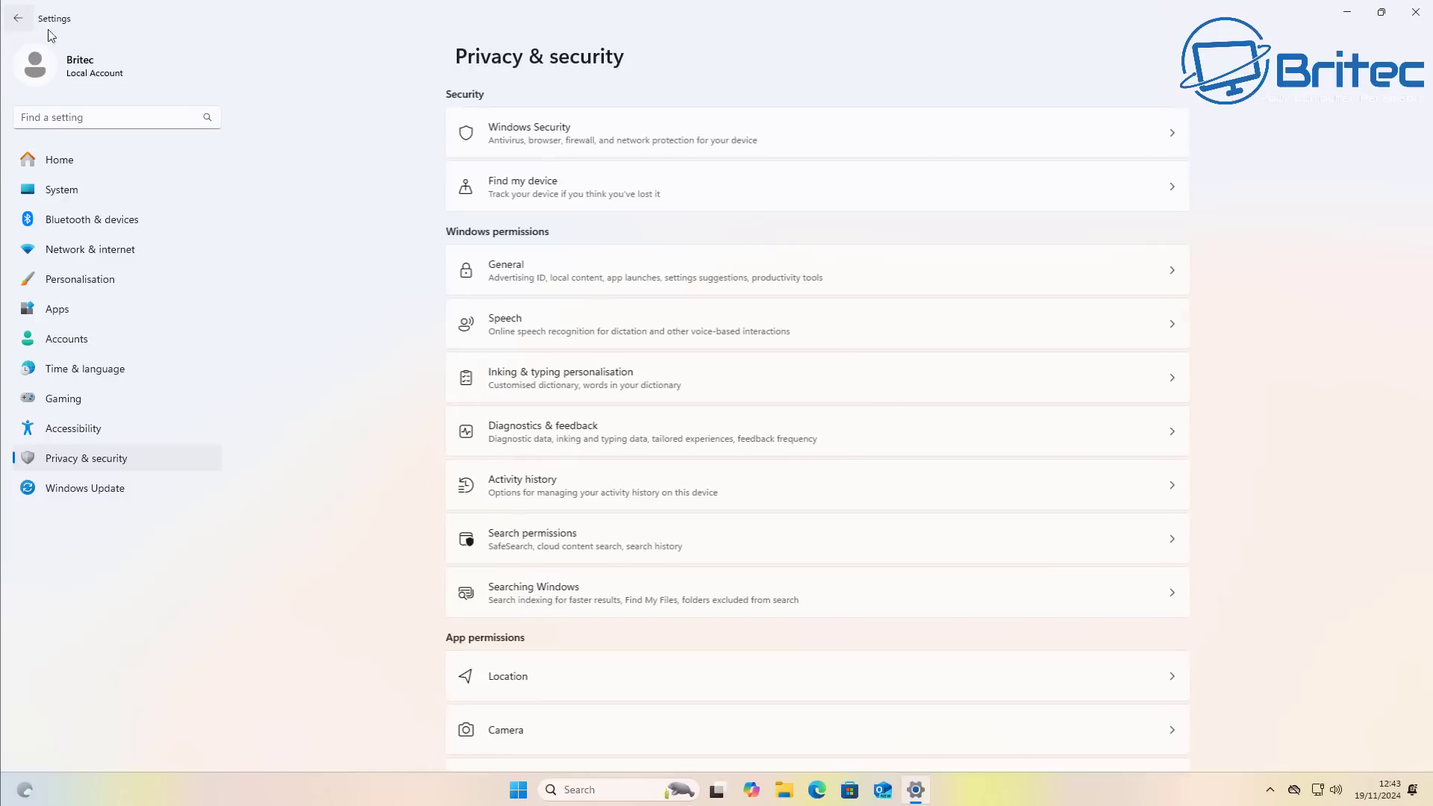
pyautogui.click(1416, 12)
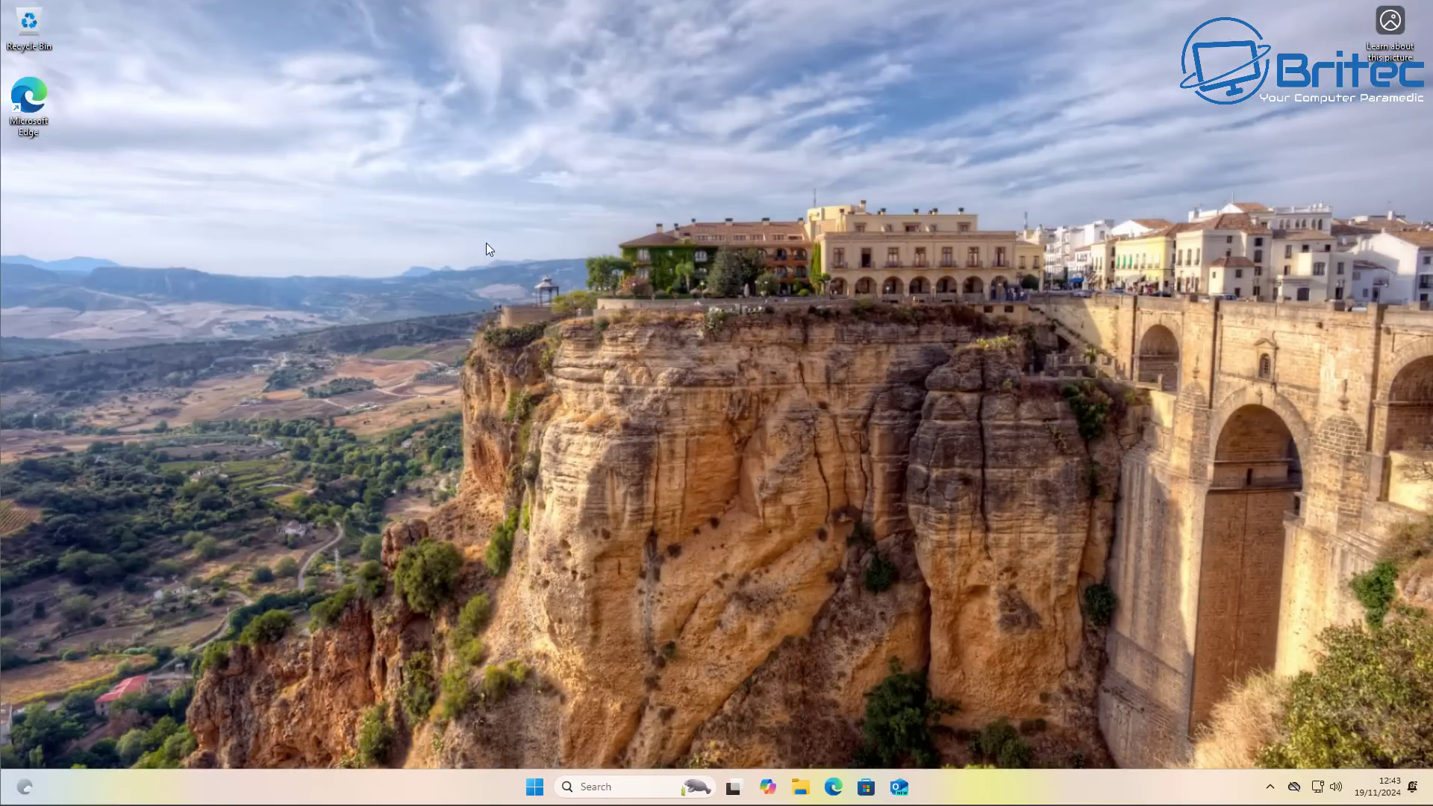
# - Paste the backup folder onto the desktop and open it
pyautogui.rightClick(270, 224)
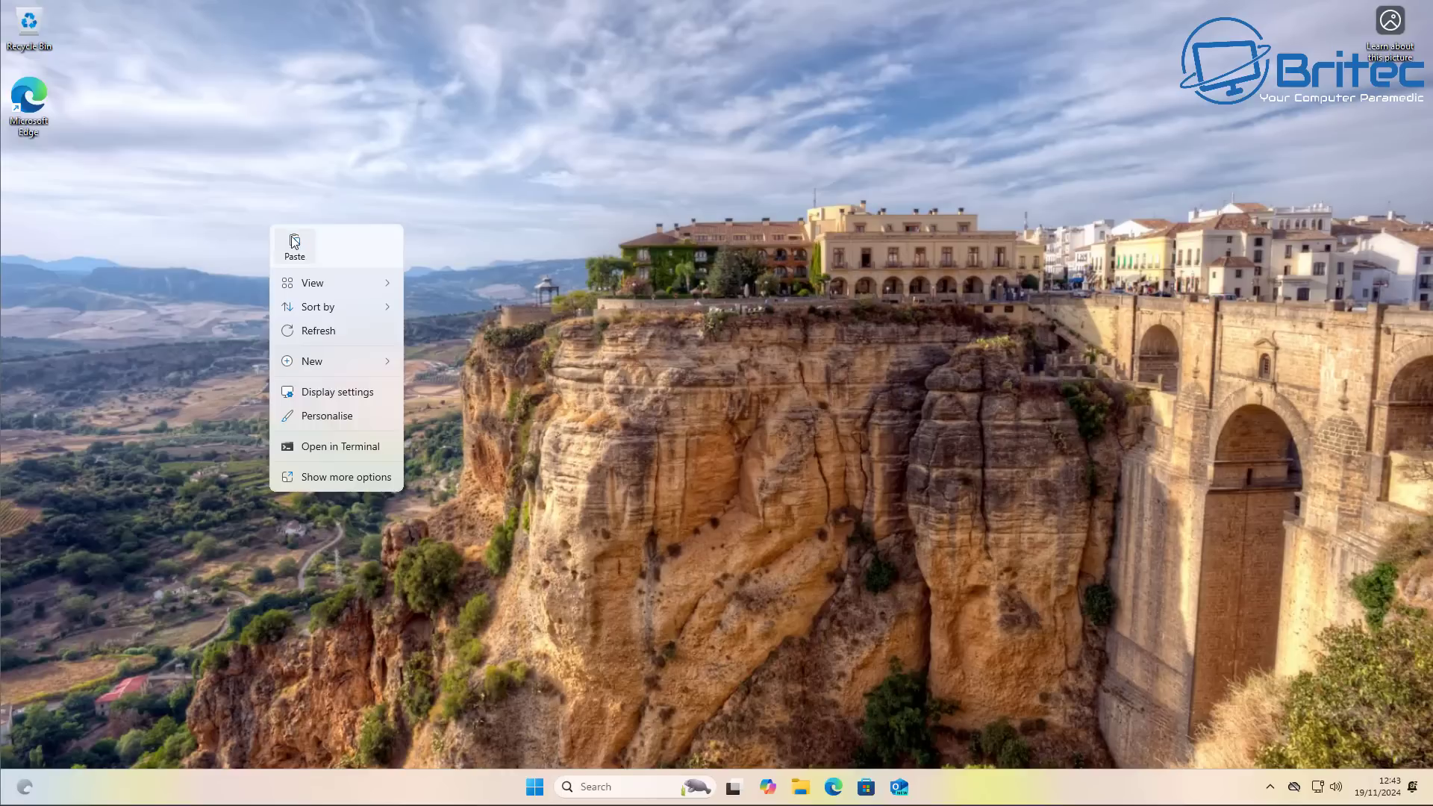
pyautogui.click(295, 249)
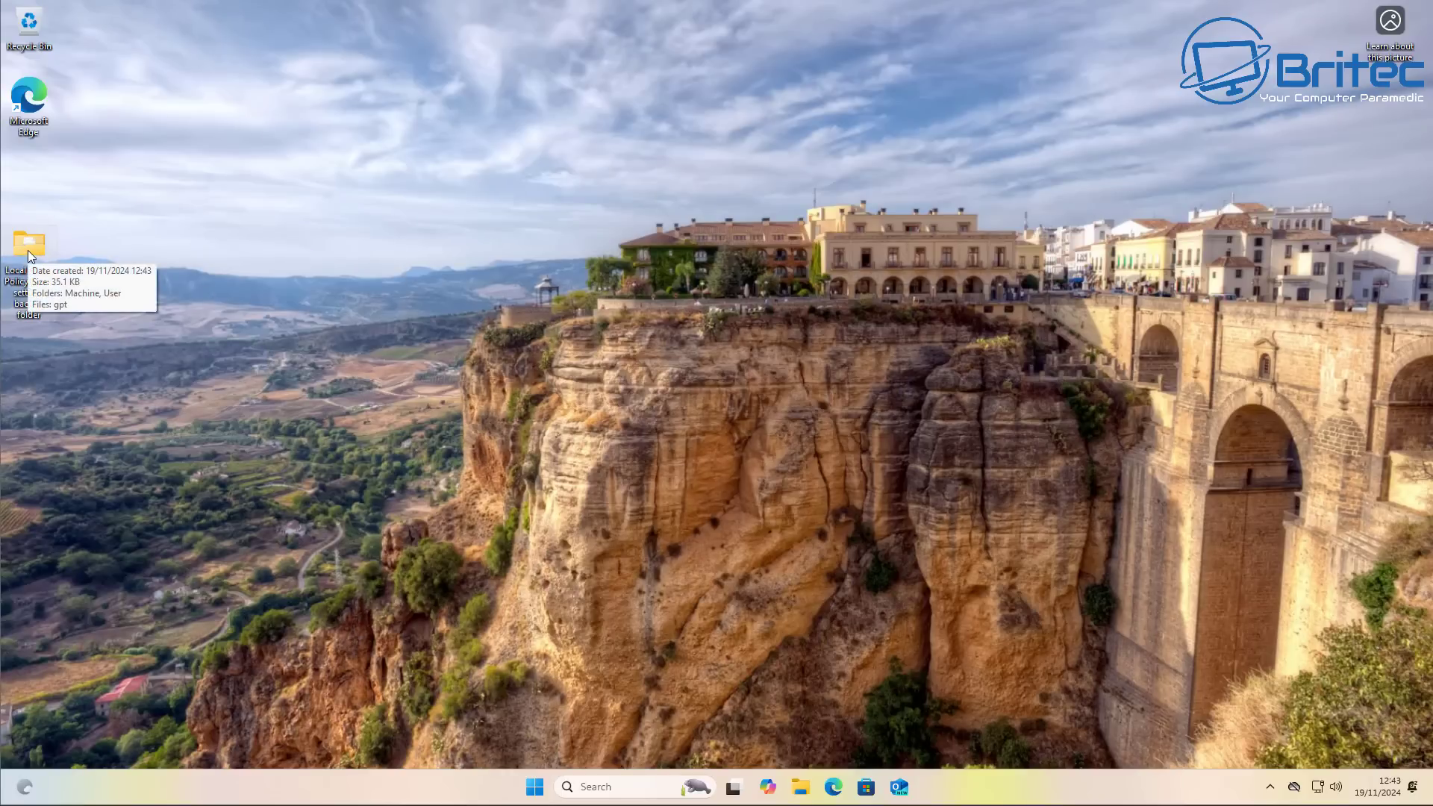
pyautogui.doubleClick(29, 250)
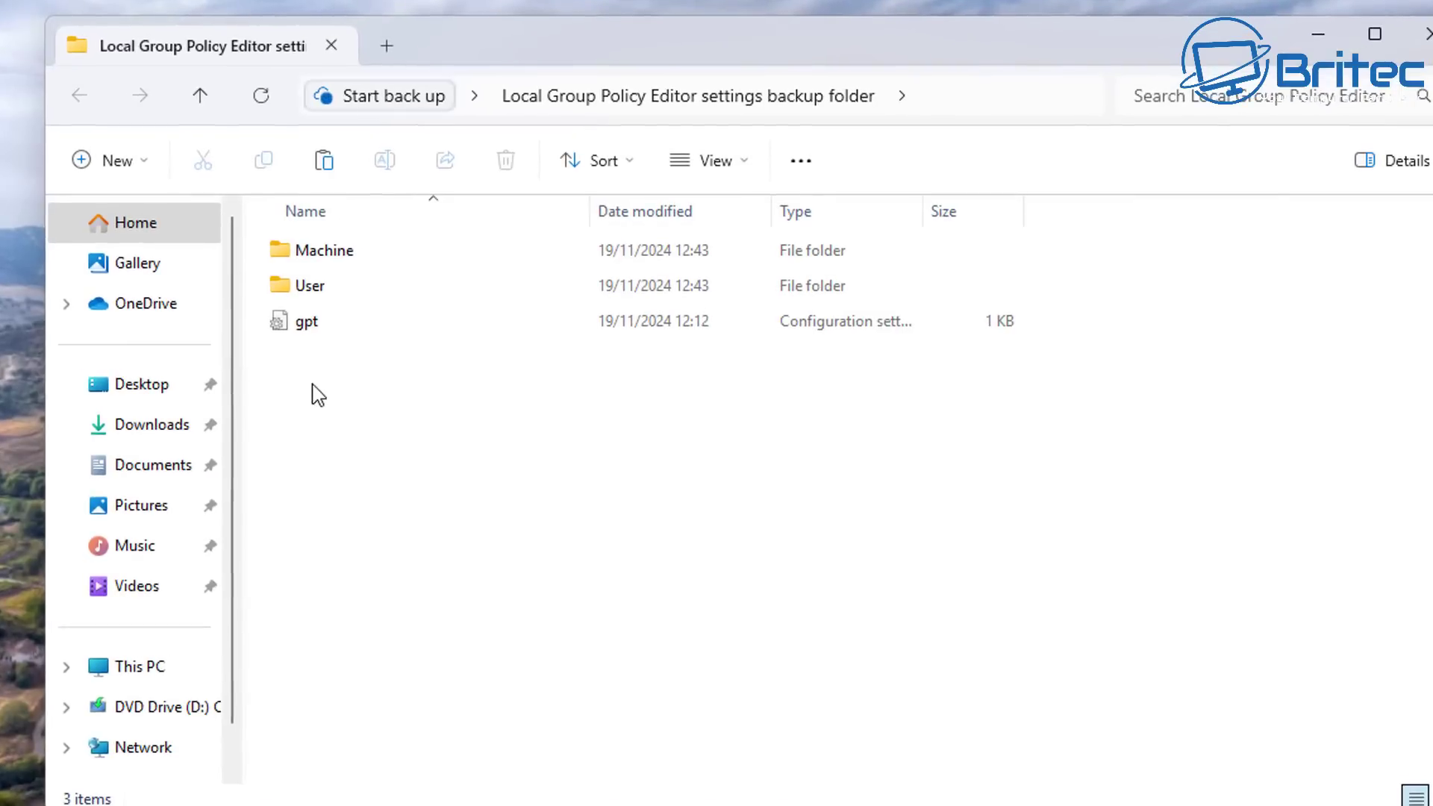
# - Copy the Machine, User and gpt items, then return to the desktop
pyautogui.moveTo(404, 384); pyautogui.dragTo(257, 261)
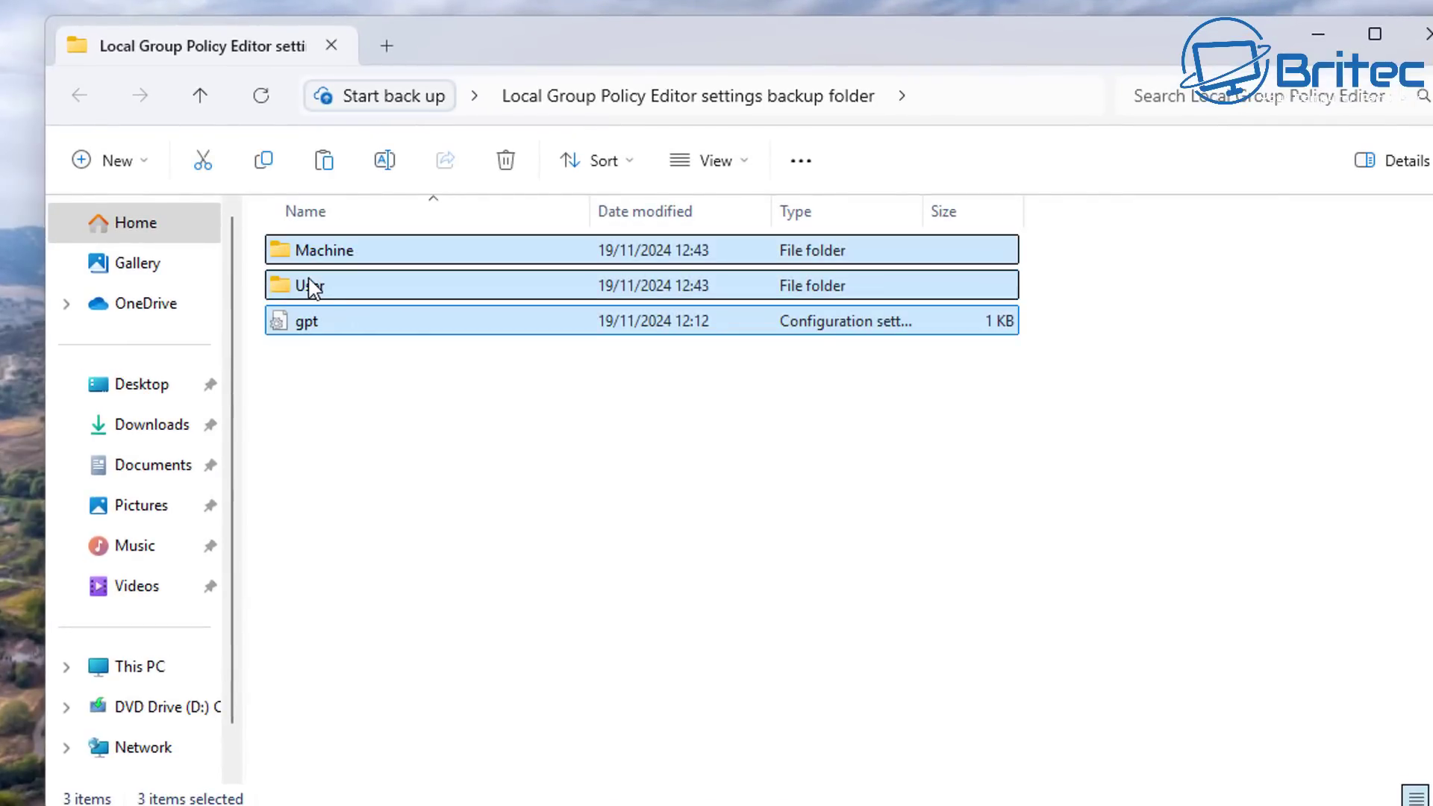
pyautogui.rightClick(312, 287)
pyautogui.click(436, 322)
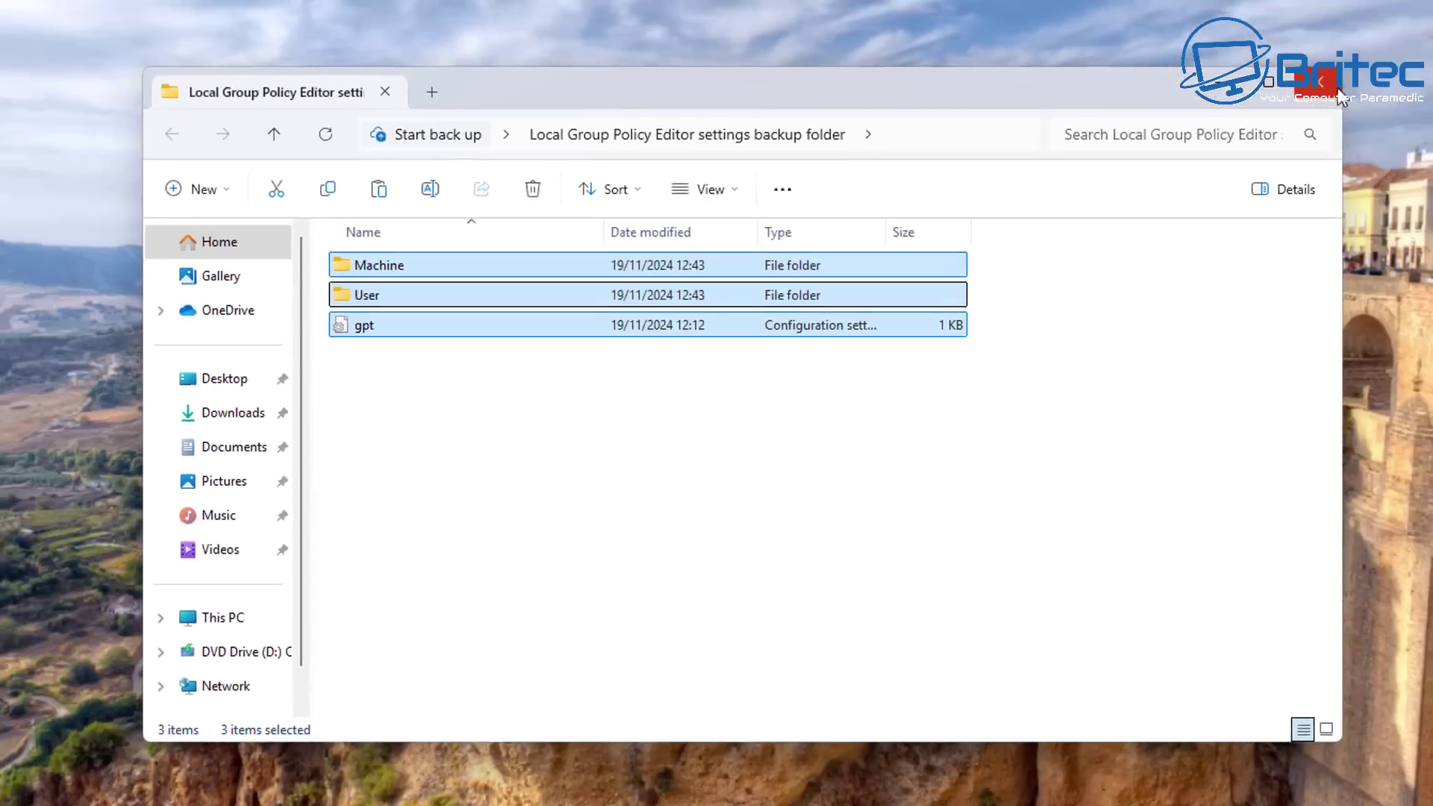
pyautogui.press('super+d')
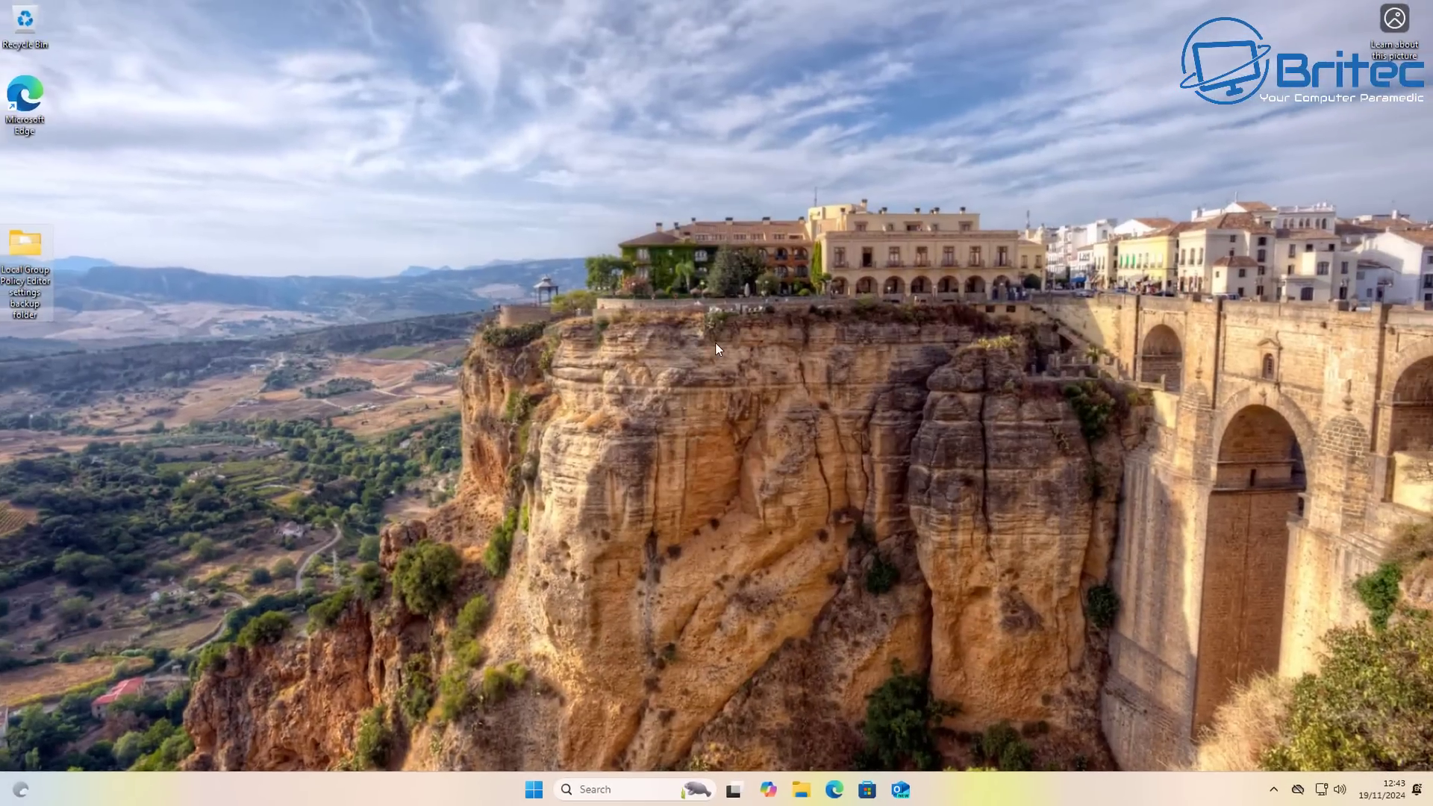
# - Browse a new File Explorer window to C:\Windows\System32 and bring up its Folder Options
pyautogui.click(799, 787)
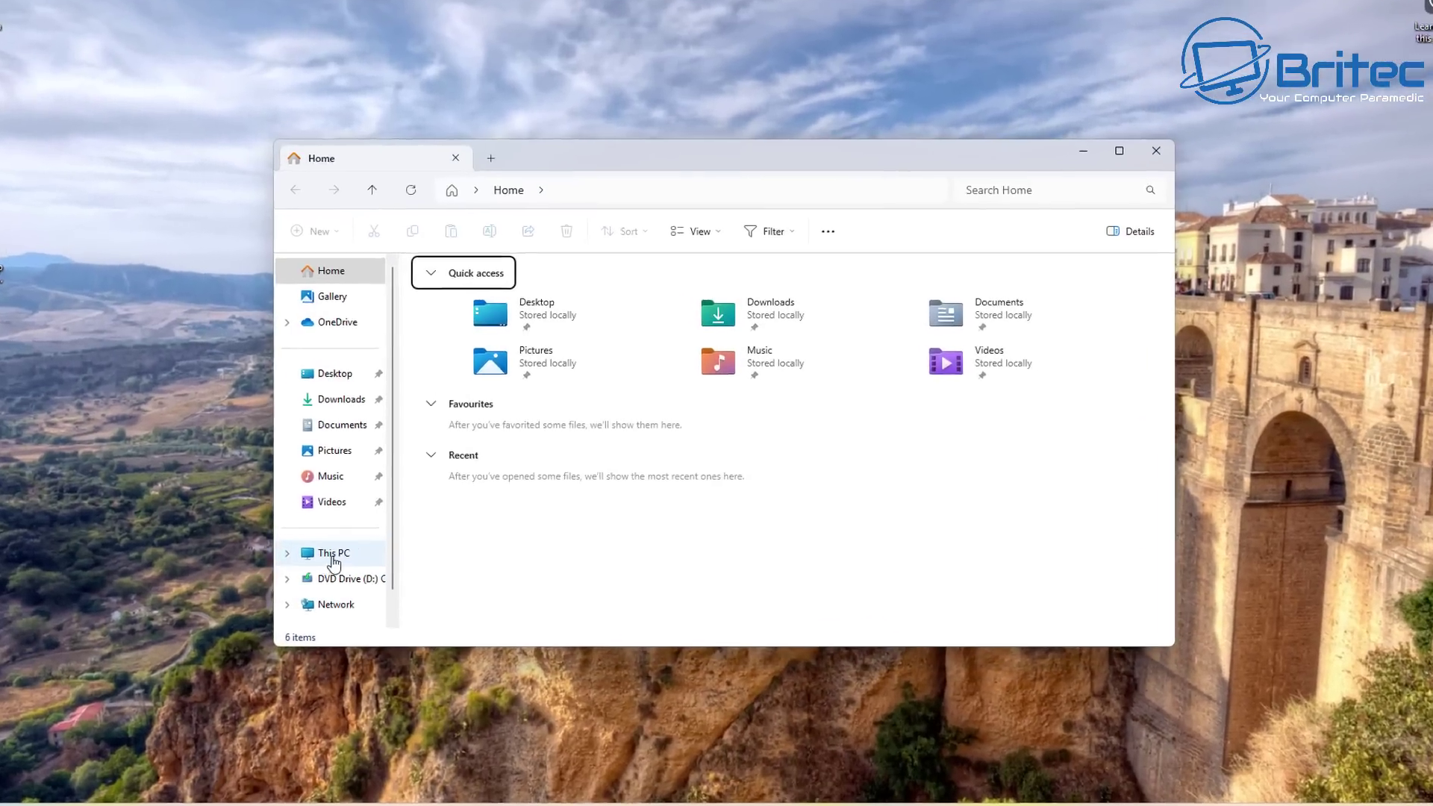
pyautogui.click(360, 536)
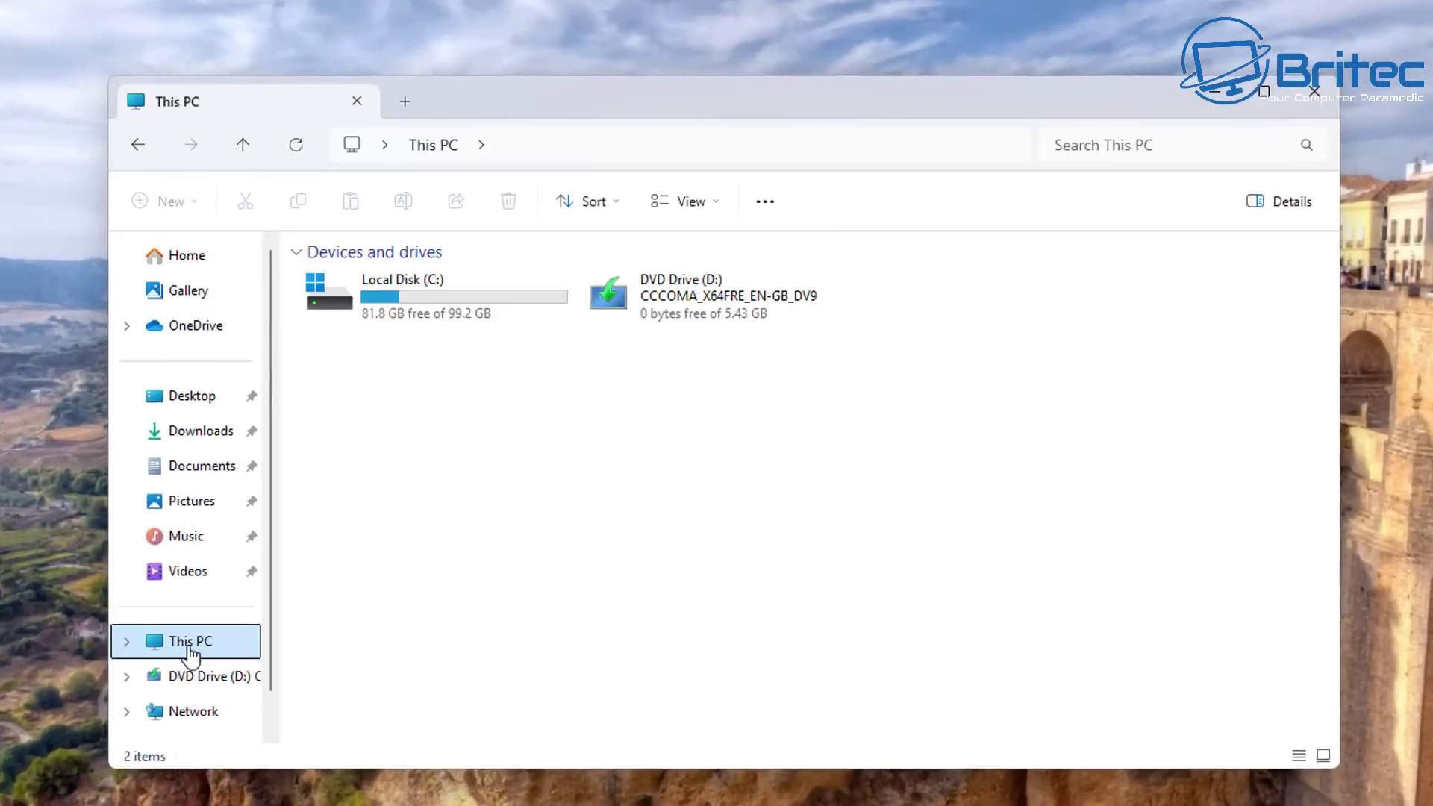
pyautogui.doubleClick(419, 307)
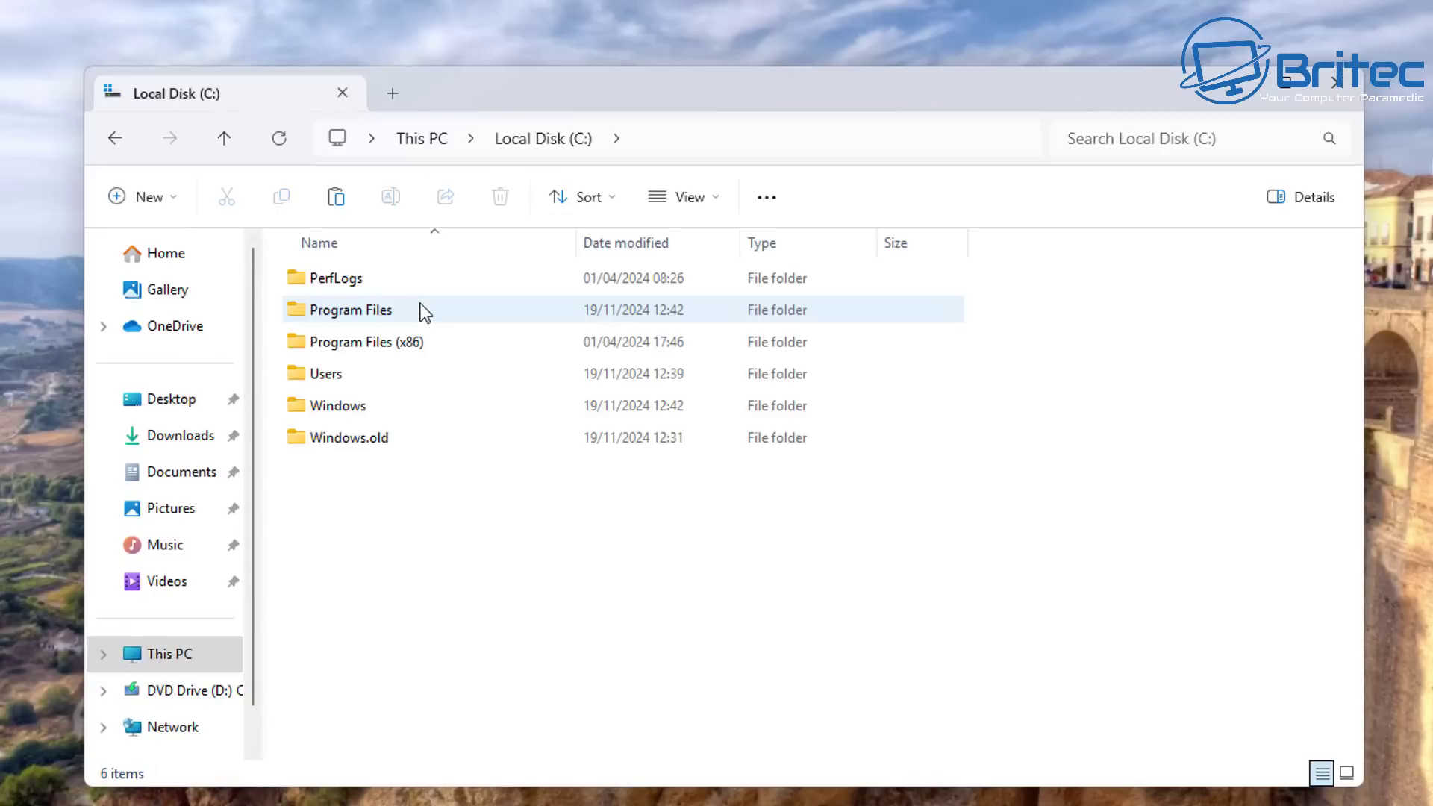
pyautogui.doubleClick(351, 408)
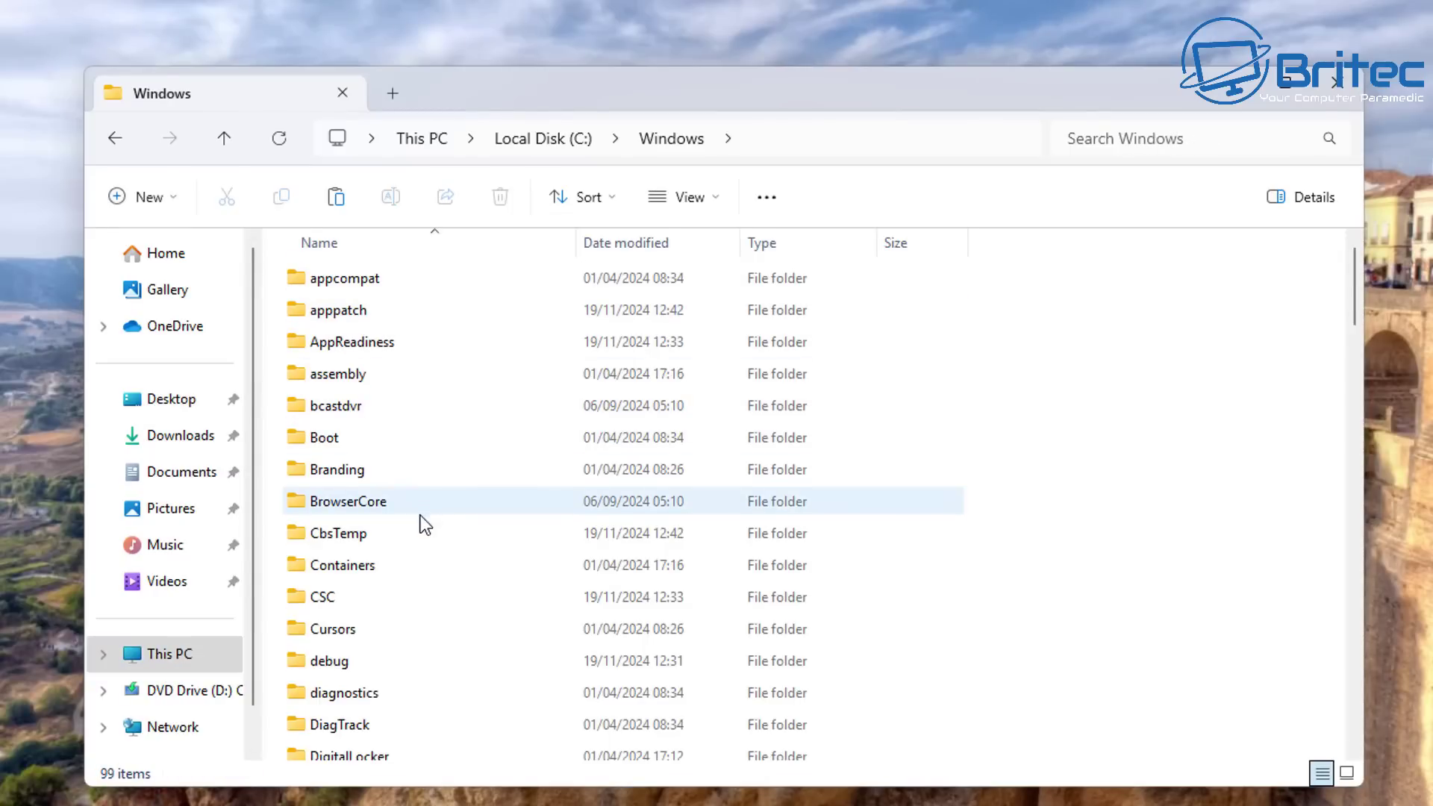
pyautogui.scroll(-12, 411, 540)
pyautogui.scroll(-6, 408, 678)
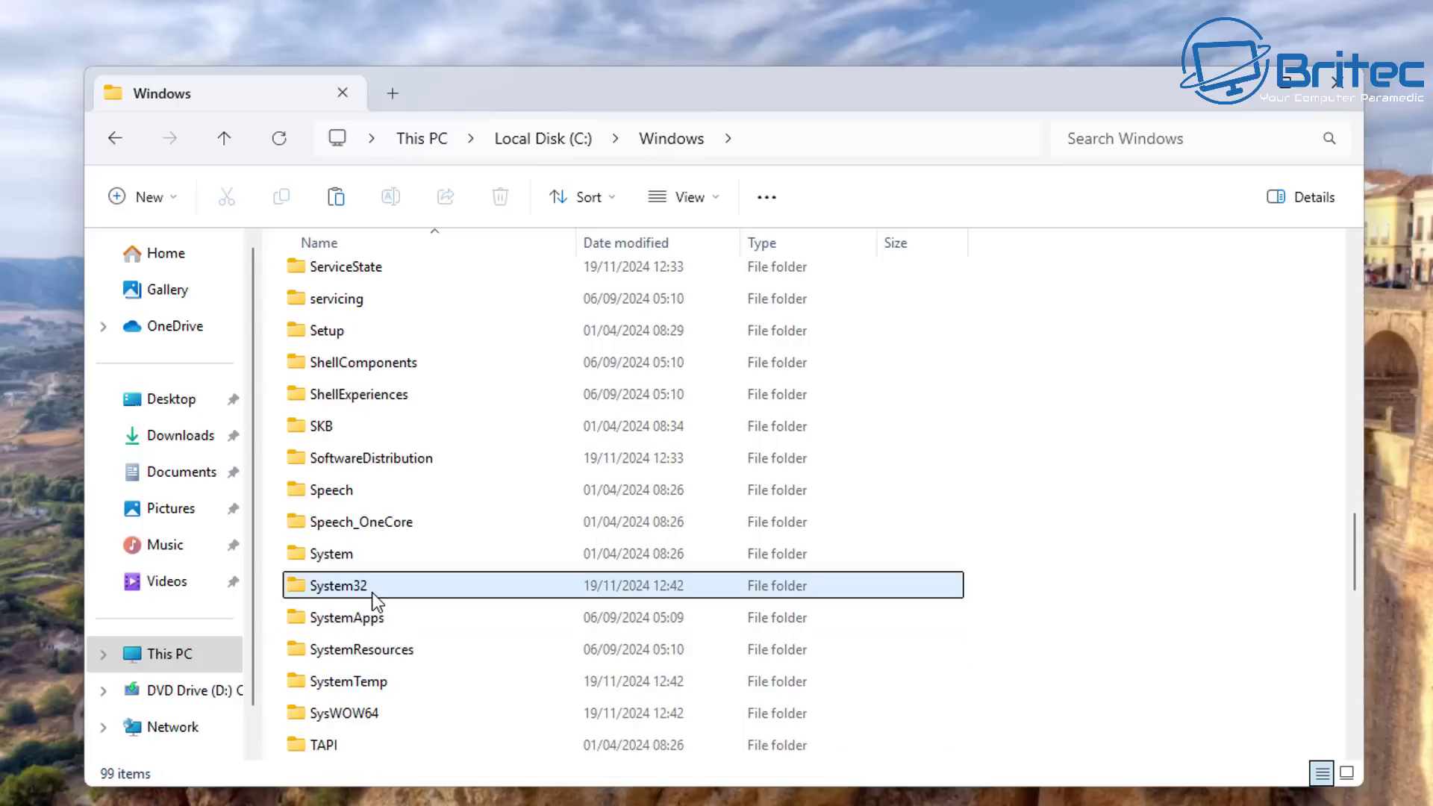
pyautogui.doubleClick(371, 587)
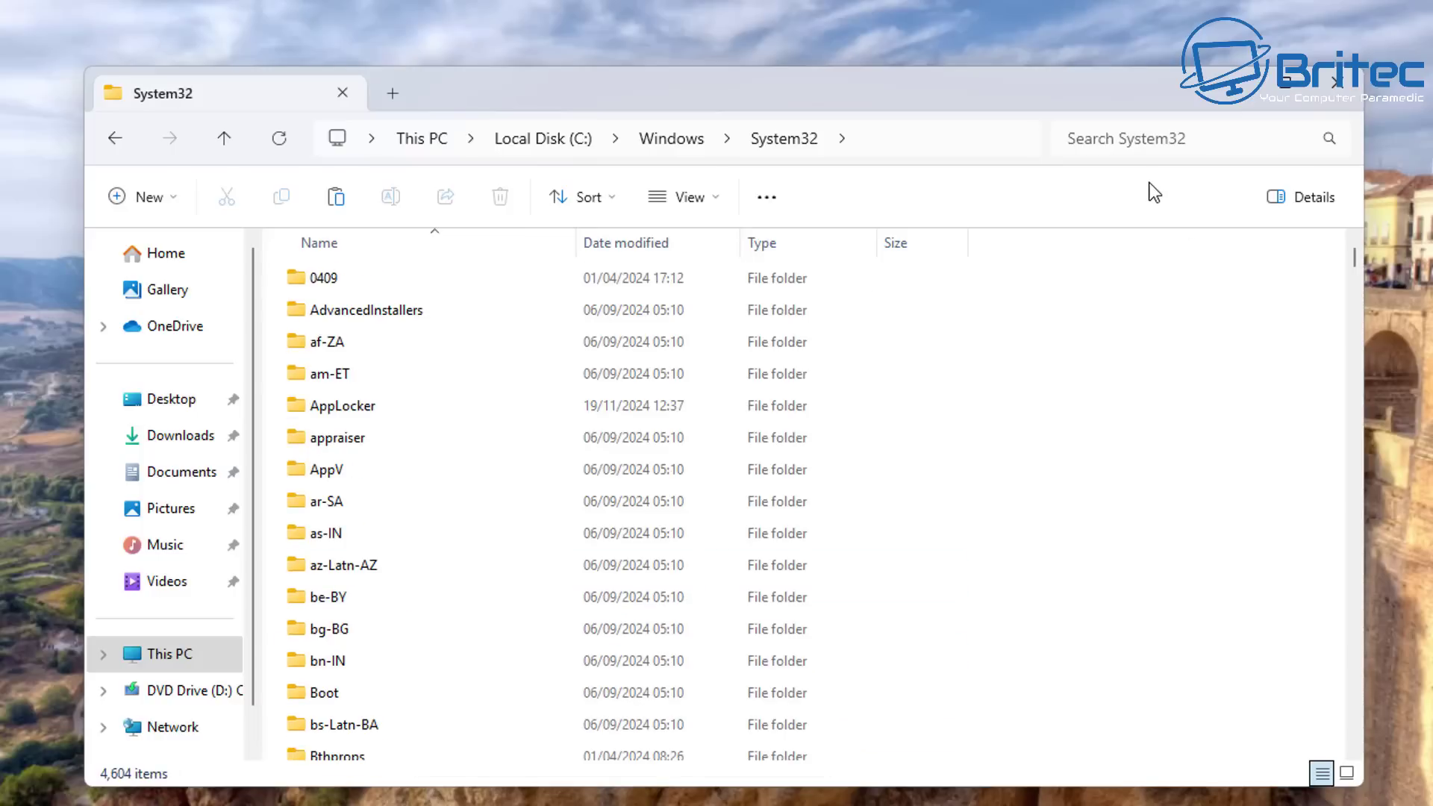
pyautogui.click(771, 198)
pyautogui.click(695, 496)
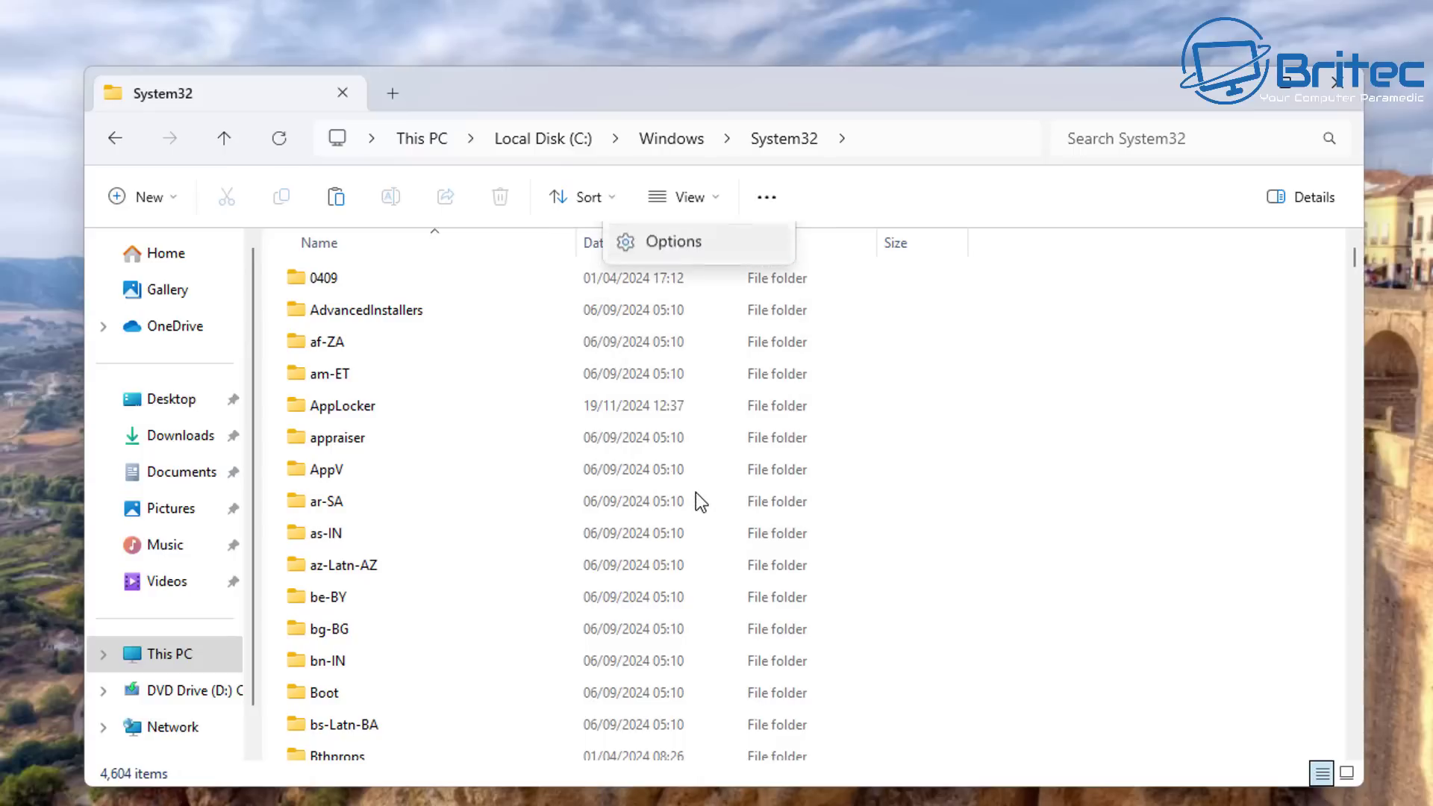
# - Show hidden files, folders and drives and known file extensions, then scroll to GroupPolicy
pyautogui.moveTo(462, 269); pyautogui.dragTo(767, 213)
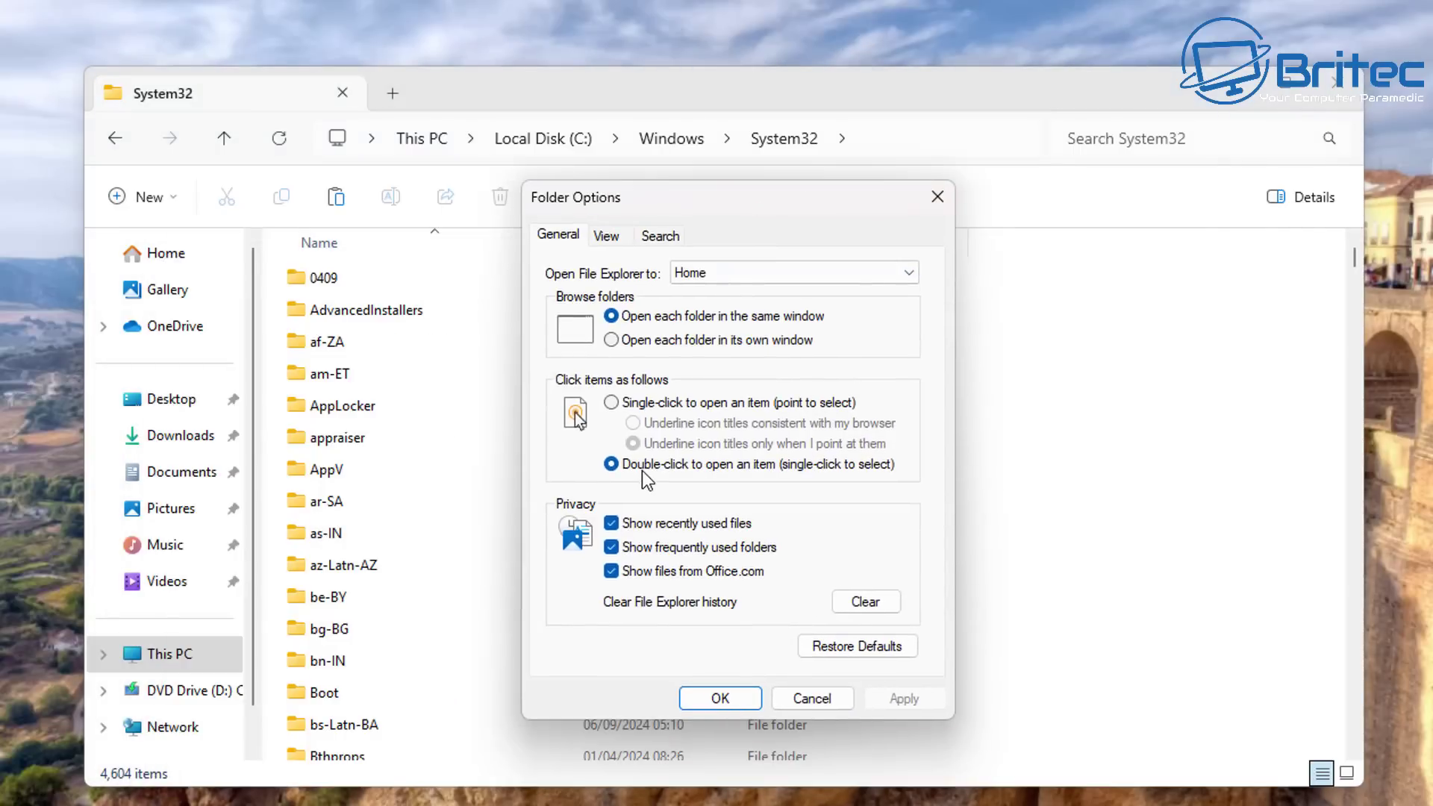
pyautogui.click(622, 238)
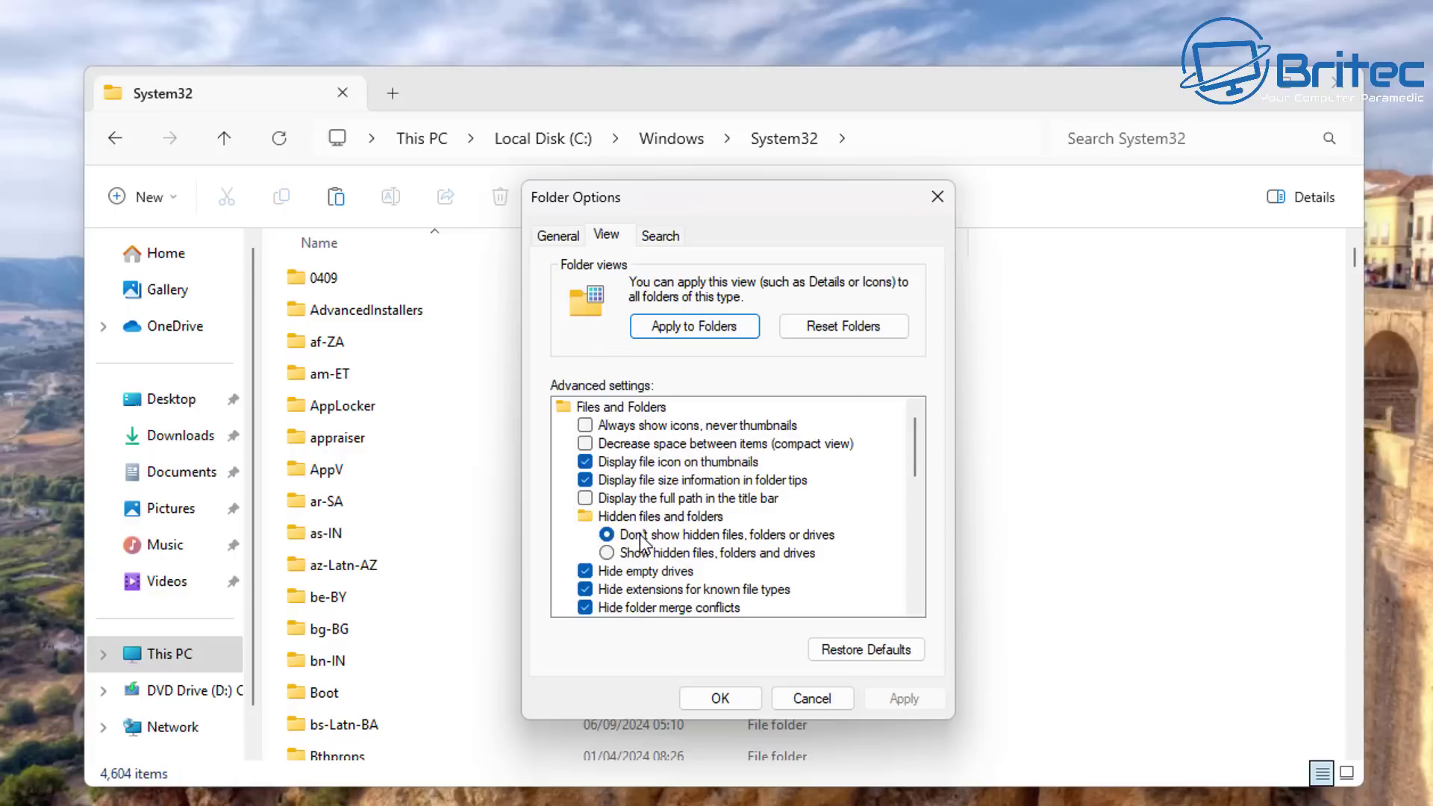
pyautogui.click(623, 553)
pyautogui.click(595, 586)
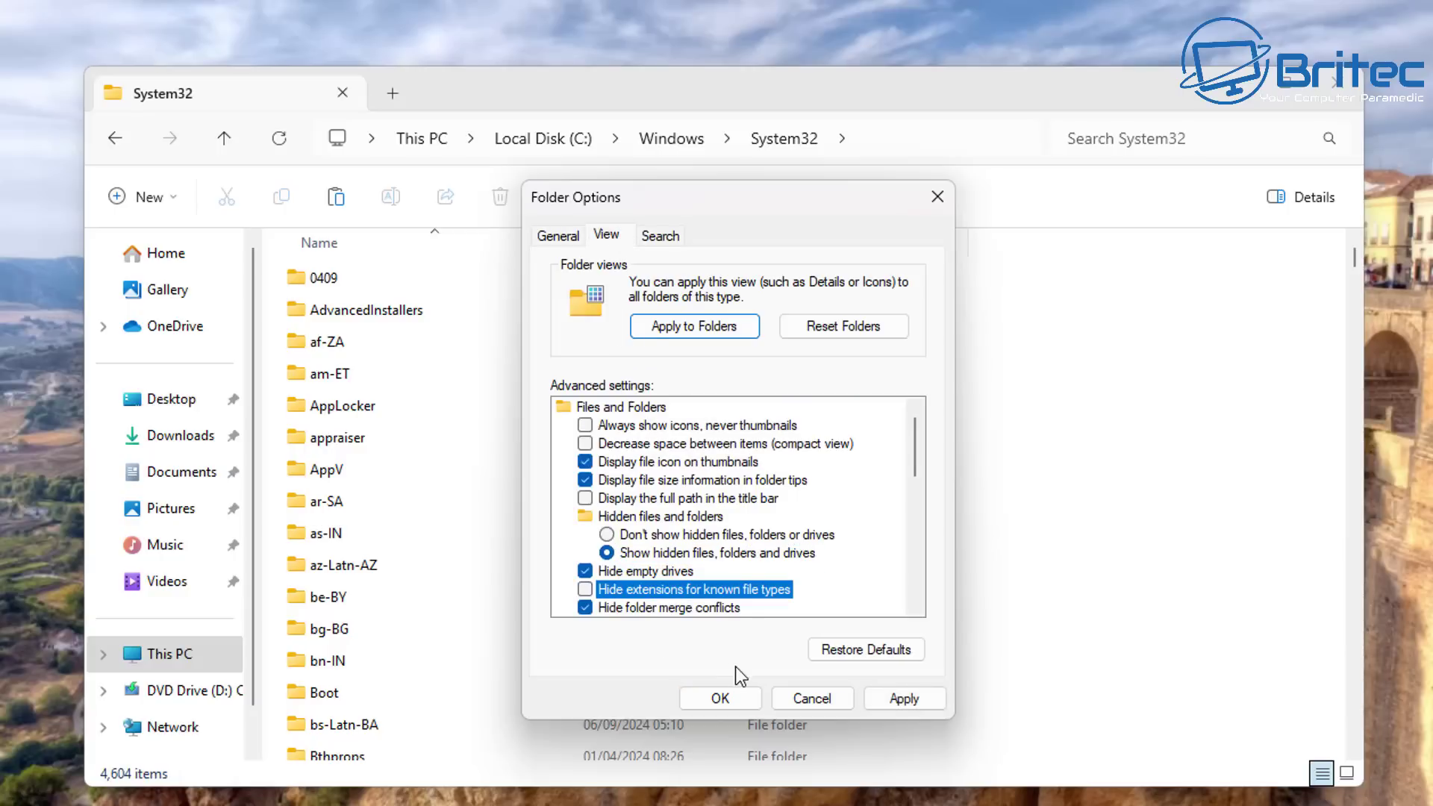
pyautogui.click(731, 694)
pyautogui.scroll(-9, 807, 612)
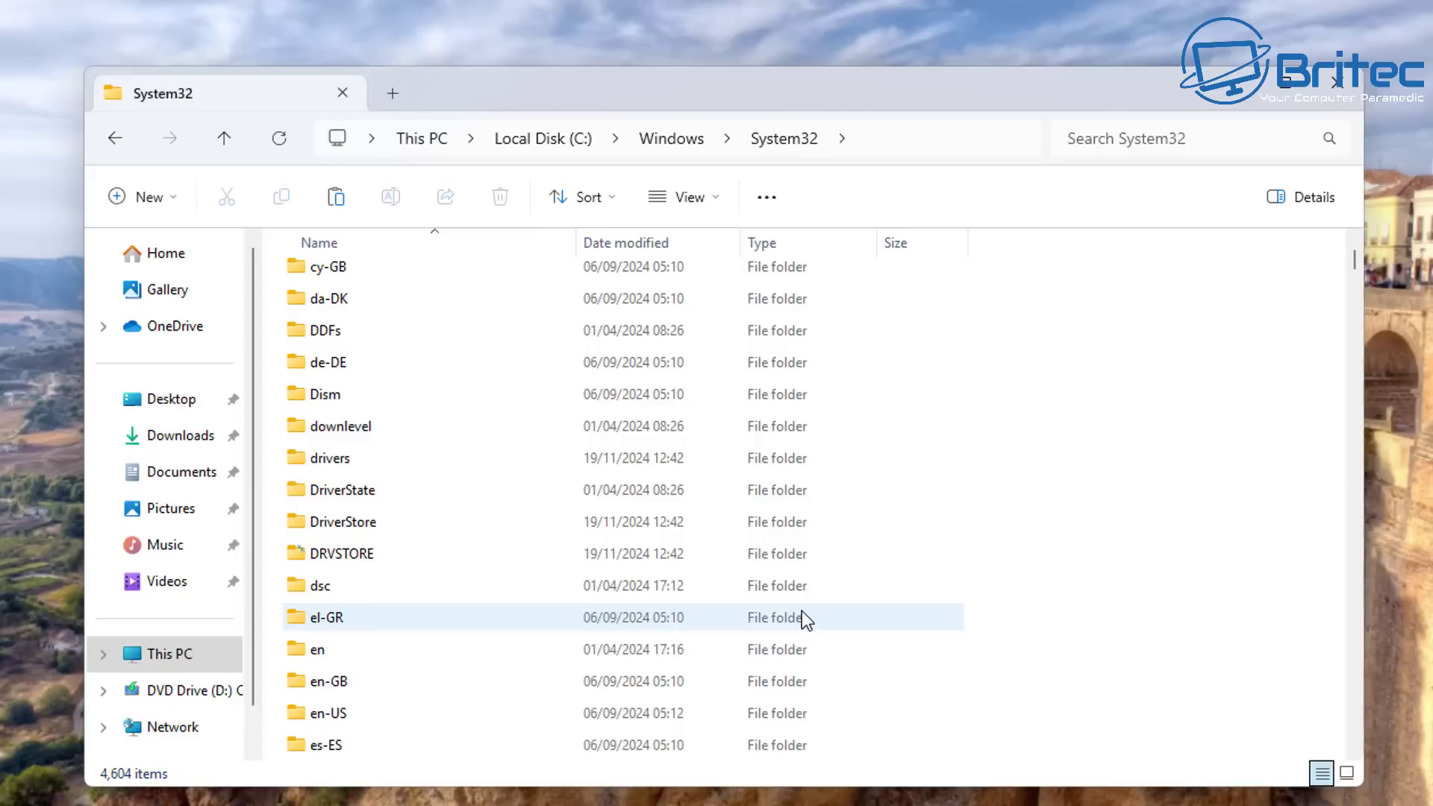
pyautogui.scroll(-3, 802, 610)
pyautogui.scroll(-4, 801, 610)
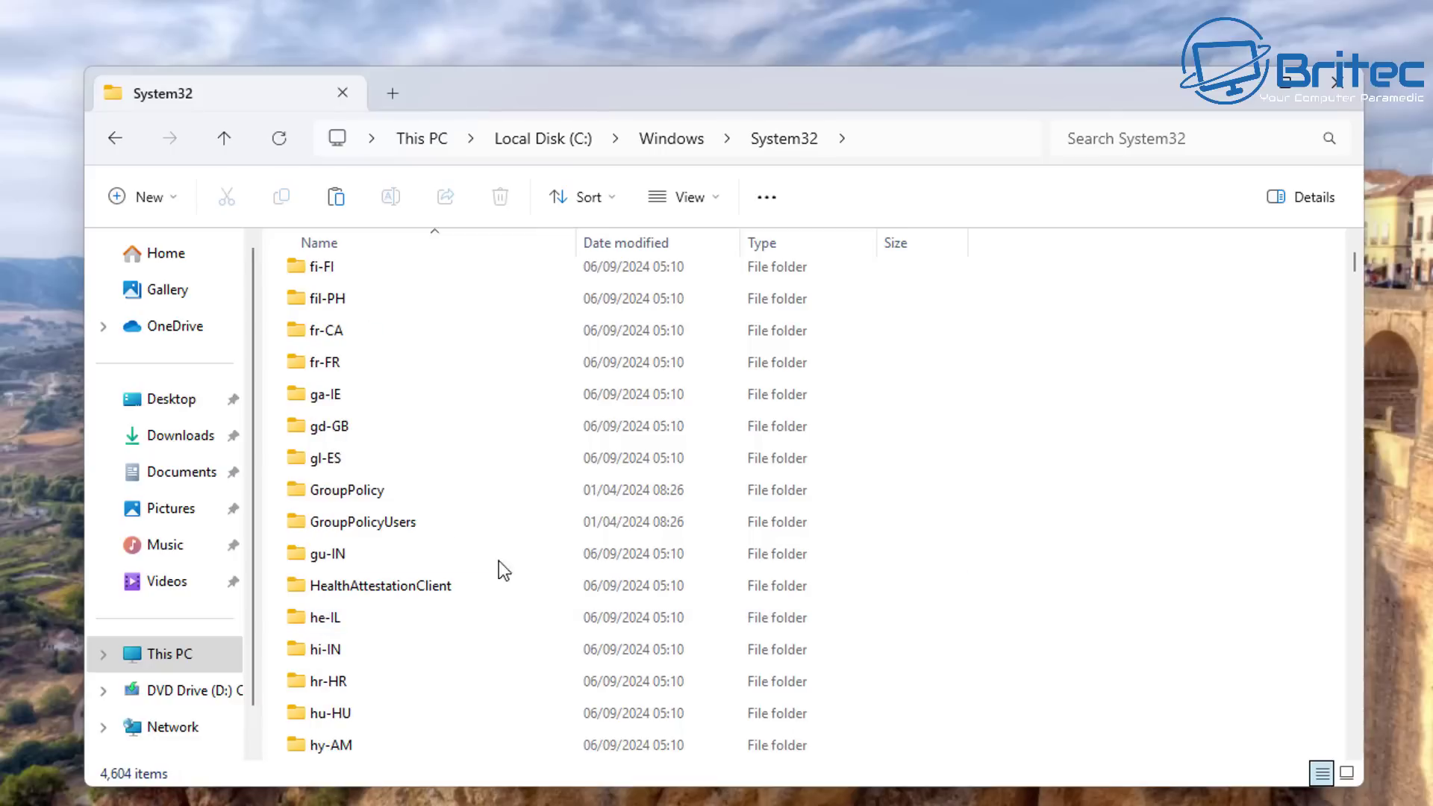
# - Paste the backed-up Machine, User and gpt items into GroupPolicy, granting administrator permission for all items
pyautogui.doubleClick(400, 495)
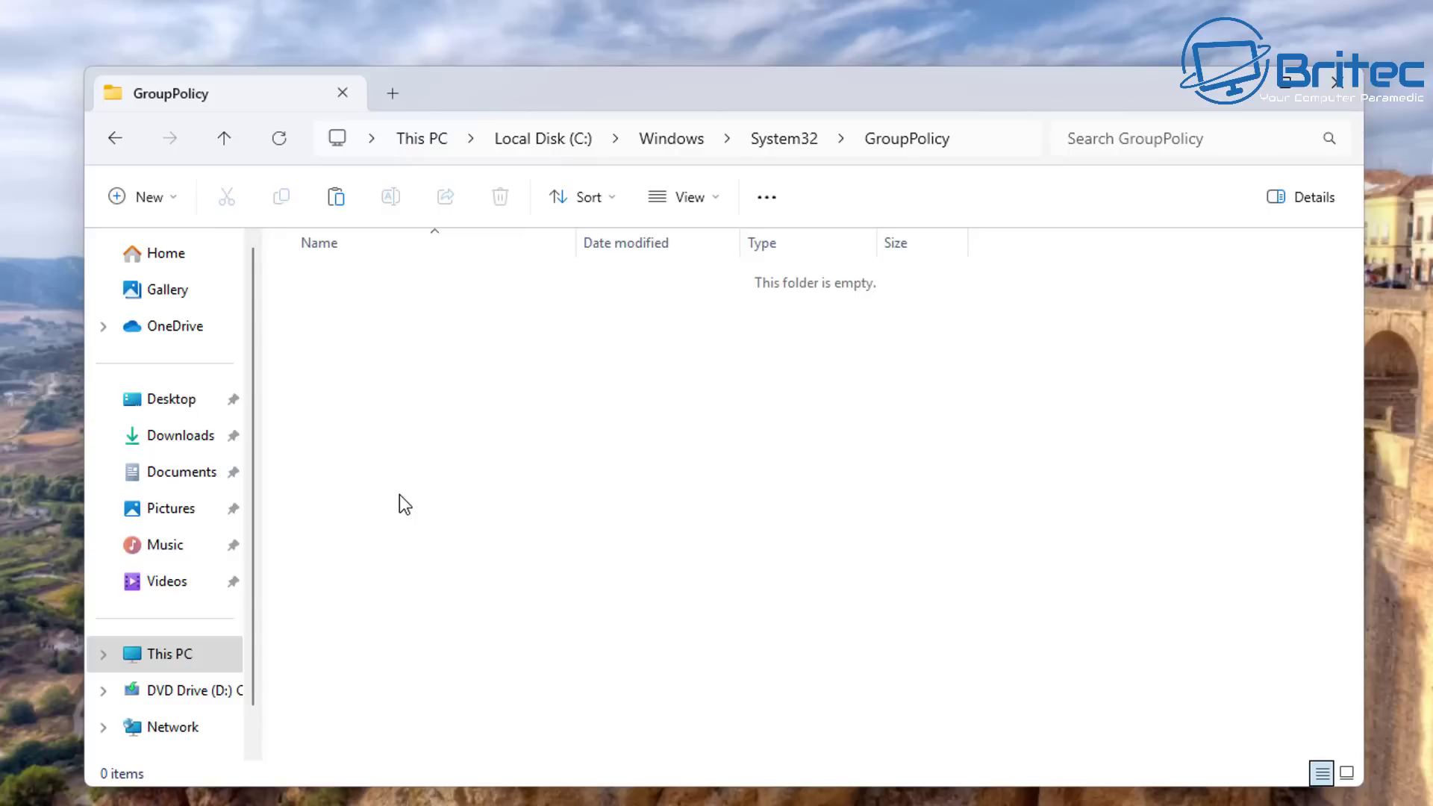
pyautogui.rightClick(299, 288)
pyautogui.click(338, 317)
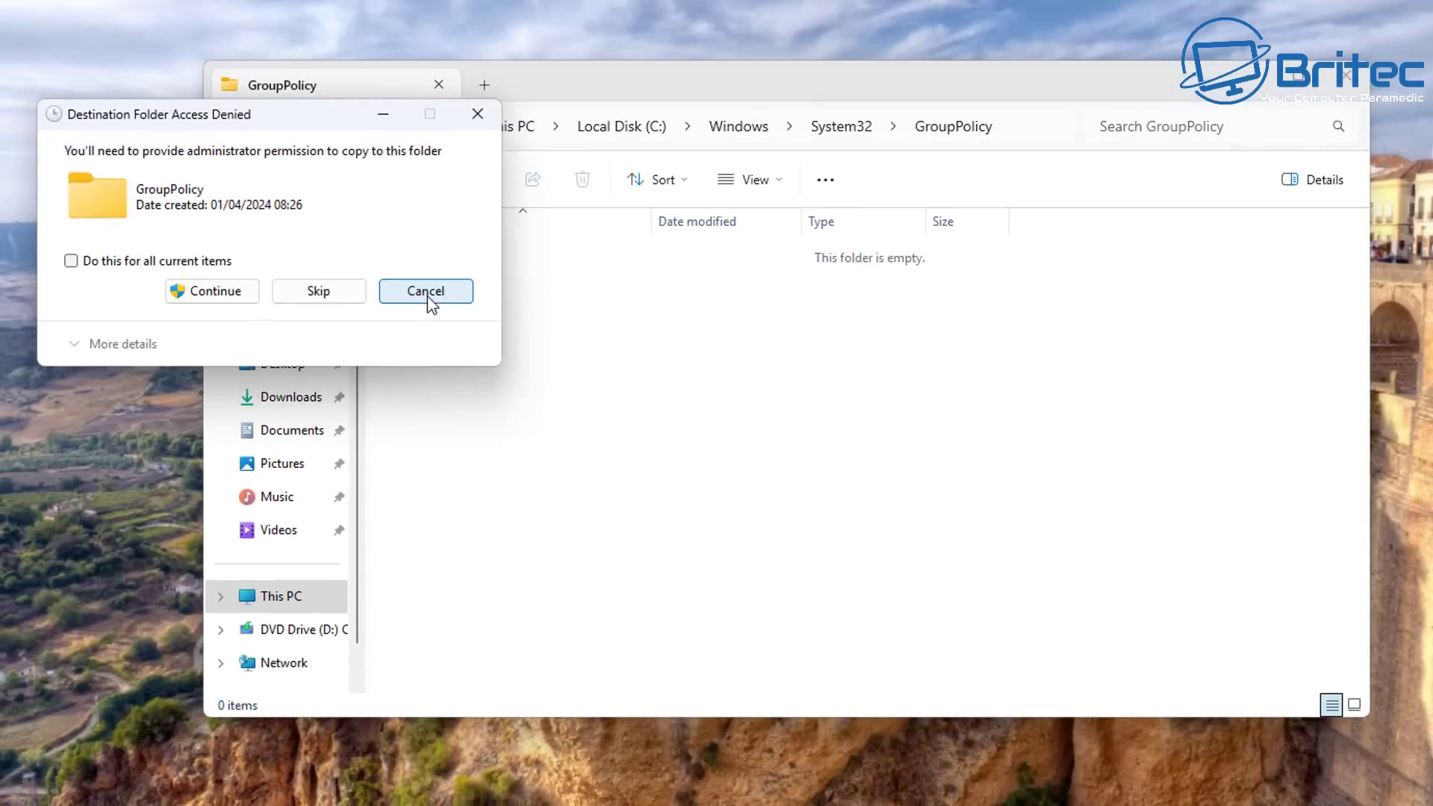
pyautogui.click(213, 293)
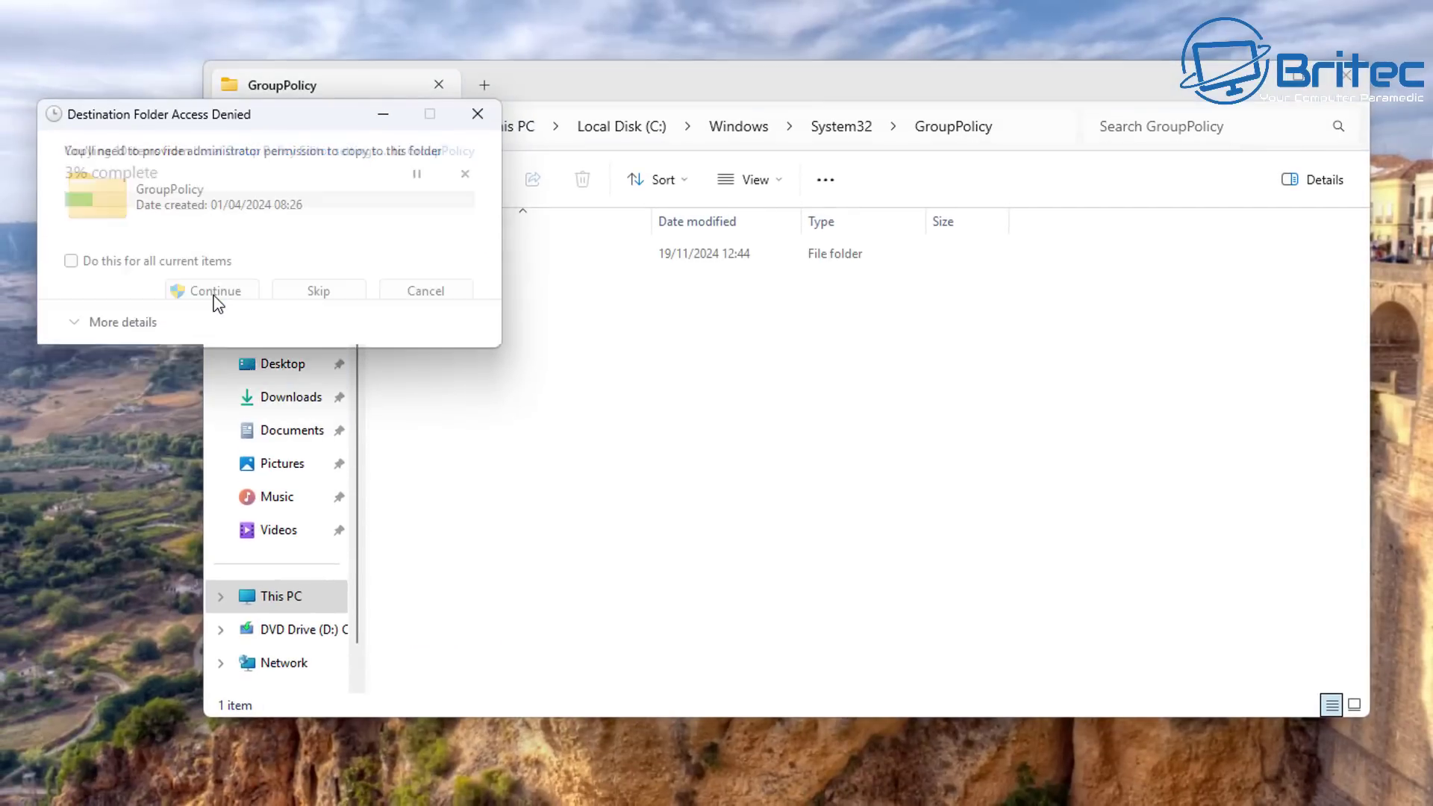
pyautogui.click(217, 296)
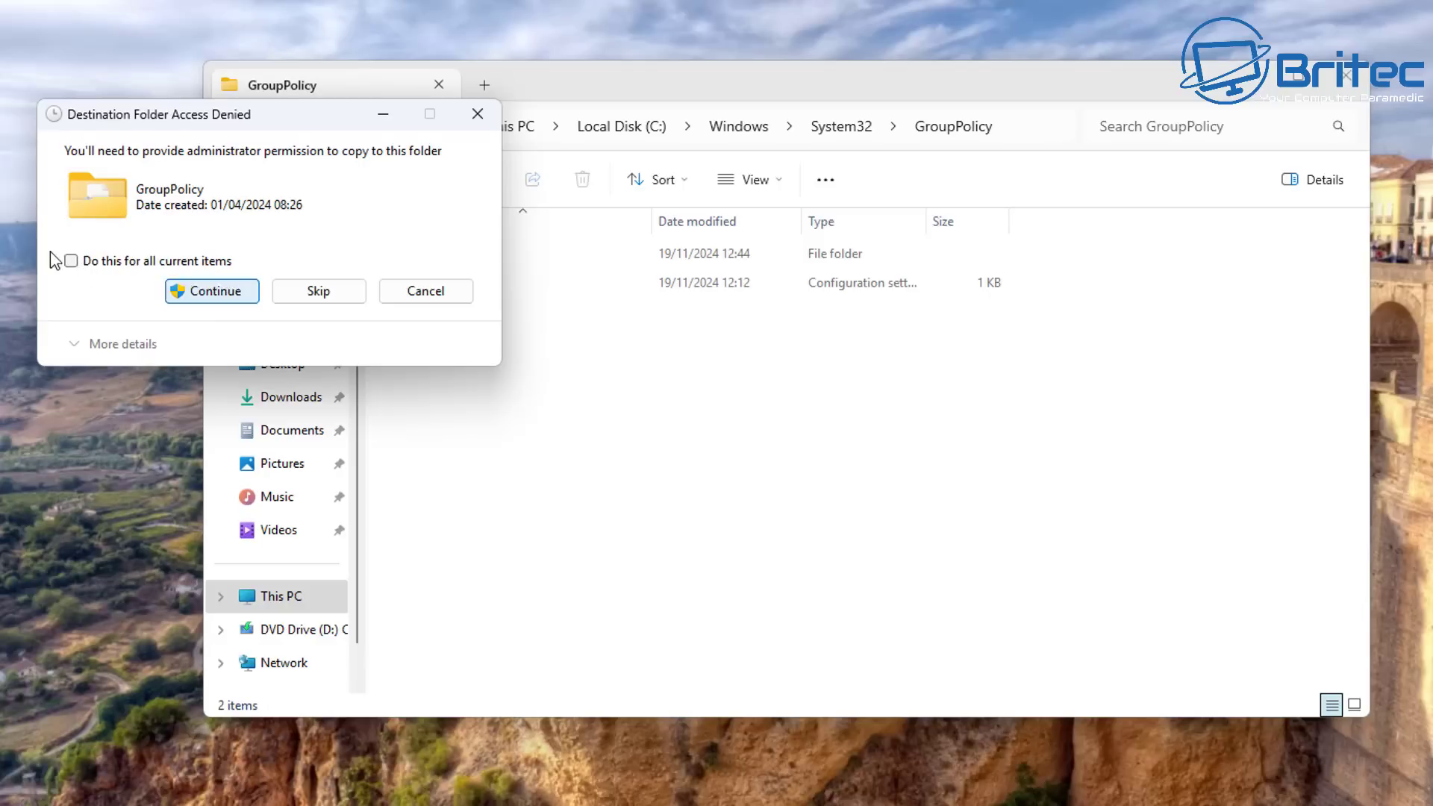
pyautogui.click(70, 261)
pyautogui.click(209, 298)
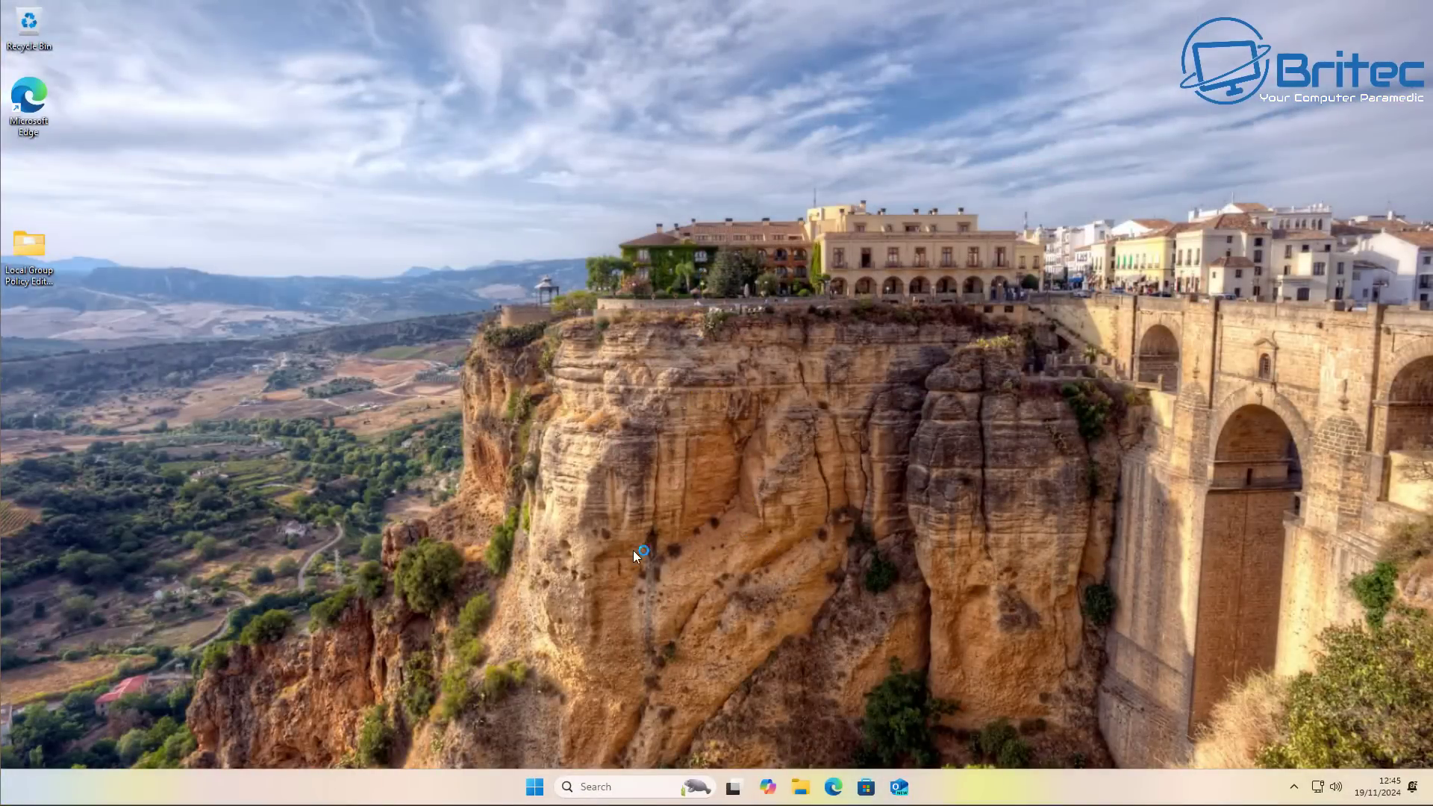
# - Open Settings at Privacy & security and review the Location settings
pyautogui.click(536, 786)
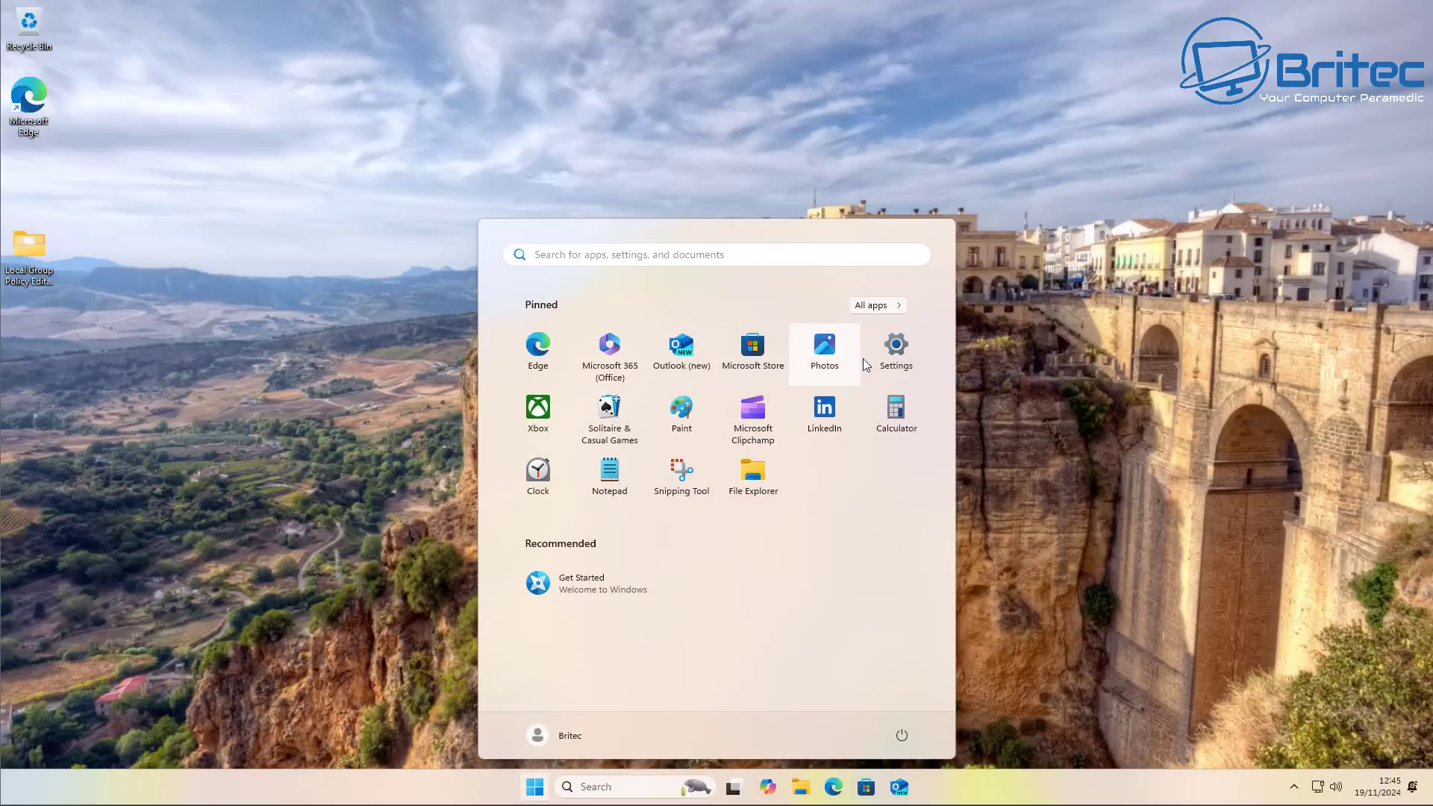
pyautogui.click(887, 351)
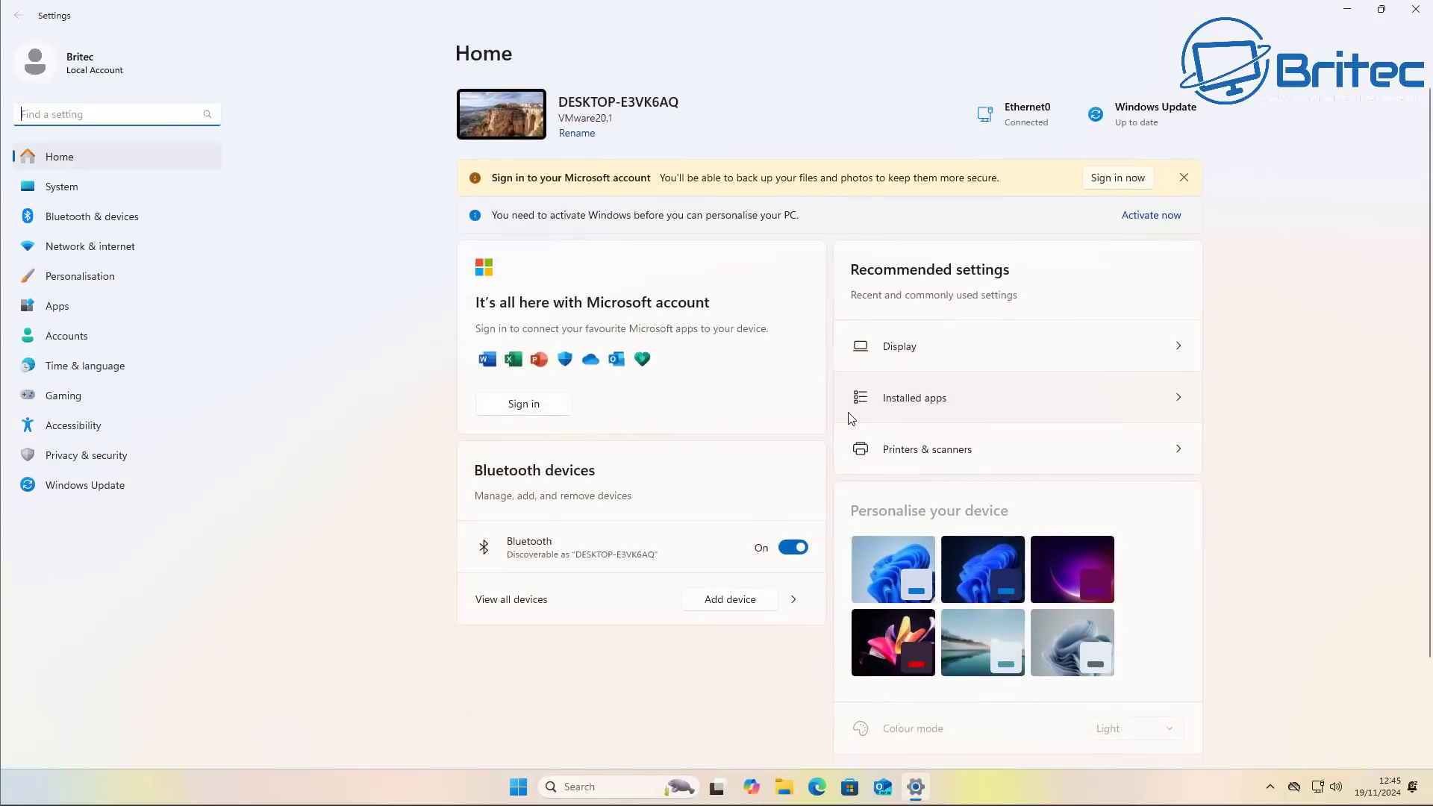
pyautogui.click(89, 456)
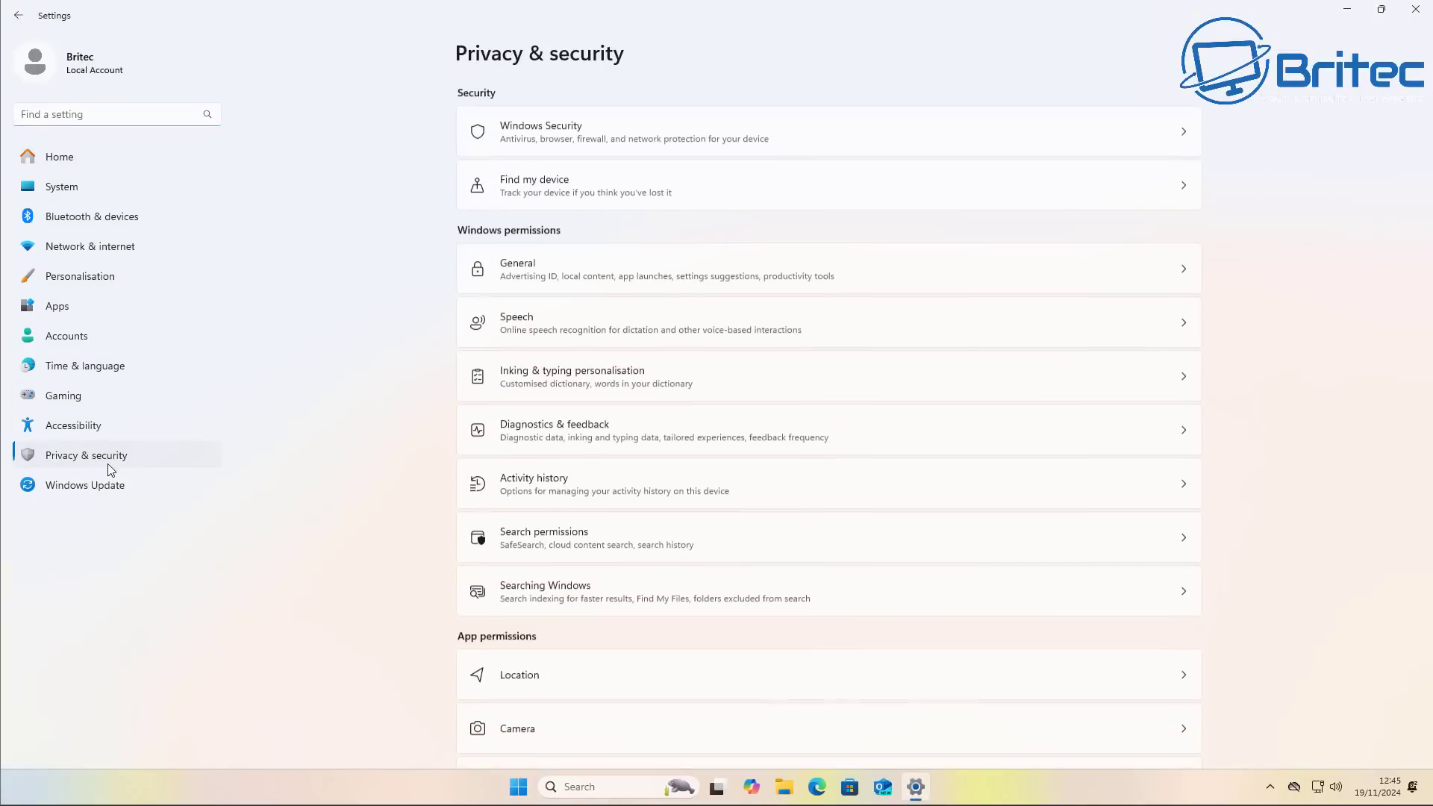
pyautogui.scroll(-4, 831, 608)
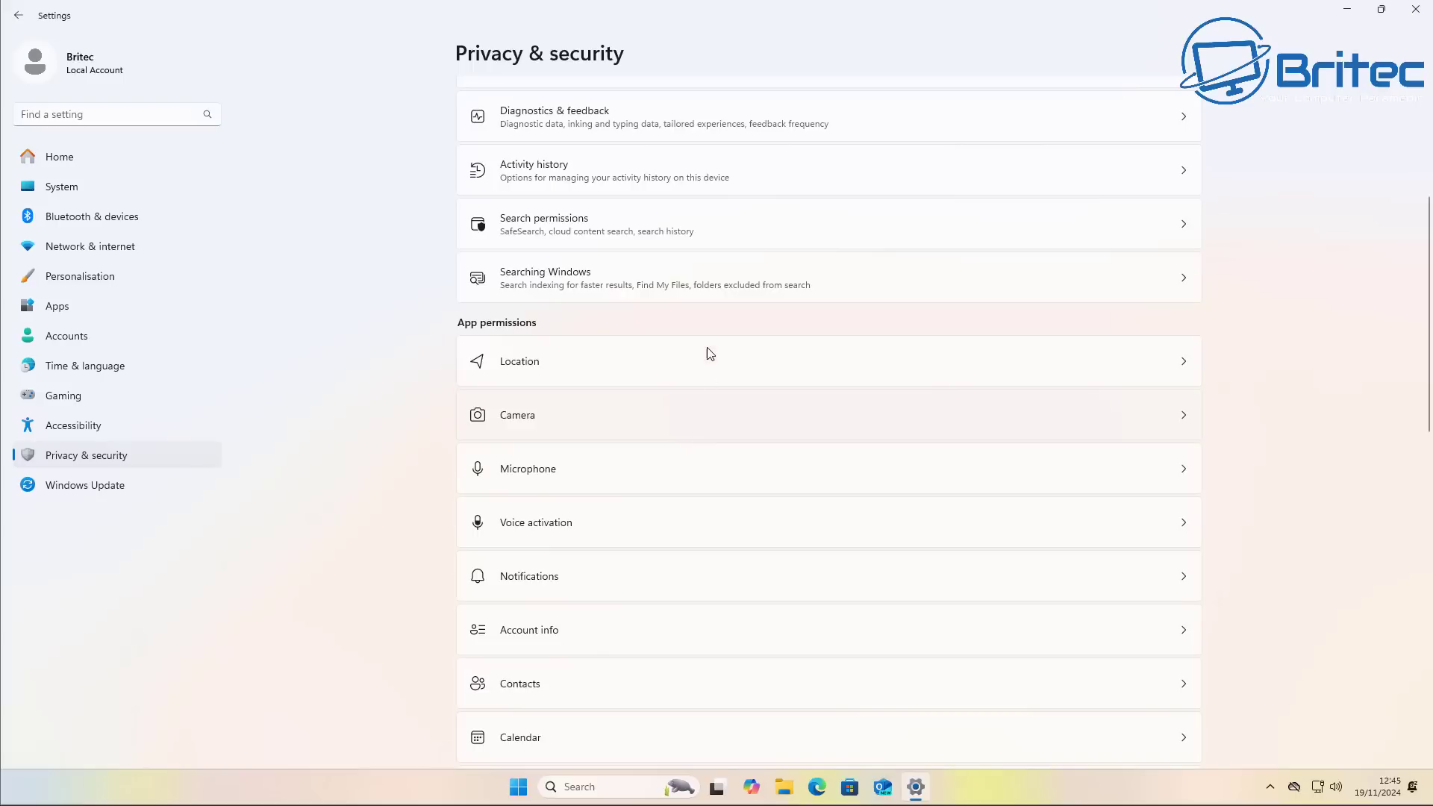
pyautogui.click(710, 353)
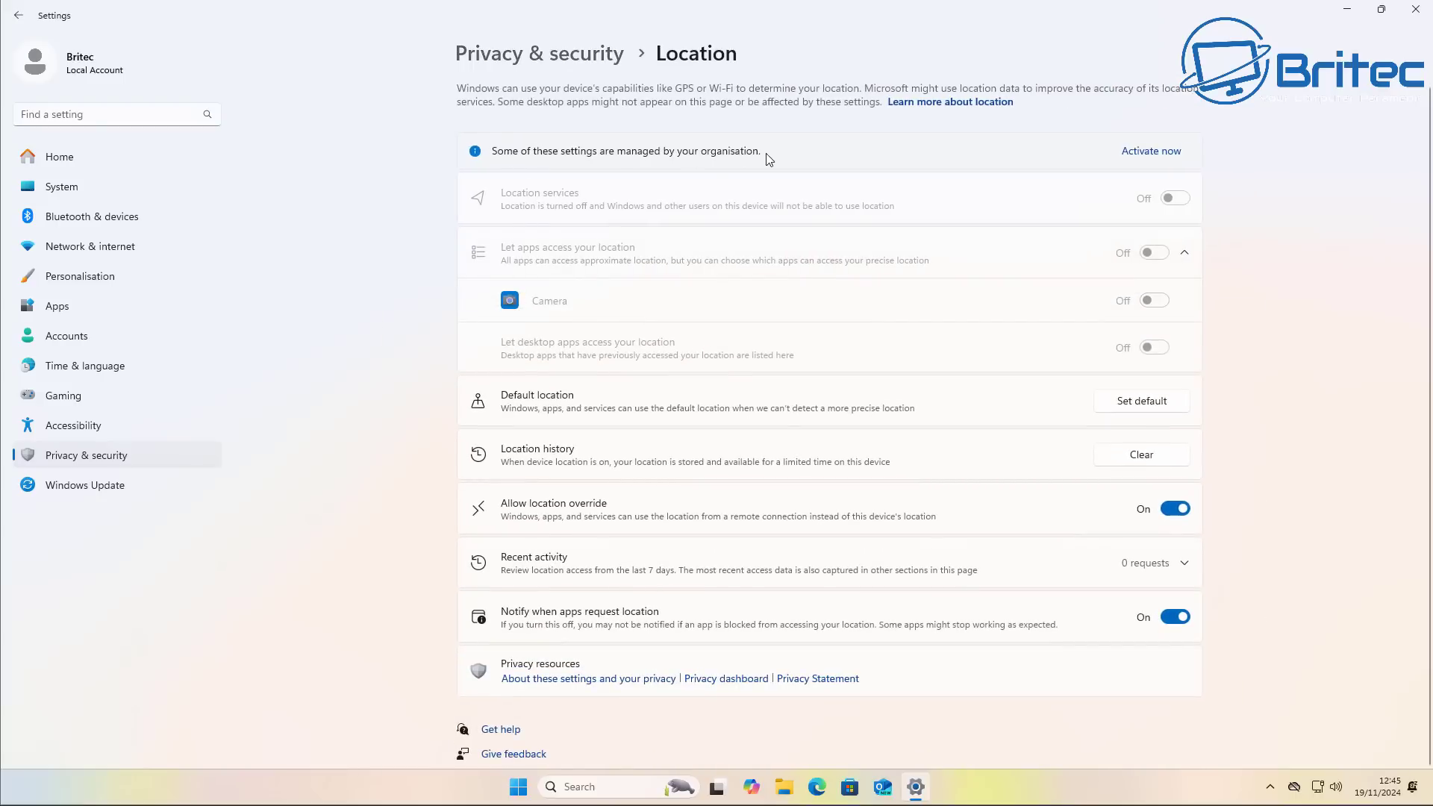
pyautogui.click(18, 15)
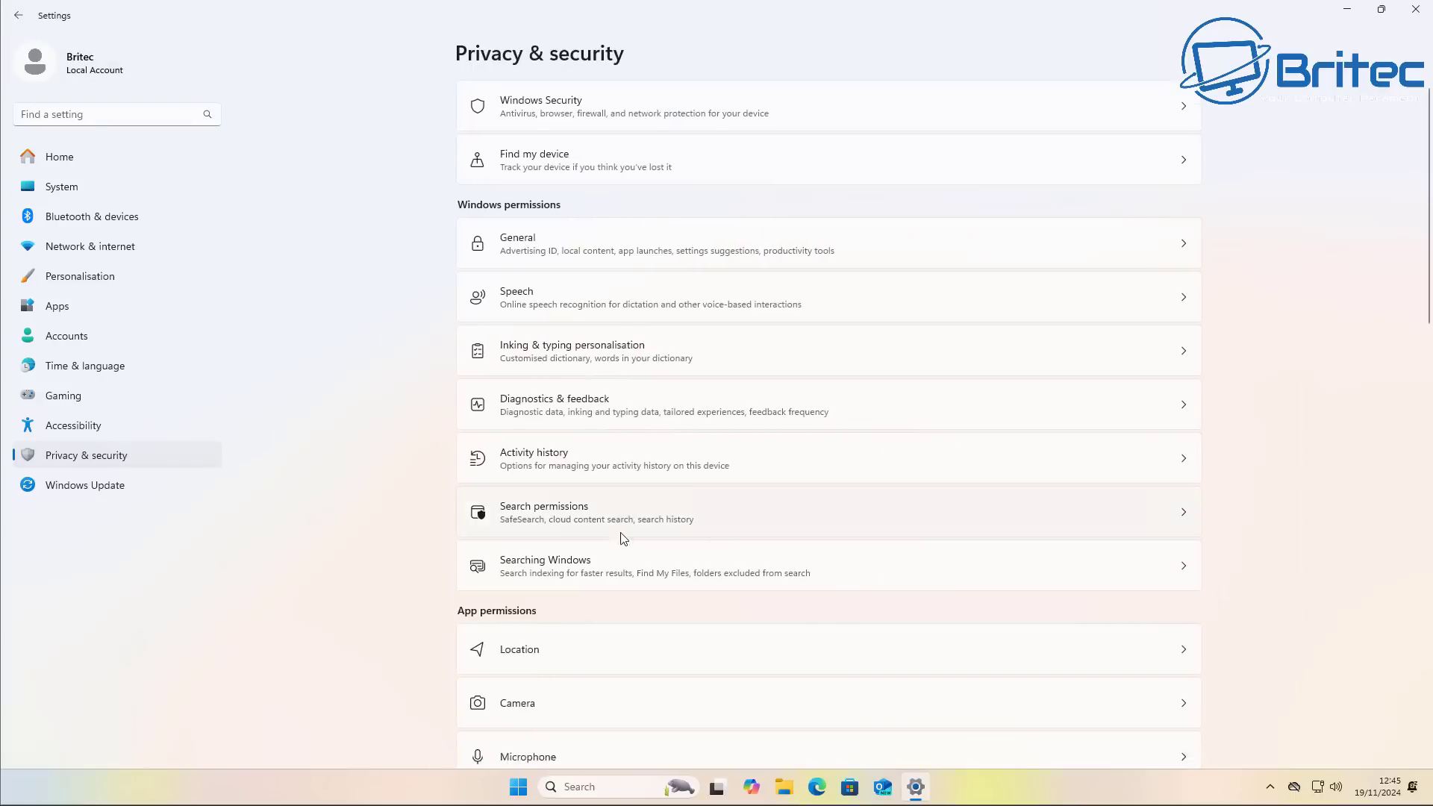
# - Review the Calendar privacy settings
pyautogui.scroll(-3, 625, 543)
pyautogui.scroll(-2, 626, 548)
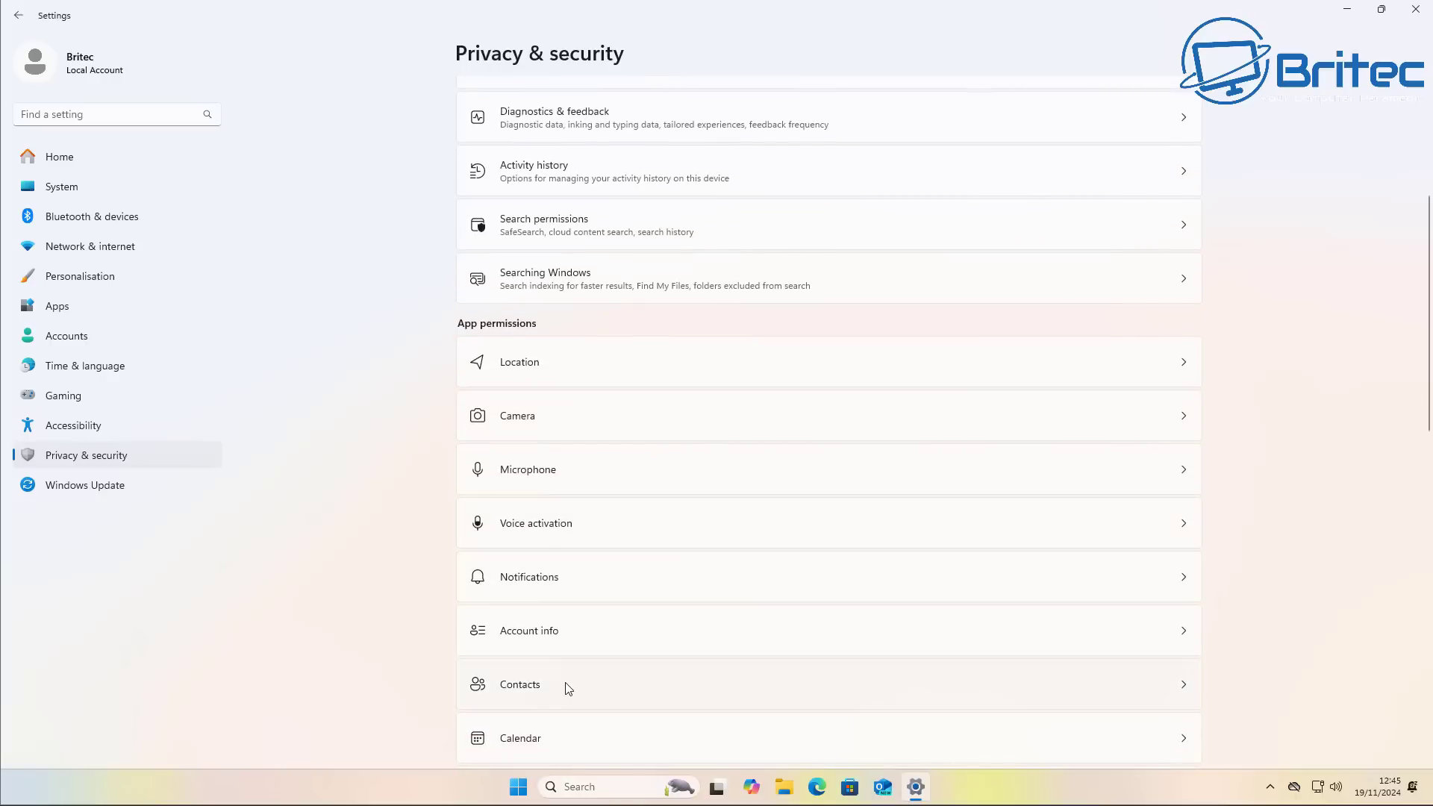
pyautogui.click(577, 738)
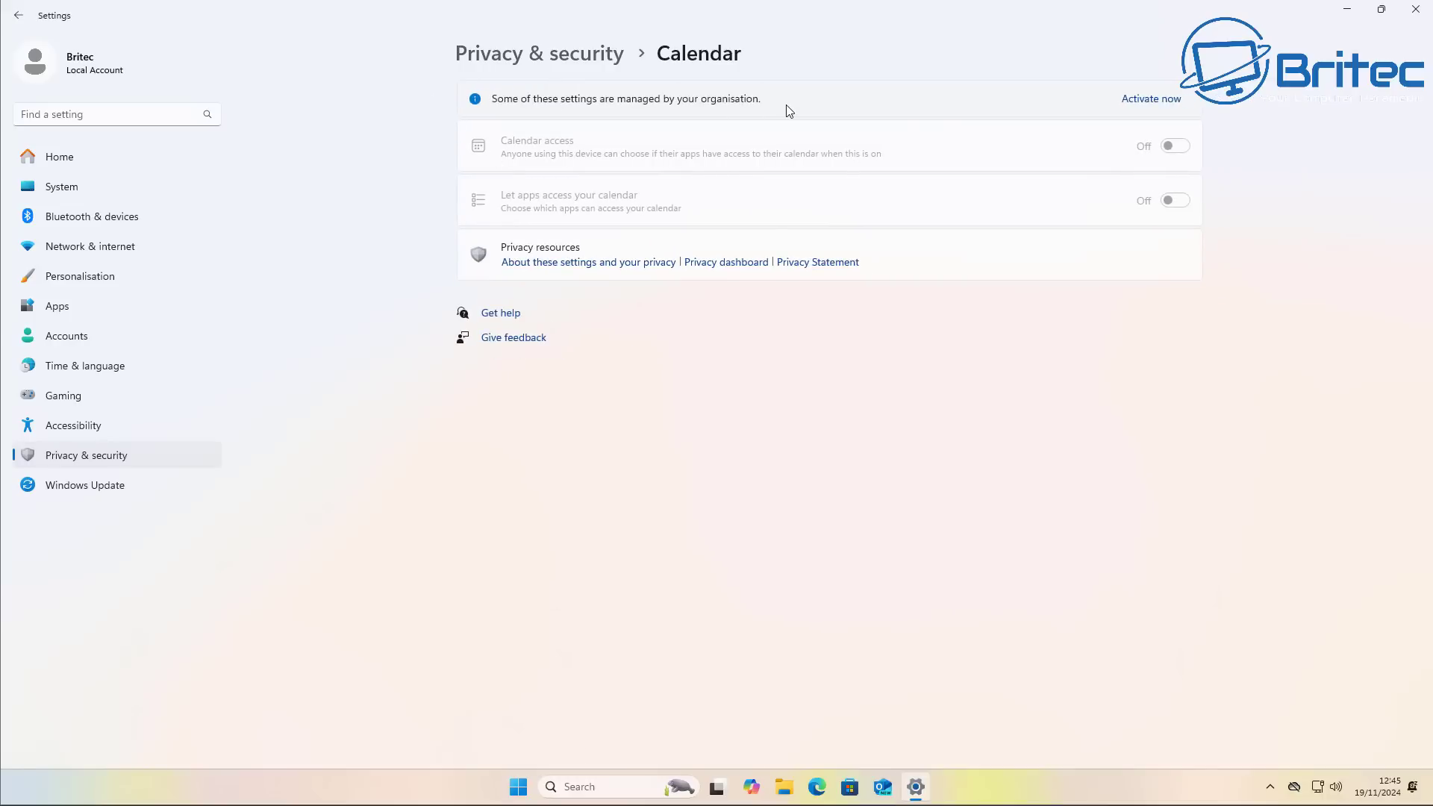
pyautogui.click(16, 15)
pyautogui.scroll(-10, 717, 496)
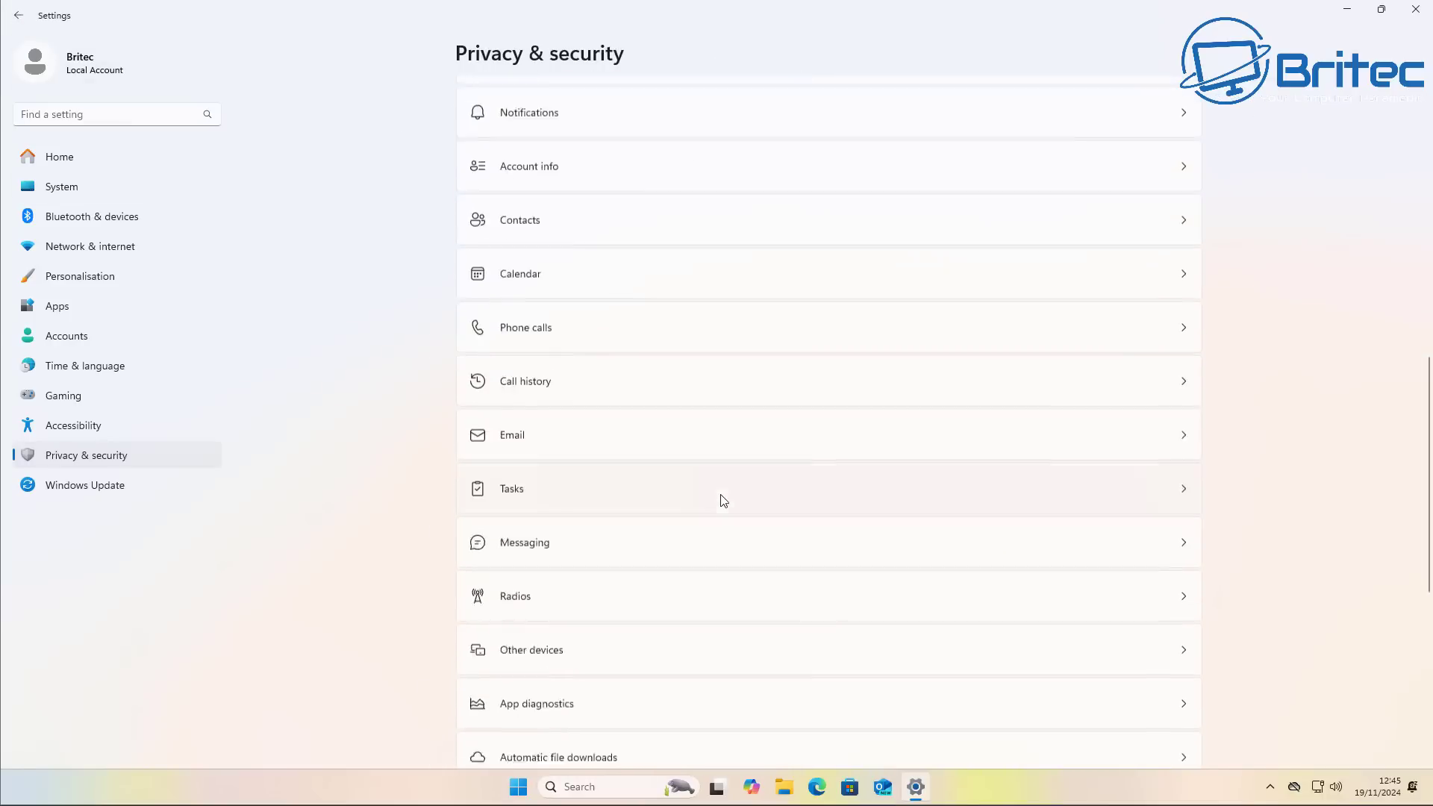
pyautogui.scroll(10, 926, 580)
# - Confirm Activity history and online speech recognition are Off
pyautogui.click(686, 497)
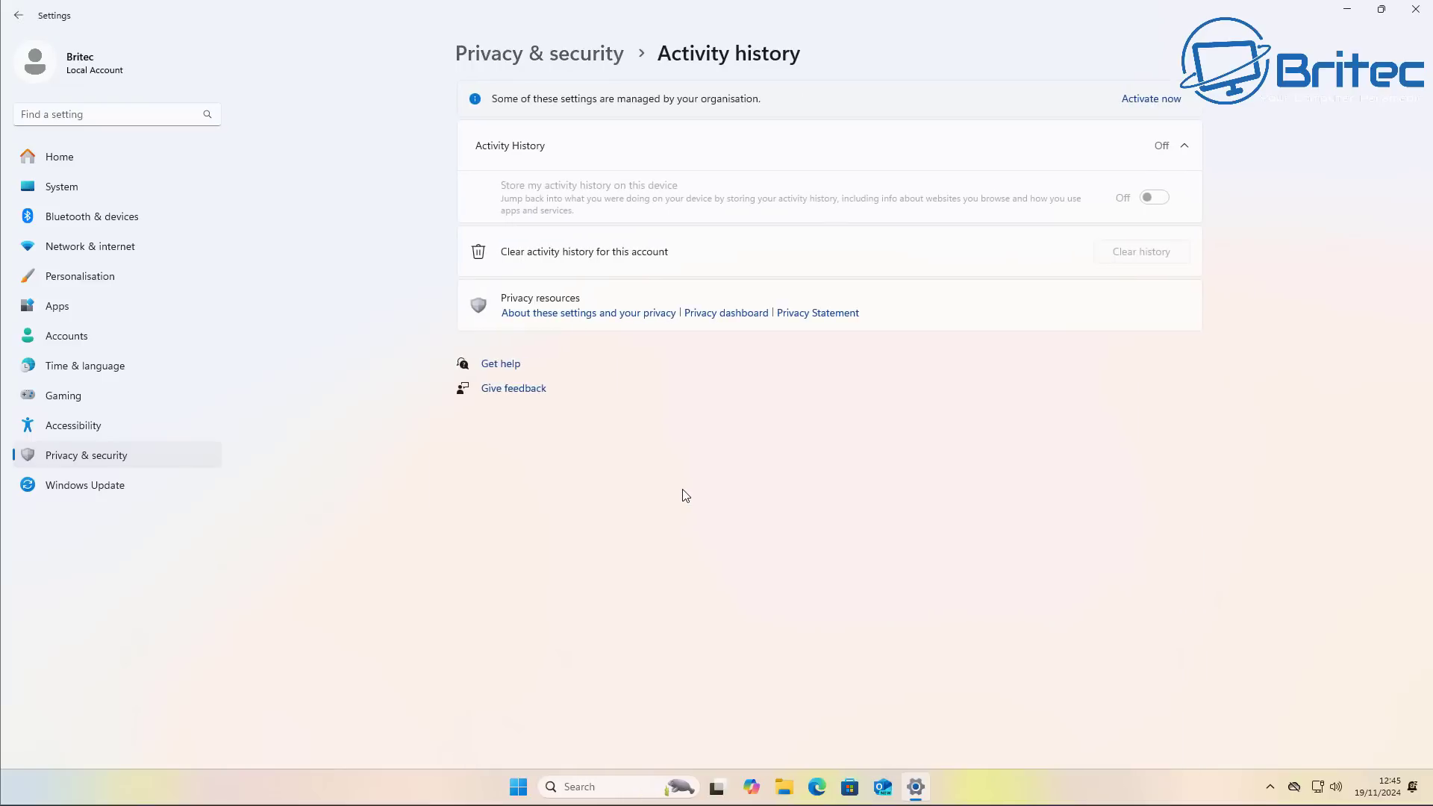
pyautogui.click(16, 14)
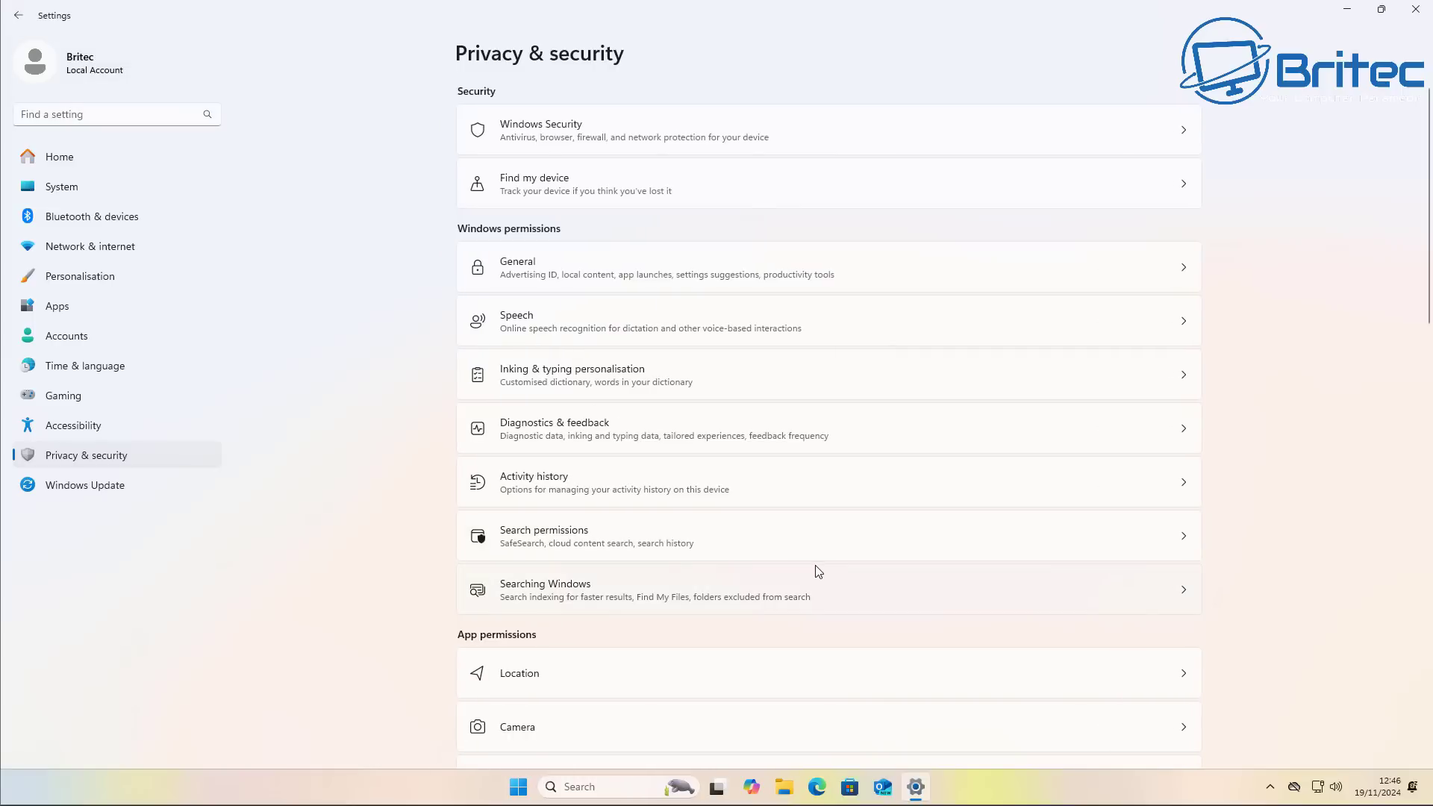
pyautogui.click(757, 323)
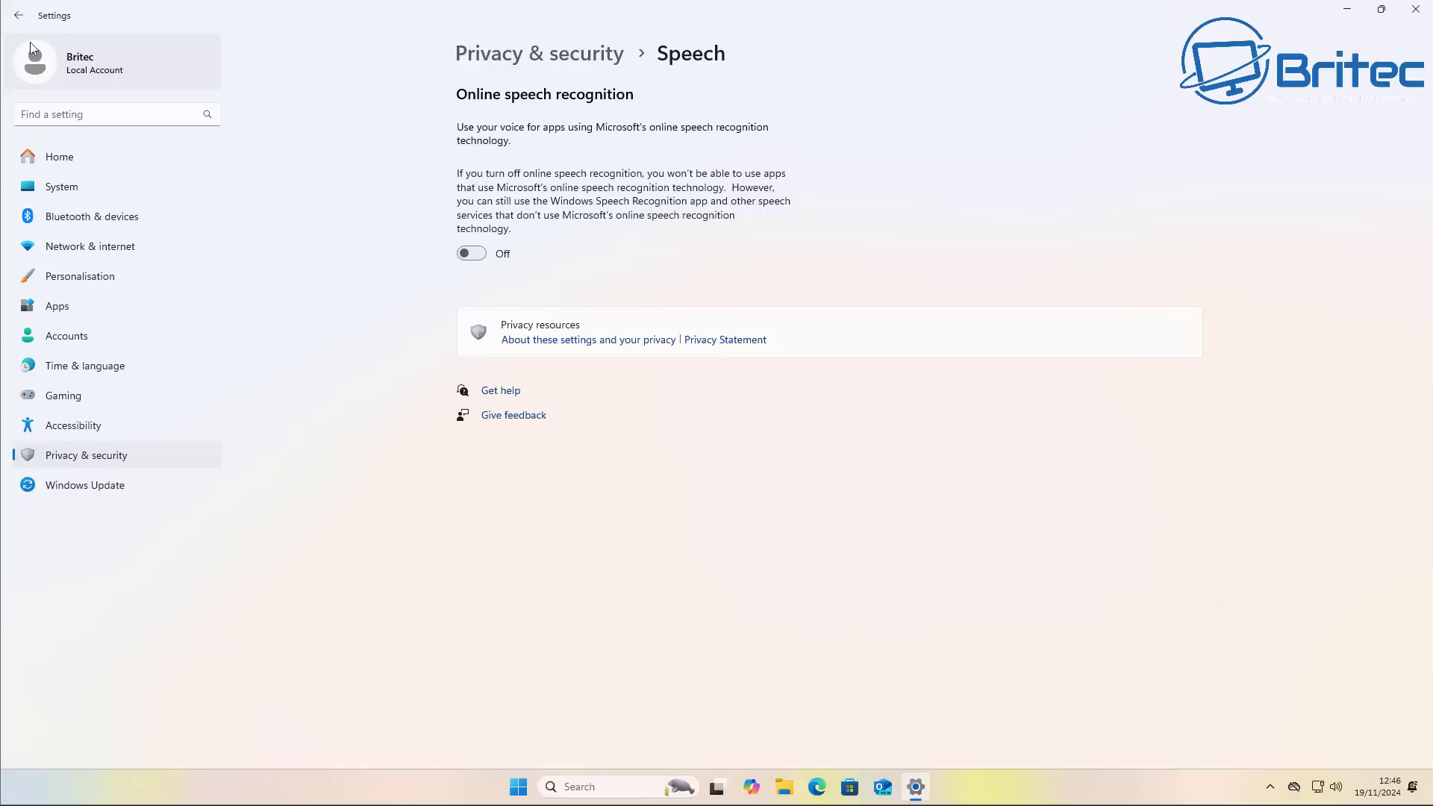
pyautogui.click(17, 15)
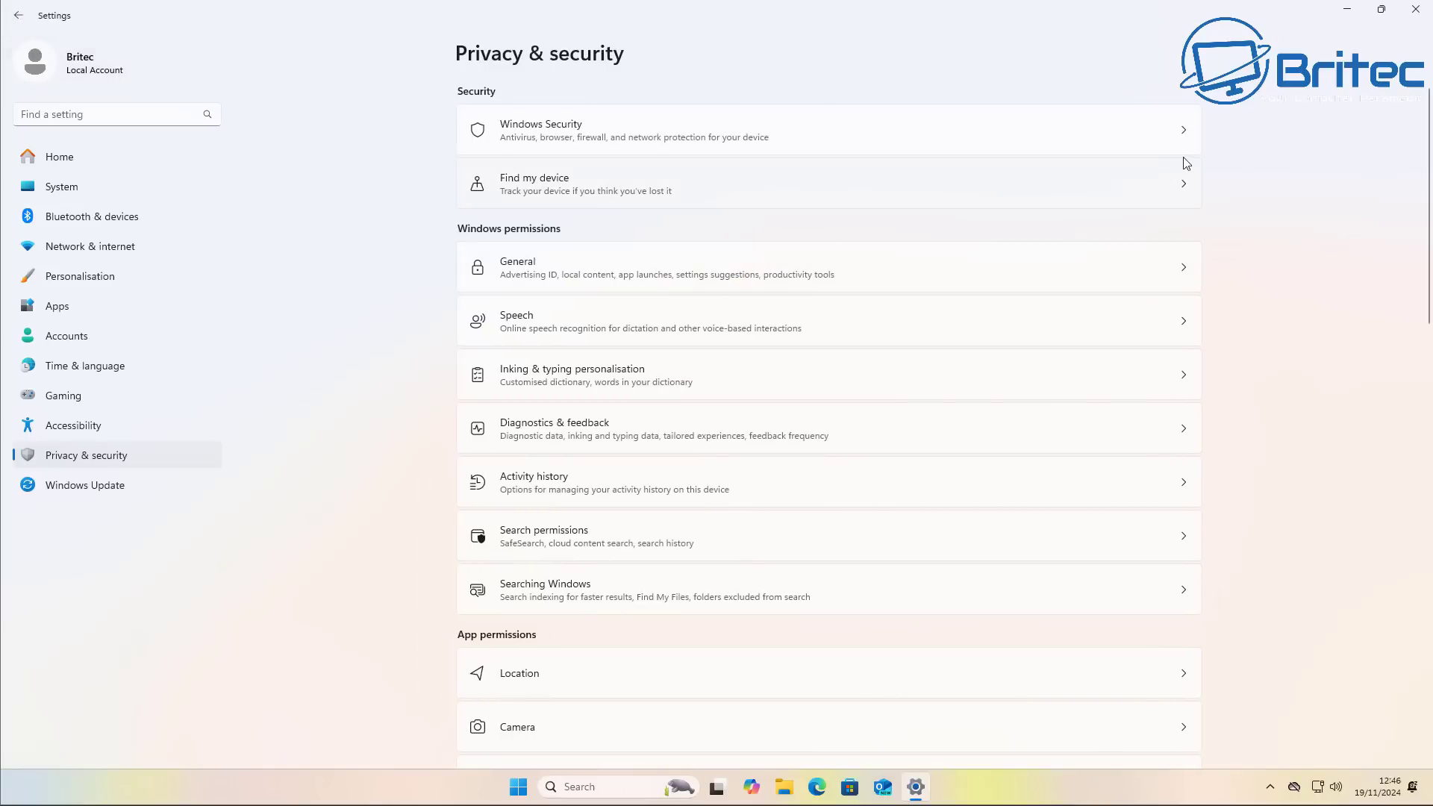
# - Under System, check Projecting to this PC and Nearby sharing (Off), then close Settings
pyautogui.click(53, 187)
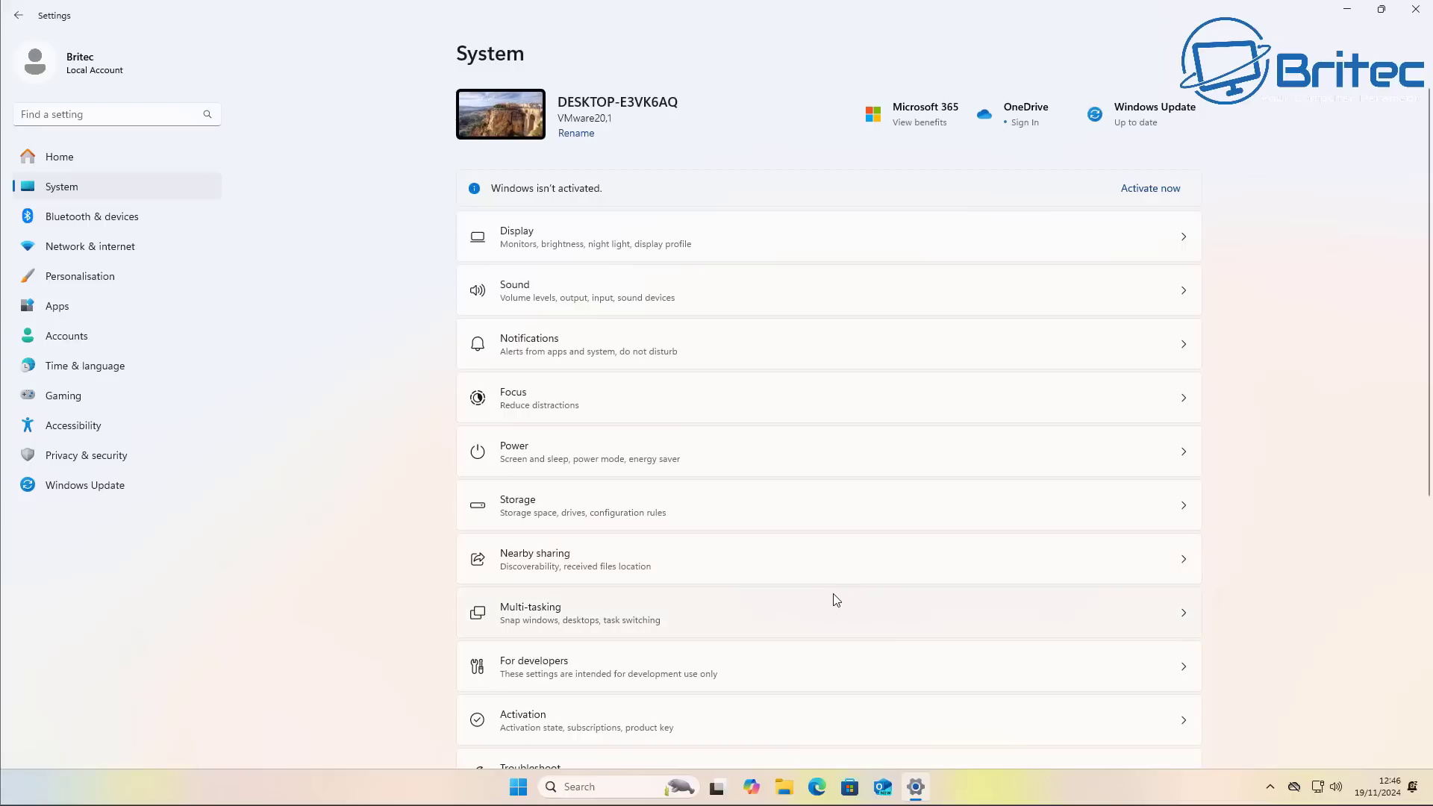
pyautogui.scroll(-1, 836, 600)
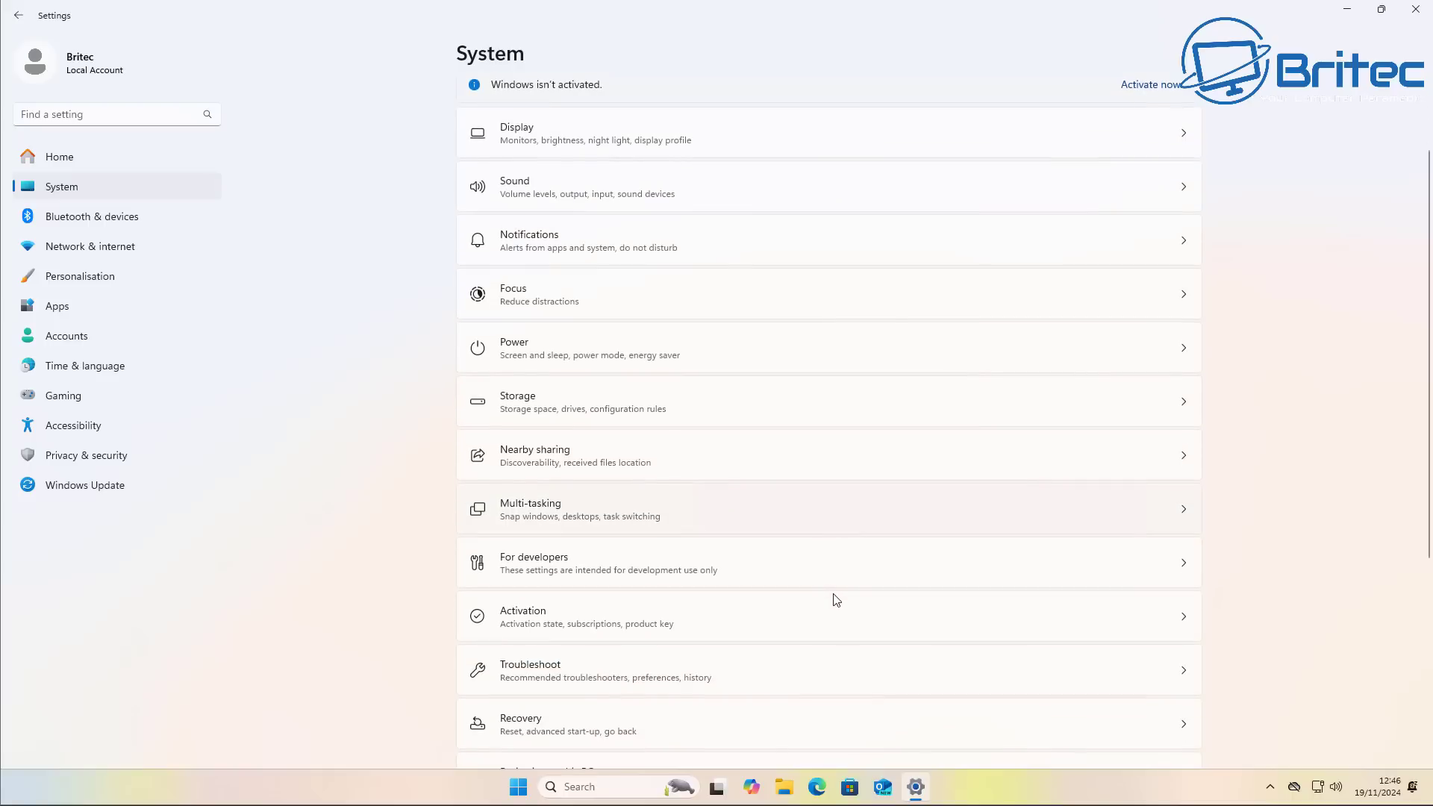
pyautogui.scroll(-1, 836, 600)
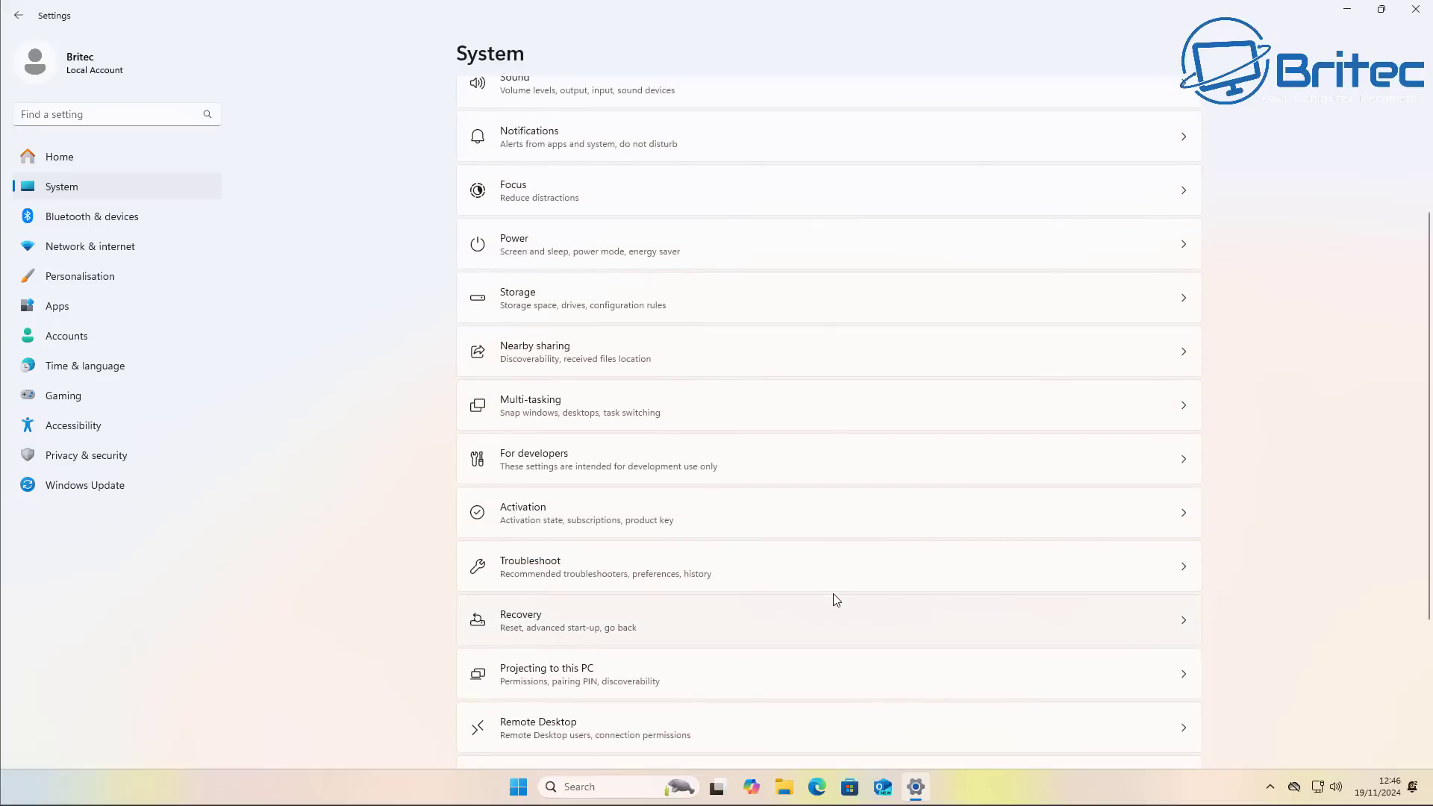
pyautogui.scroll(-2, 832, 598)
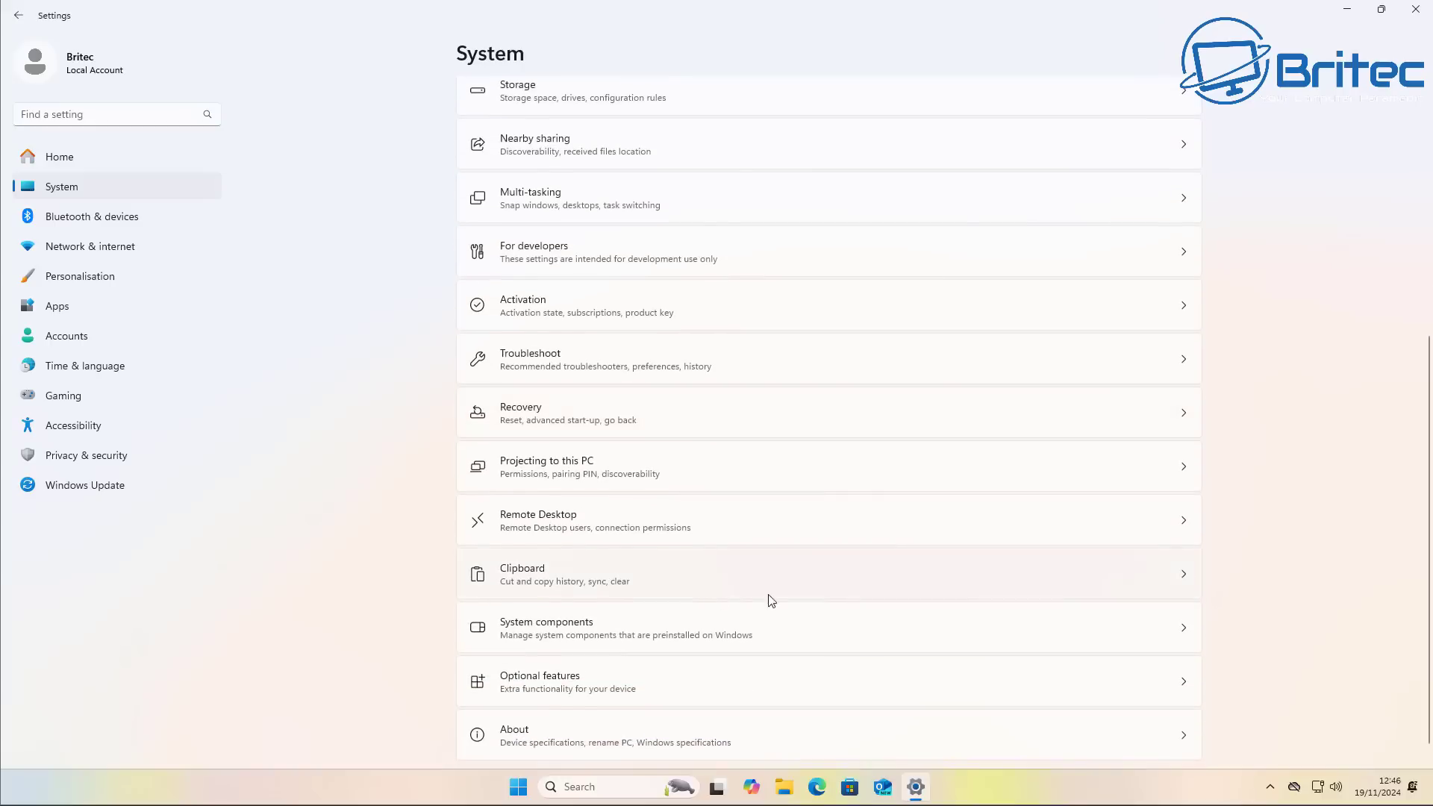
pyautogui.click(617, 456)
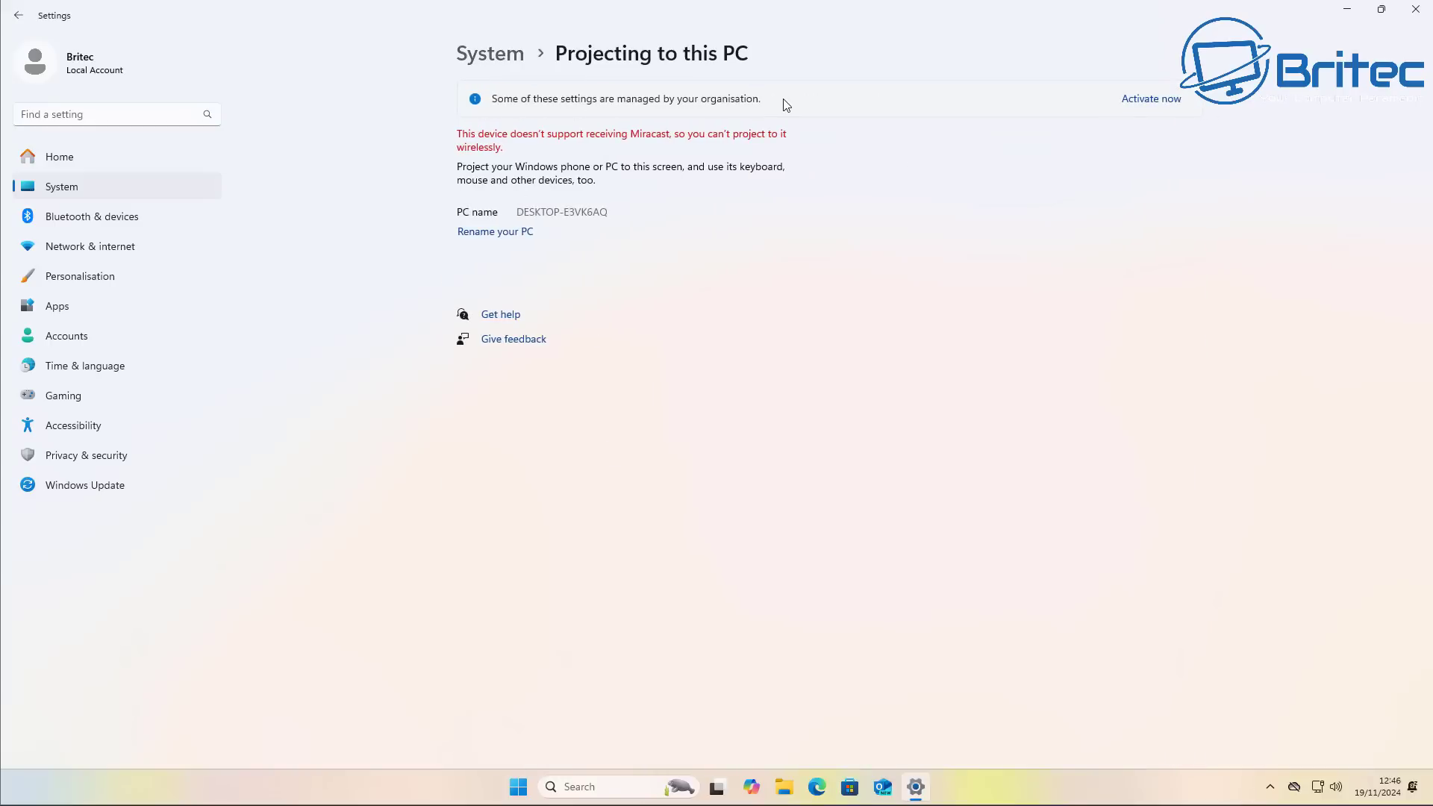
pyautogui.click(18, 23)
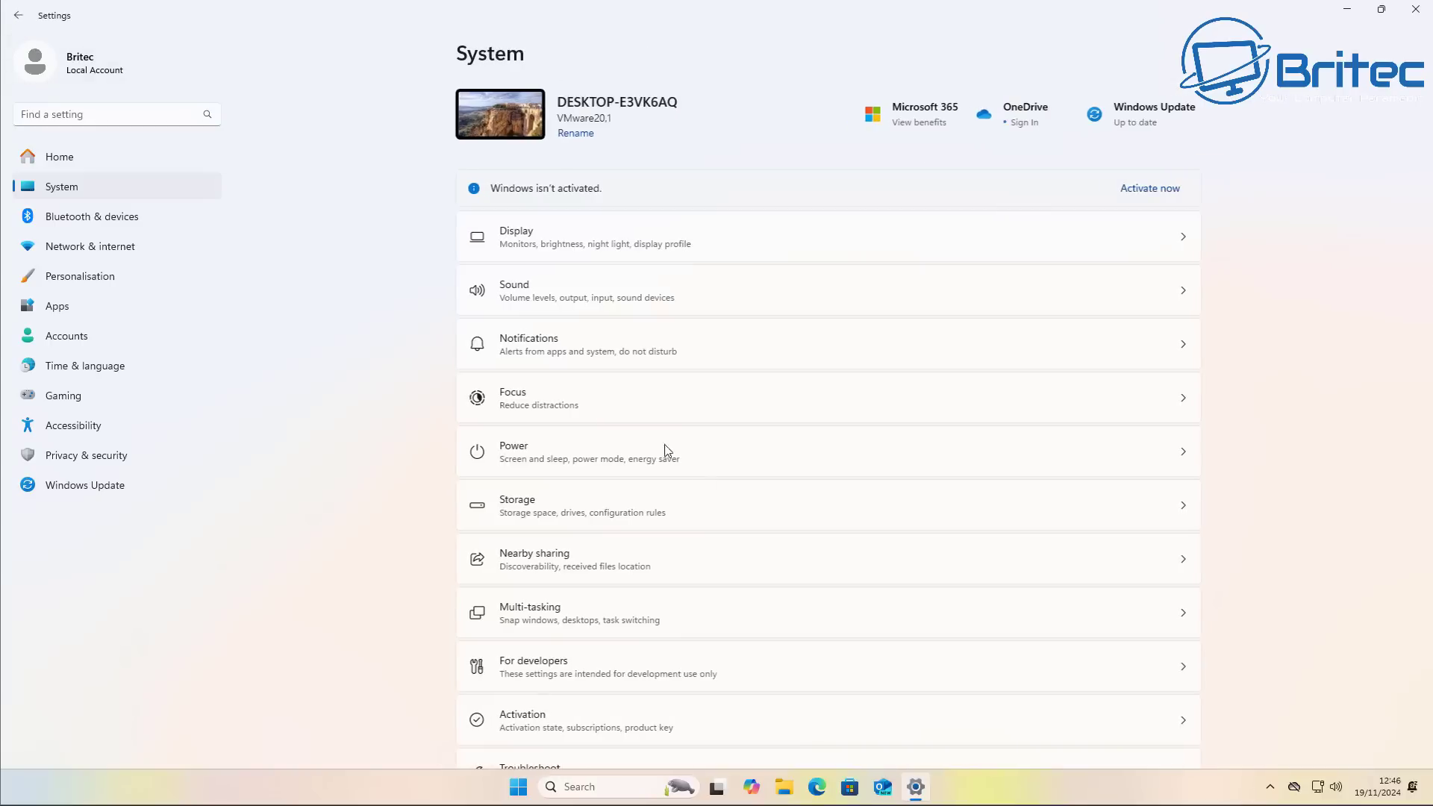
pyautogui.click(690, 563)
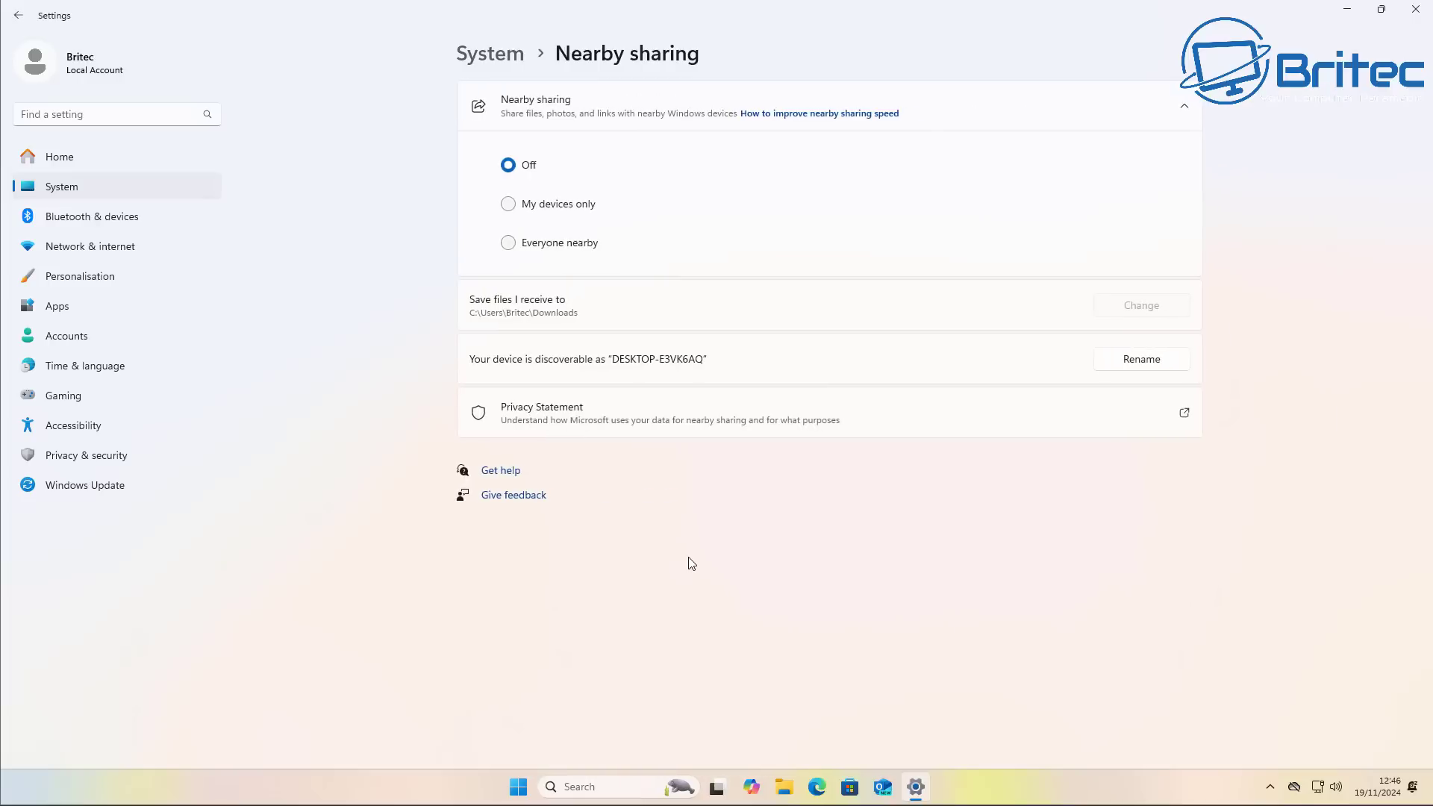
pyautogui.click(18, 15)
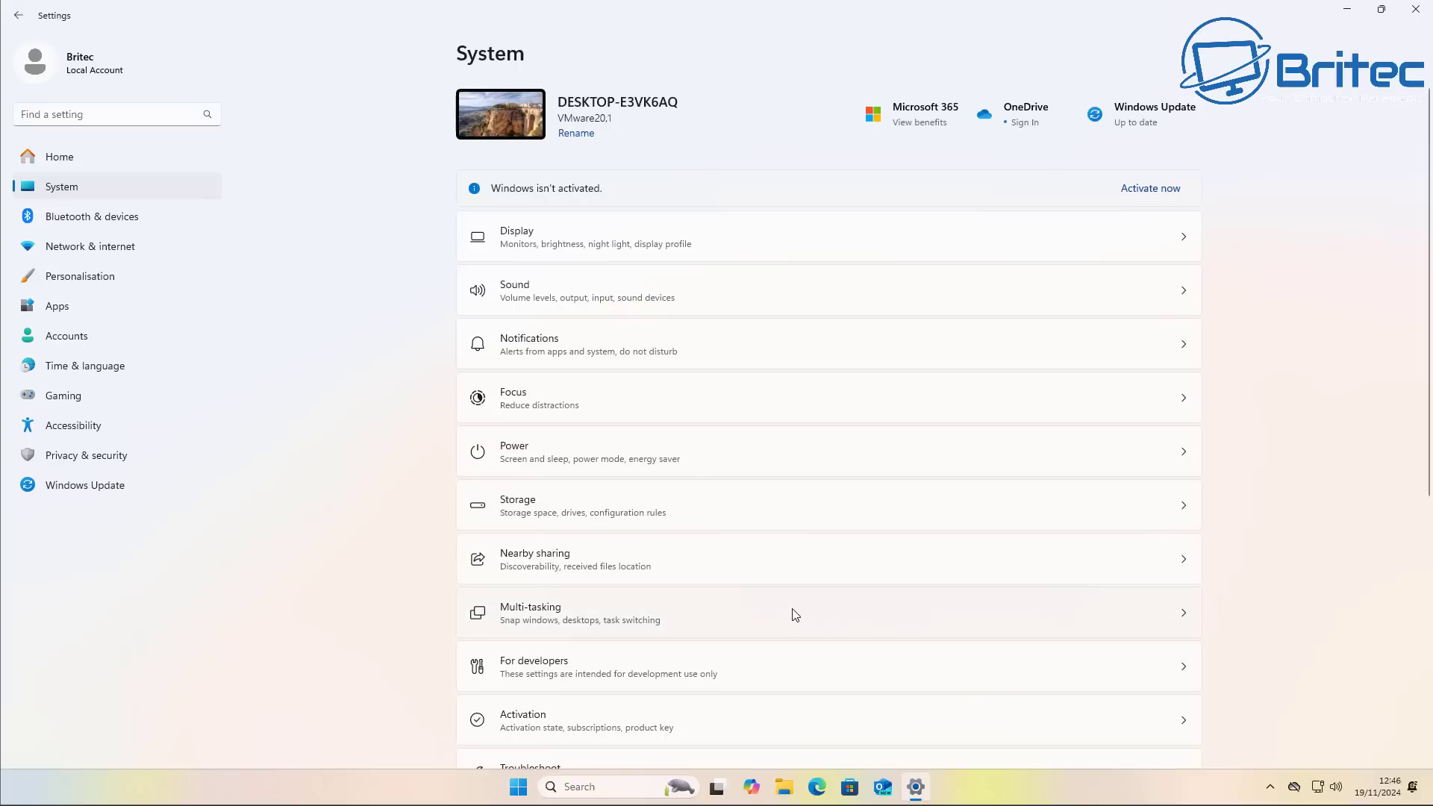
pyautogui.click(1406, 12)
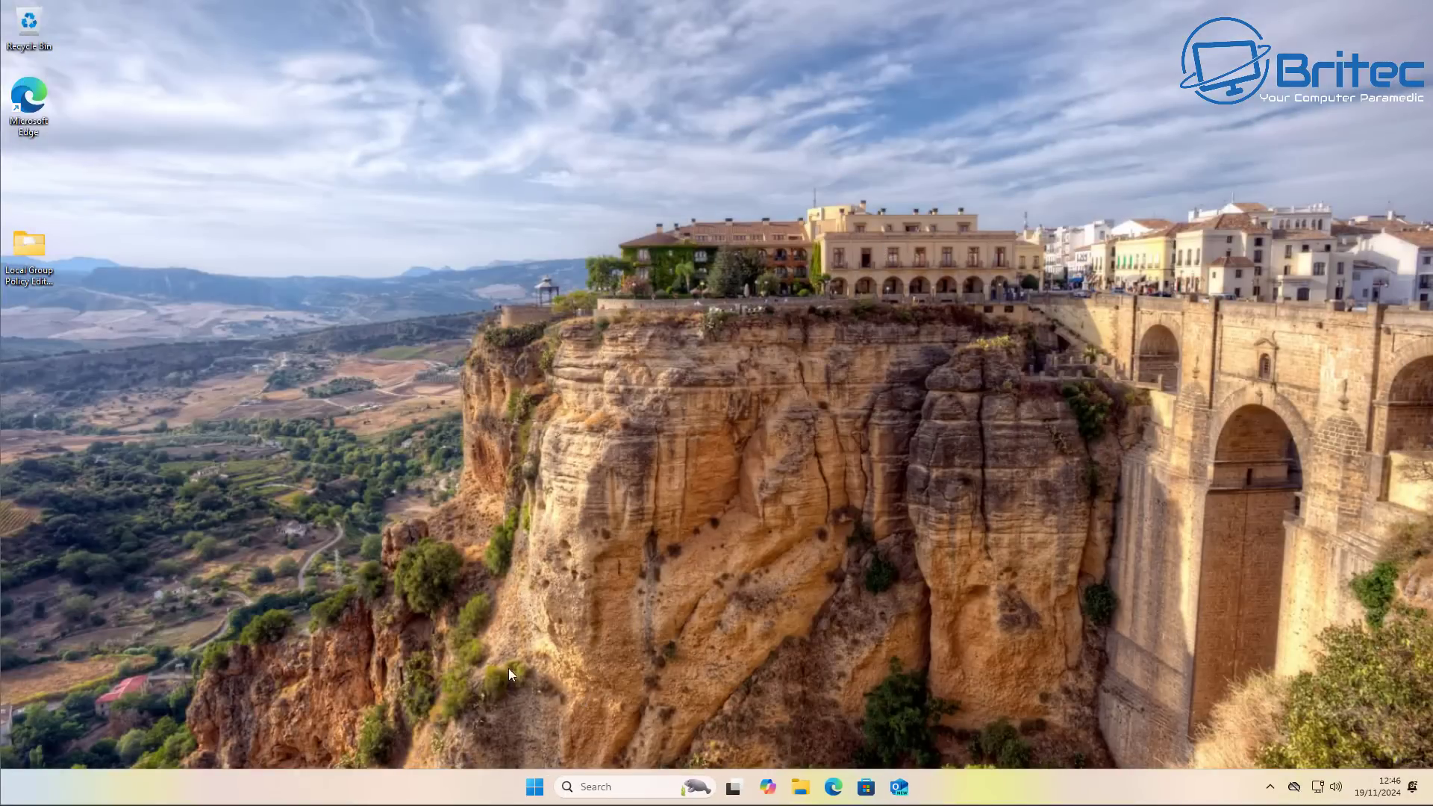
# - Launch the Group Policy editor by searching 'gpo' in the Start menu
pyautogui.moveTo(33, 246)
pyautogui.click(535, 785)
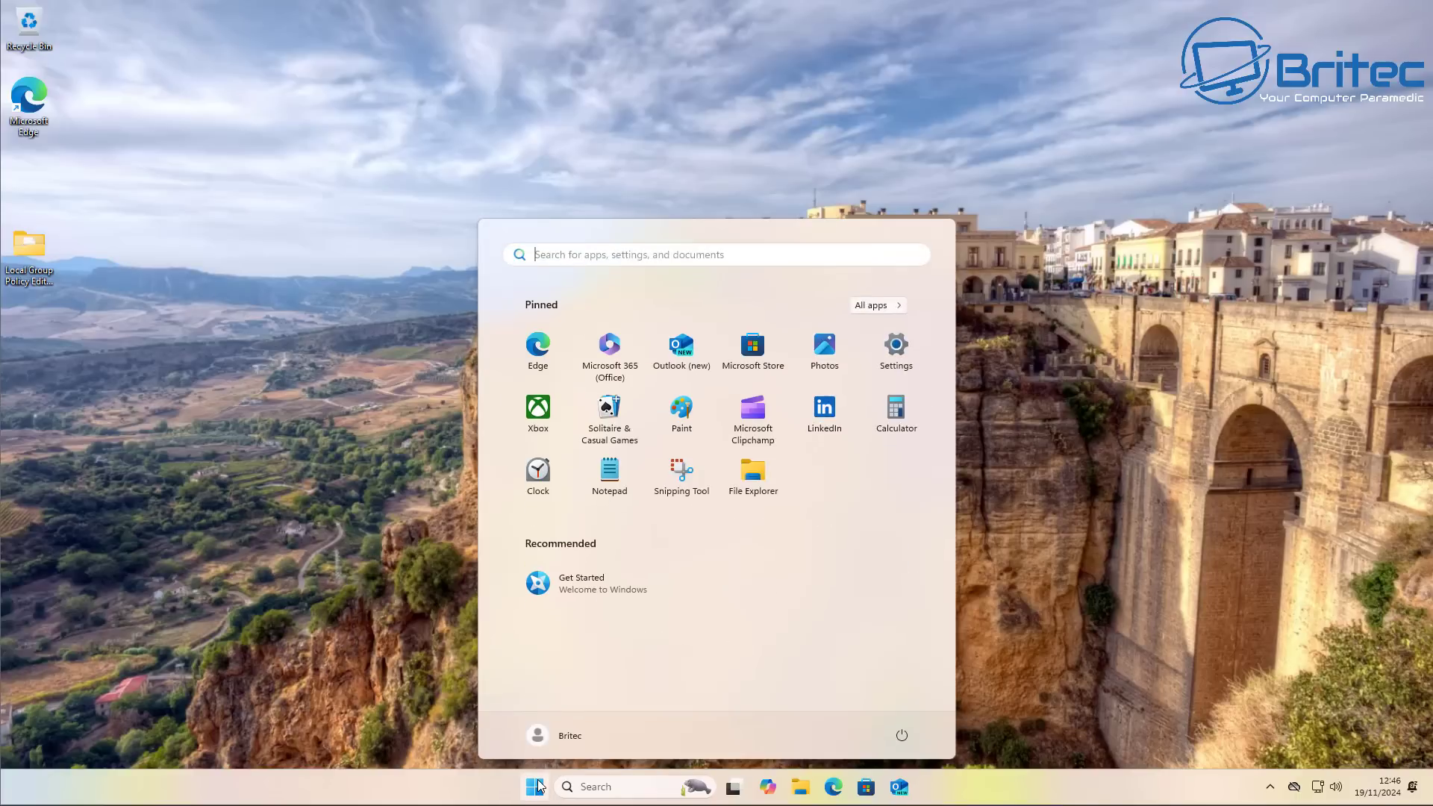
pyautogui.write('gpo')
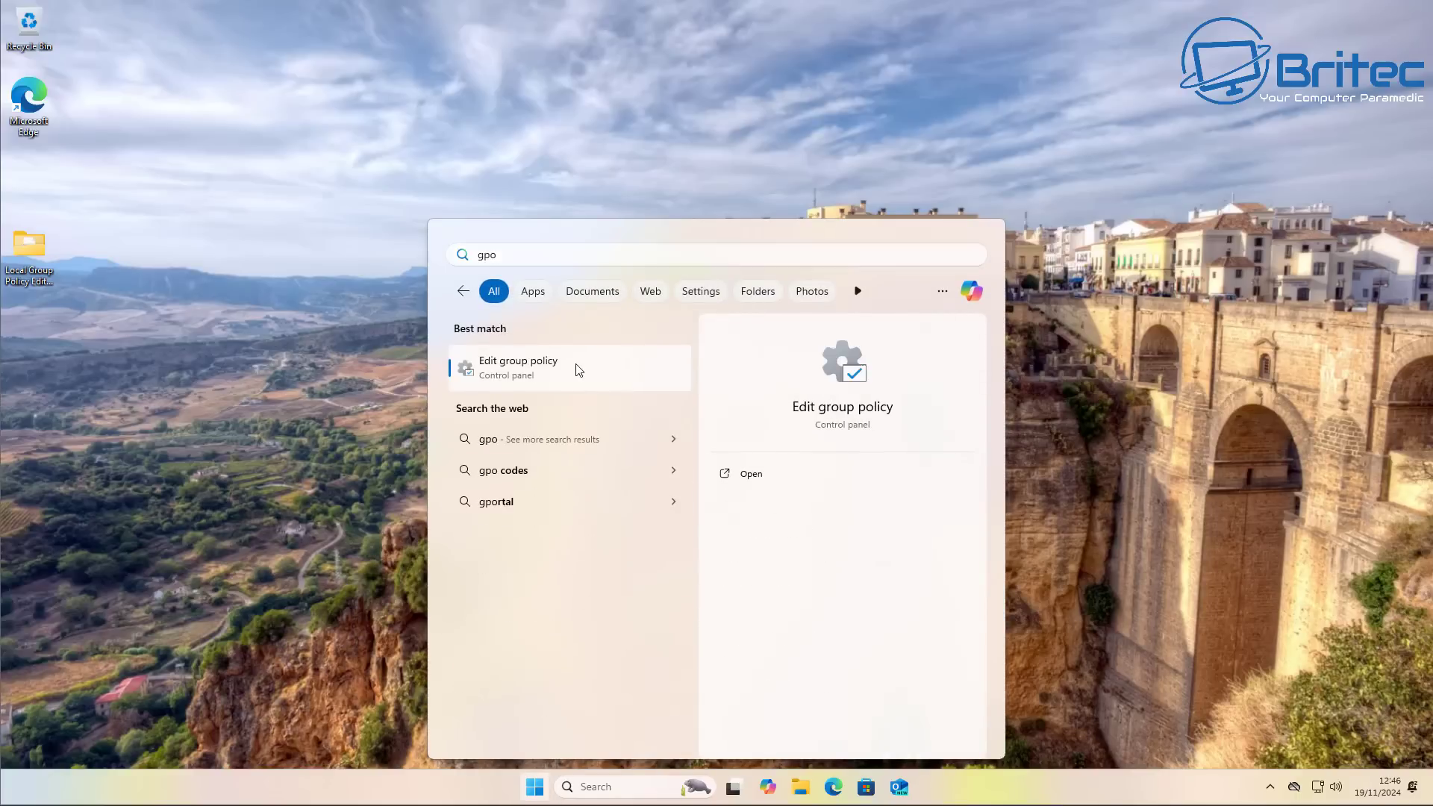
pyautogui.click(576, 368)
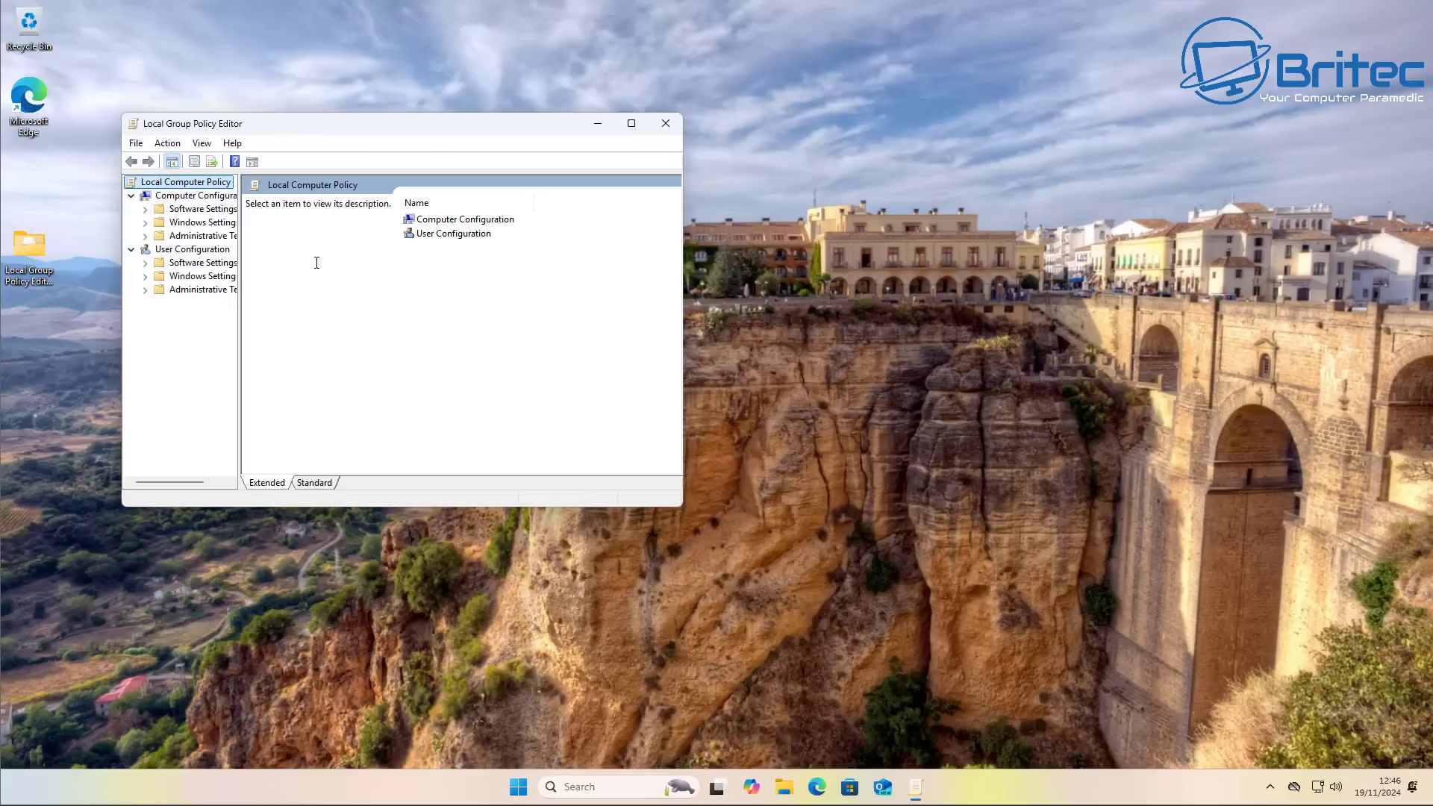
# - Enlarge the editor and expand Administrative Templates to Windows Components
pyautogui.moveTo(239, 309); pyautogui.dragTo(288, 305)
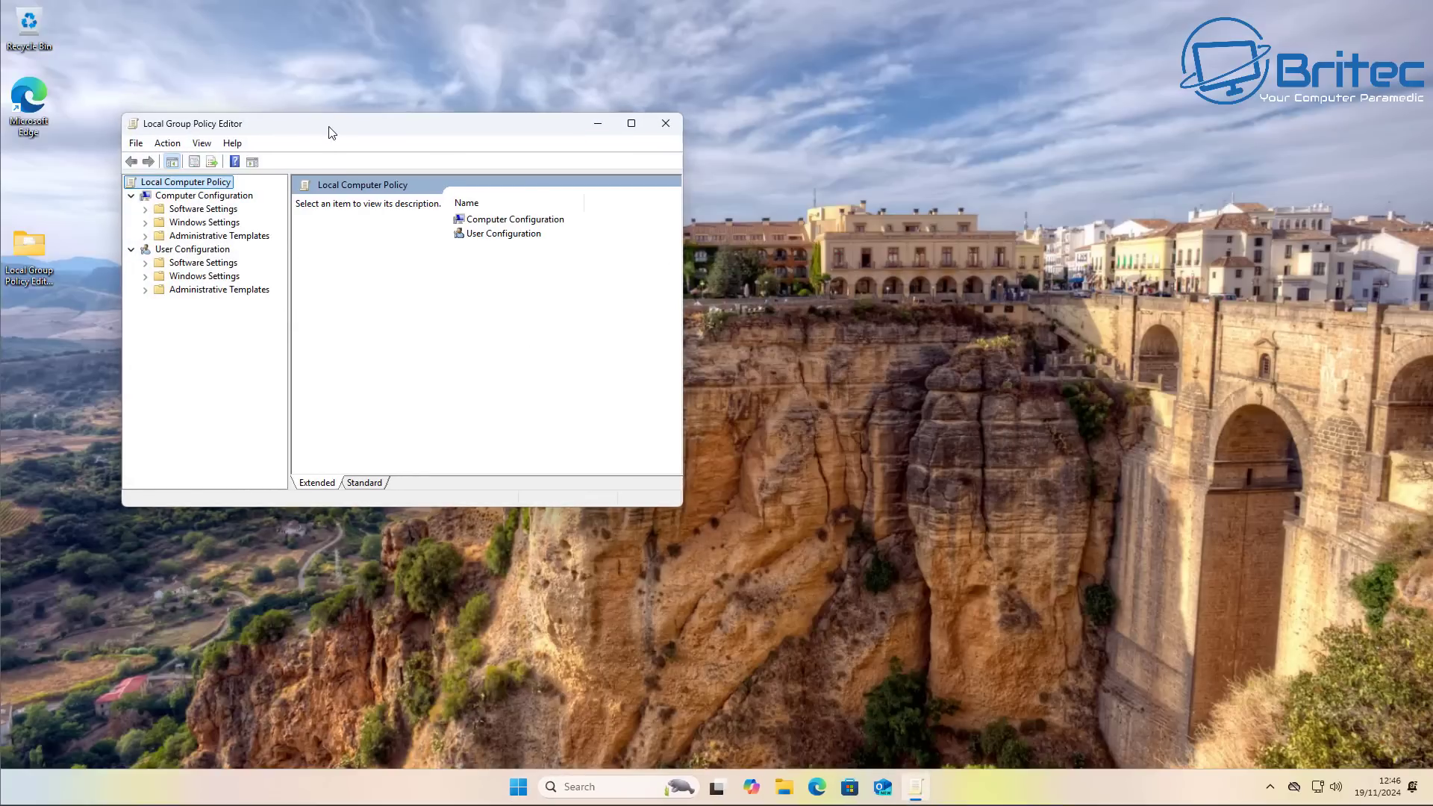
pyautogui.moveTo(332, 133); pyautogui.dragTo(515, 134)
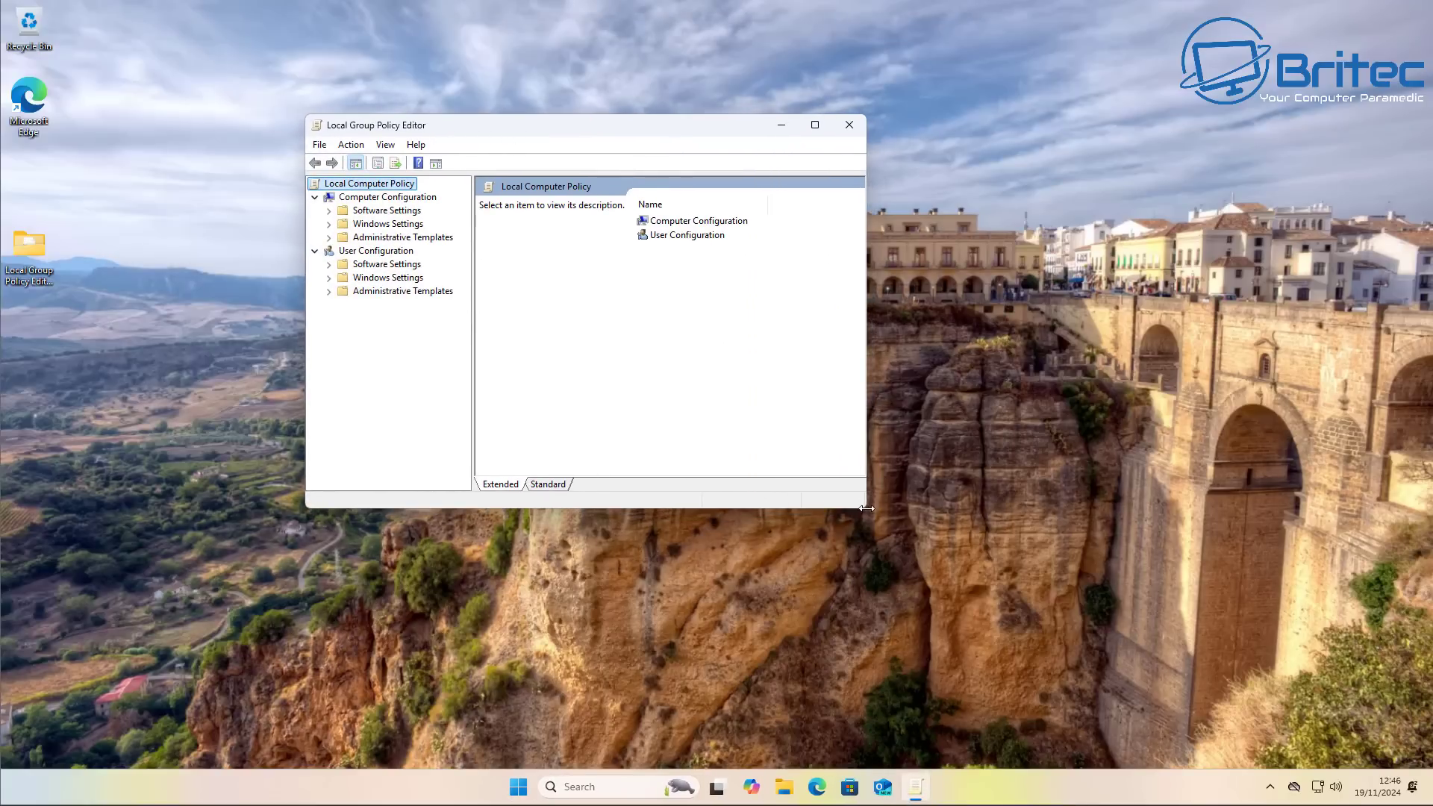
pyautogui.moveTo(862, 512); pyautogui.dragTo(1177, 665)
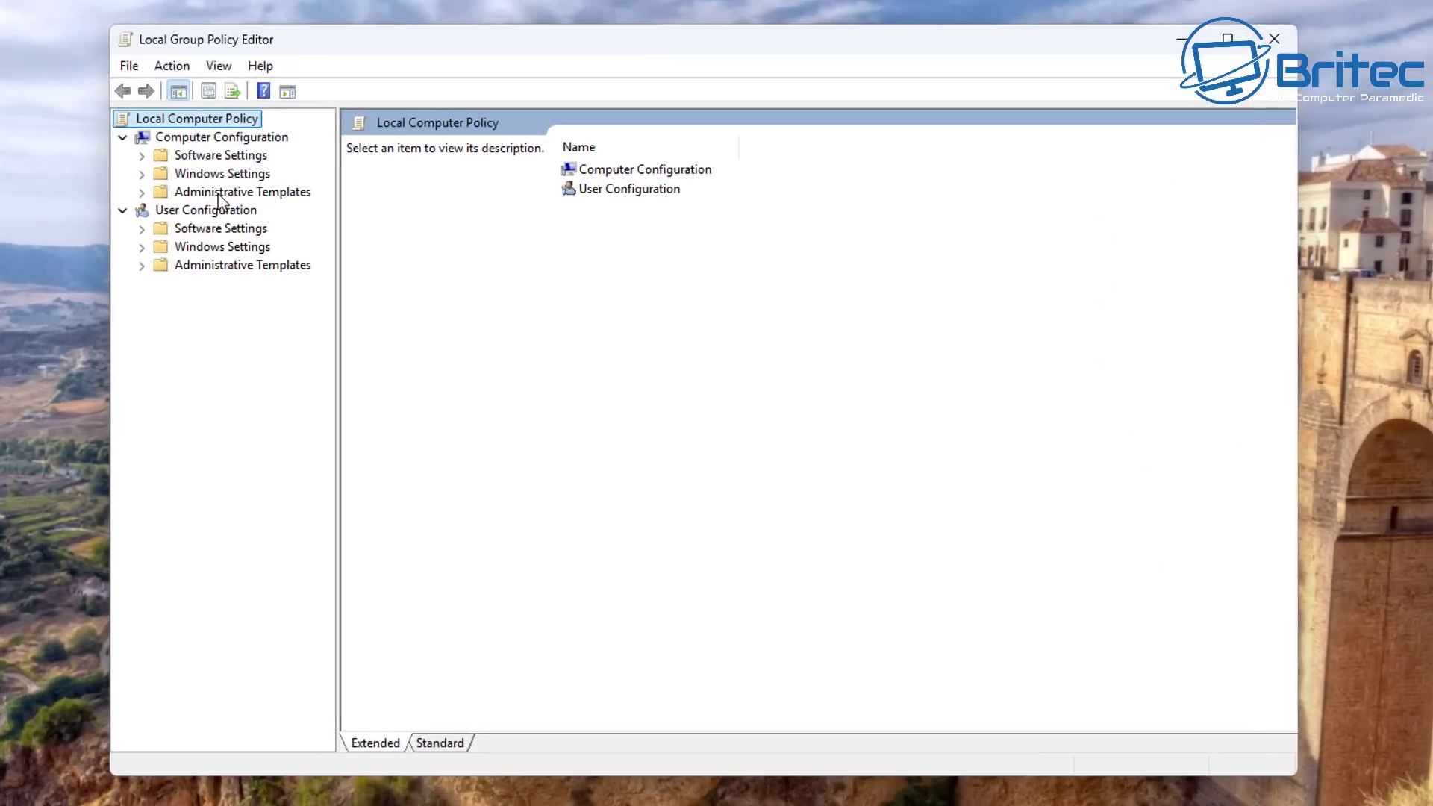
pyautogui.click(218, 192)
pyautogui.click(142, 191)
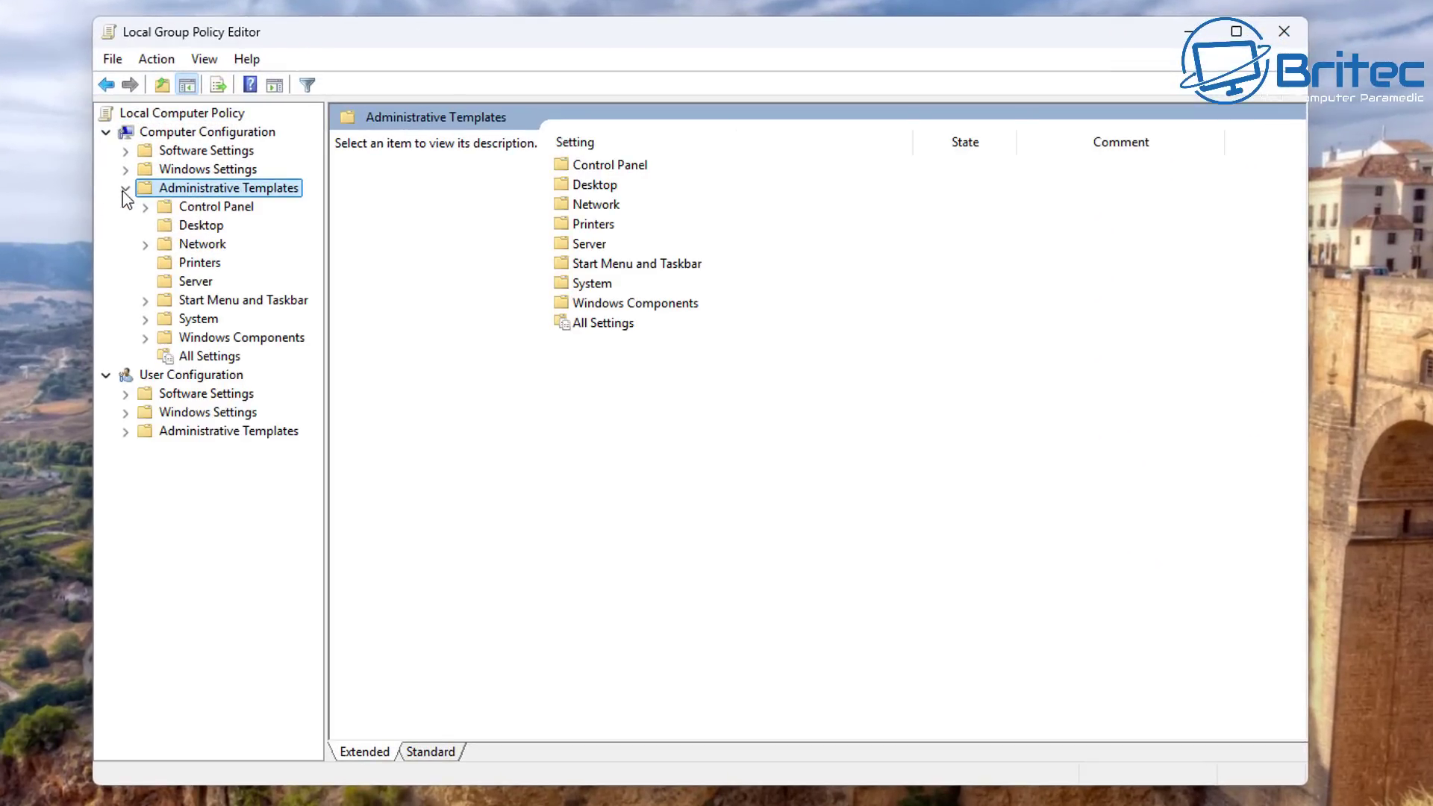
pyautogui.click(221, 340)
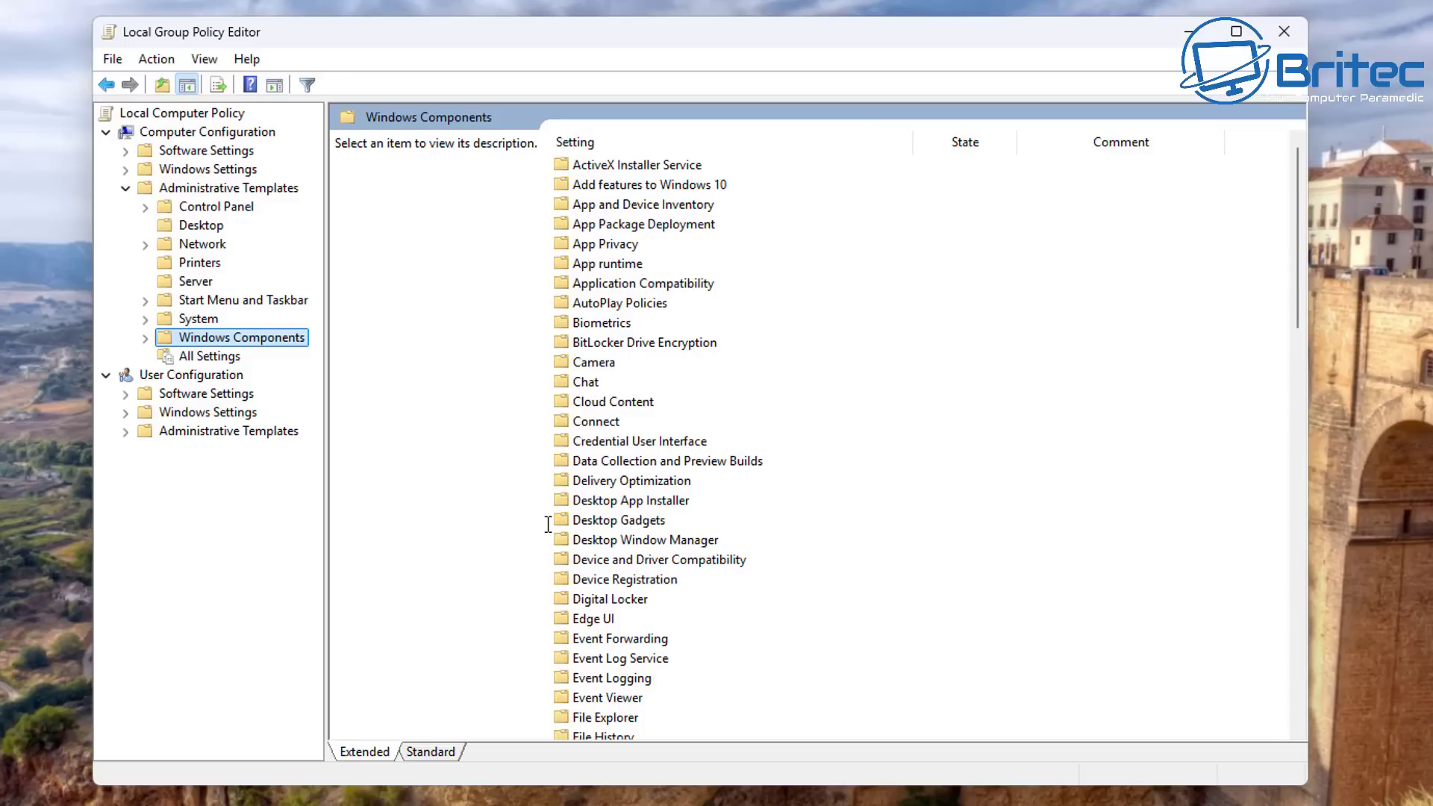
# - In Desktop Gadgets, set 'Turn off desktop gadgets' to Enabled and apply it
pyautogui.doubleClick(626, 521)
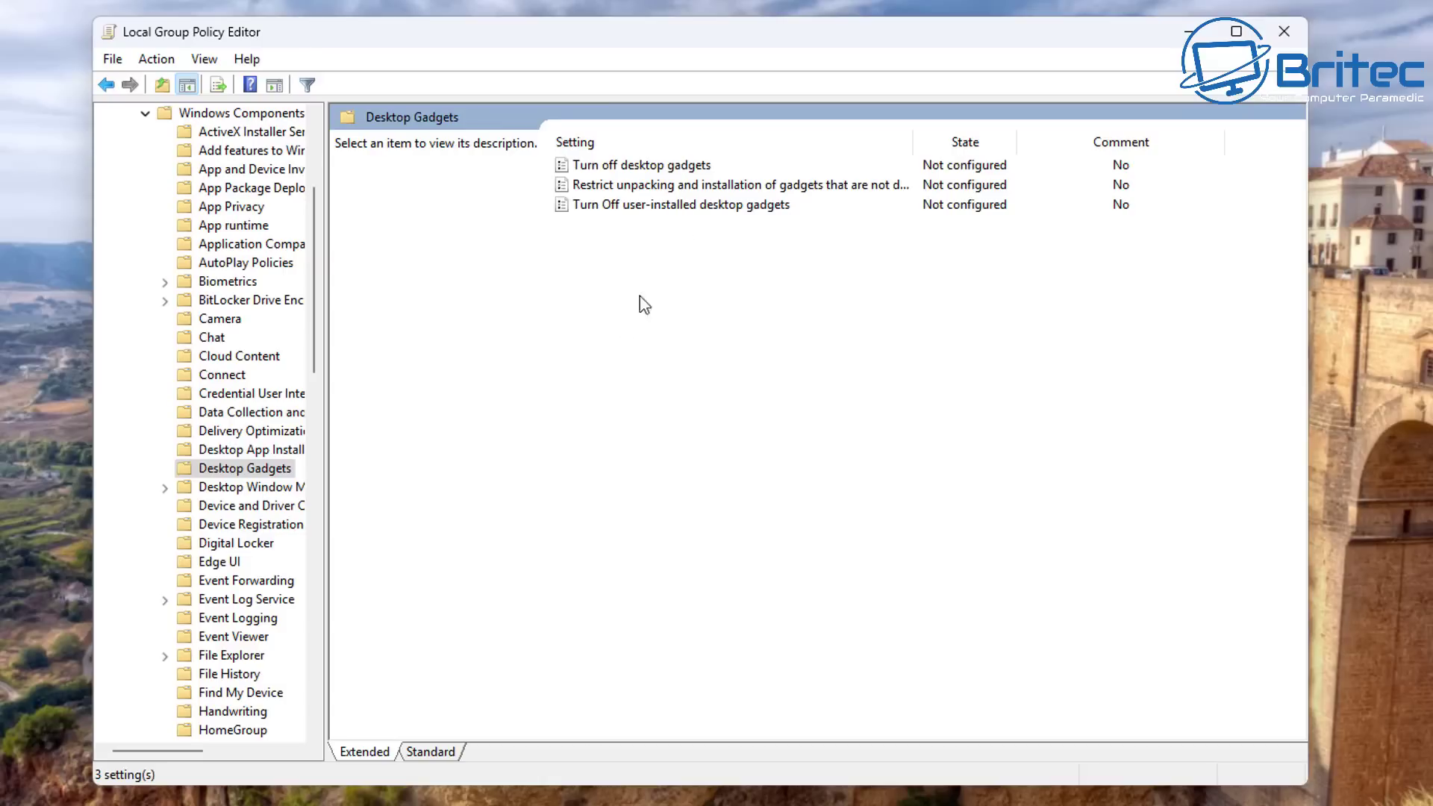
pyautogui.click(694, 169)
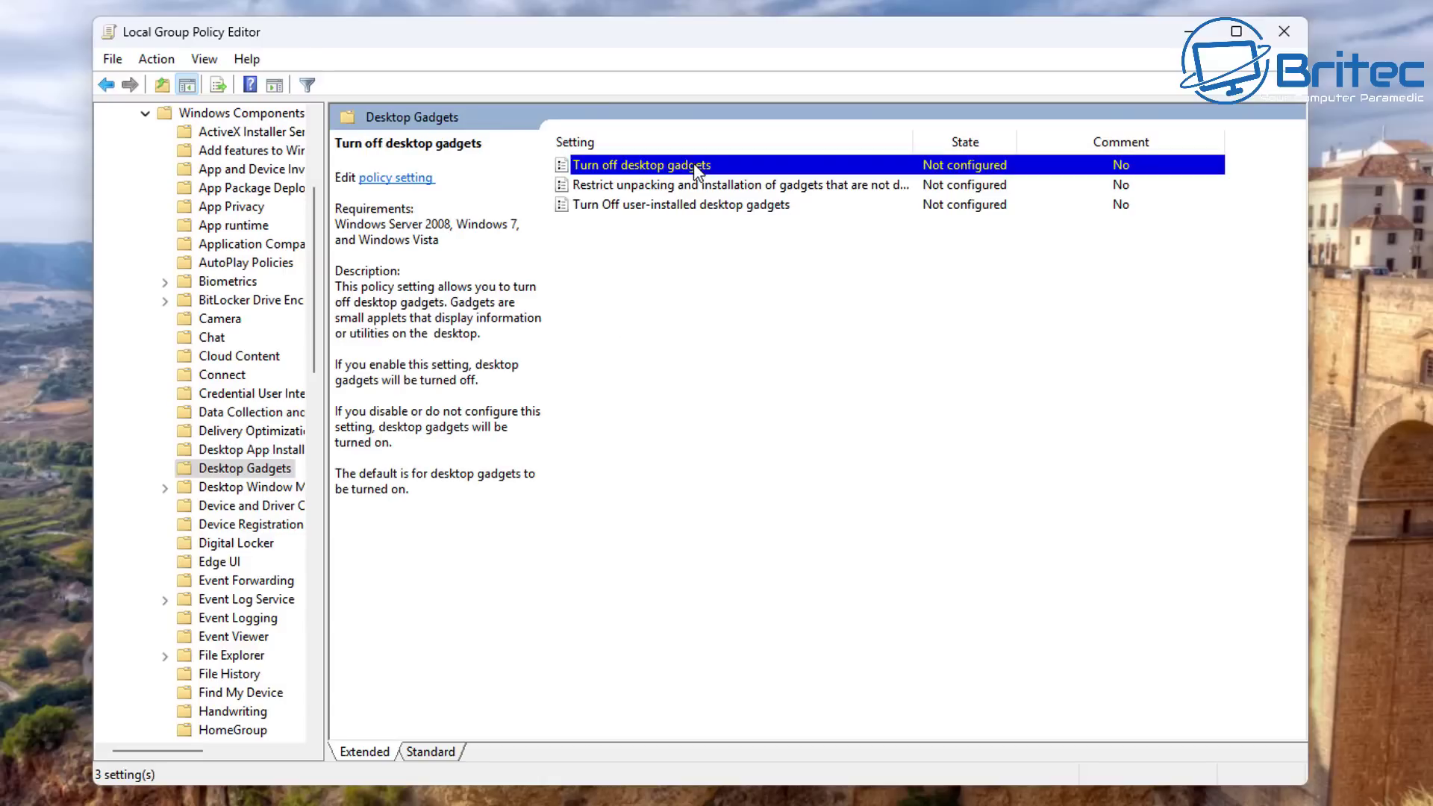
pyautogui.doubleClick(695, 169)
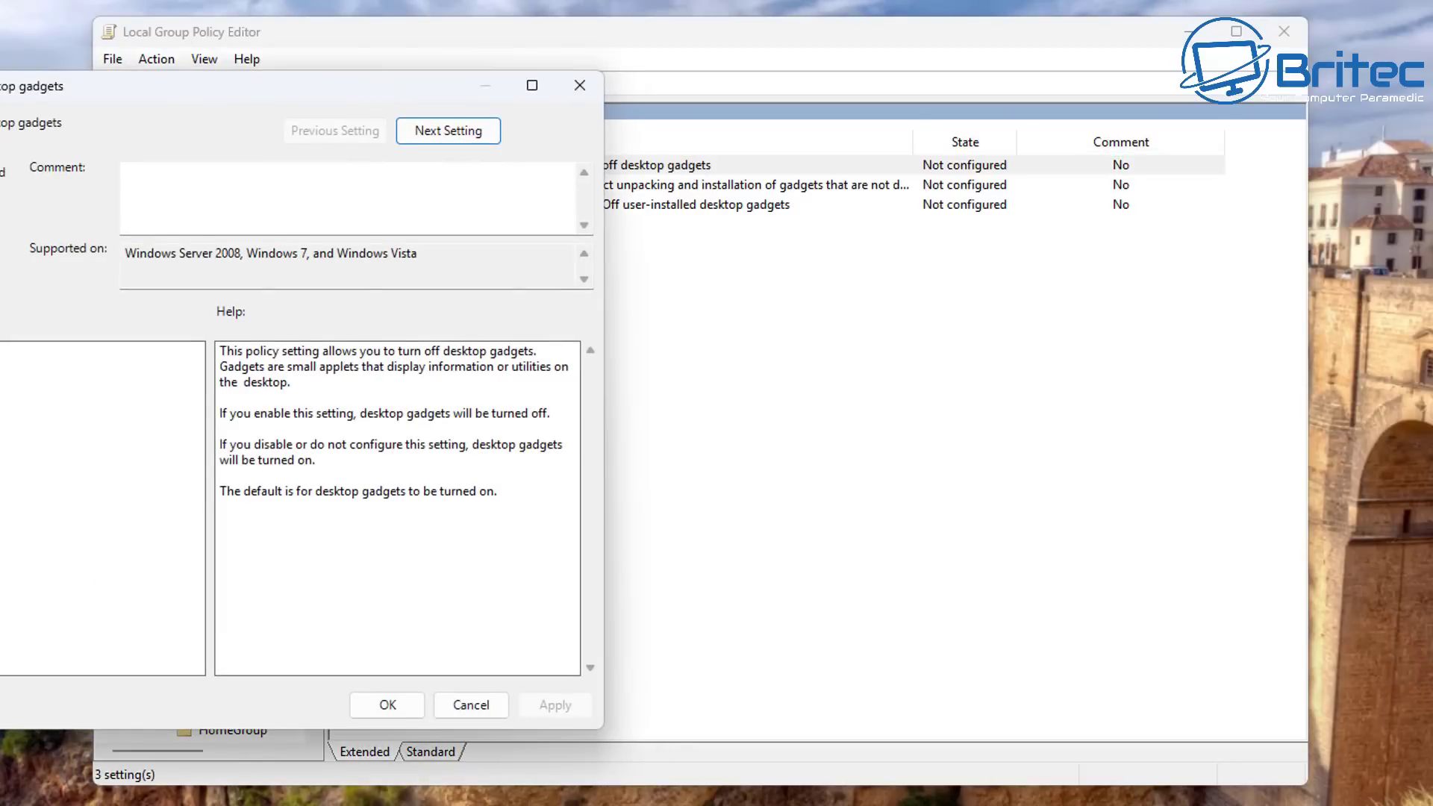
pyautogui.moveTo(381, 90); pyautogui.dragTo(748, 91)
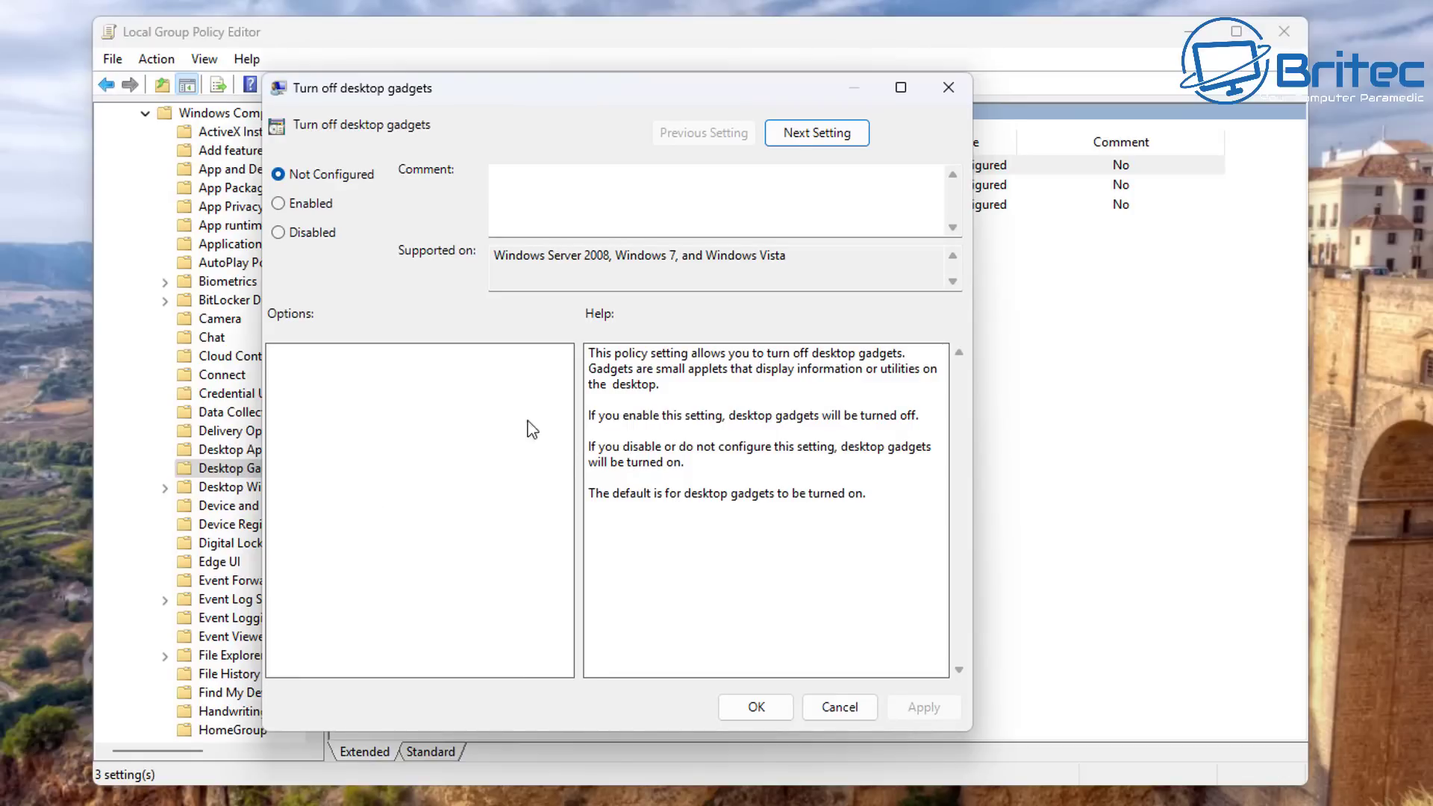
pyautogui.click(278, 204)
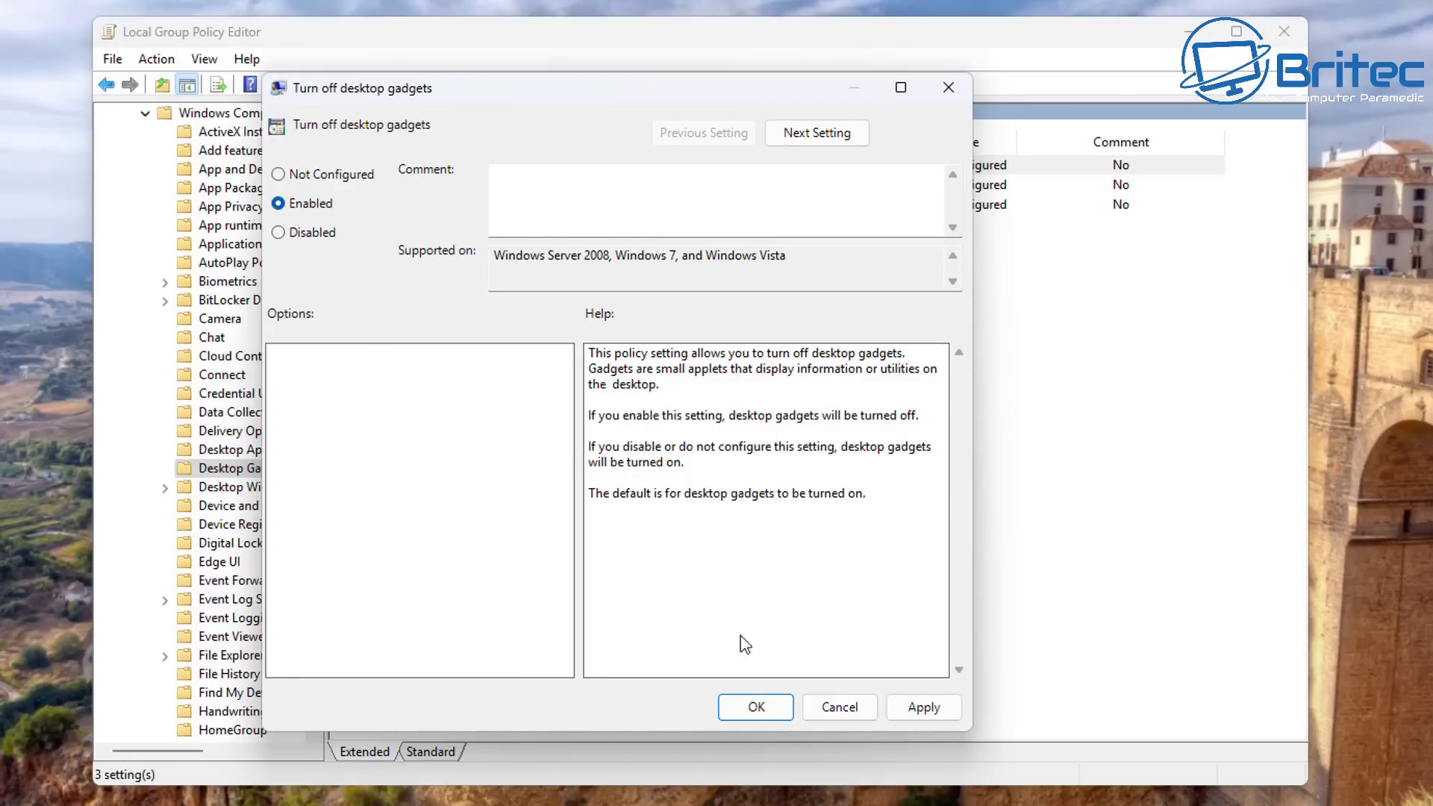
pyautogui.click(943, 715)
pyautogui.click(769, 709)
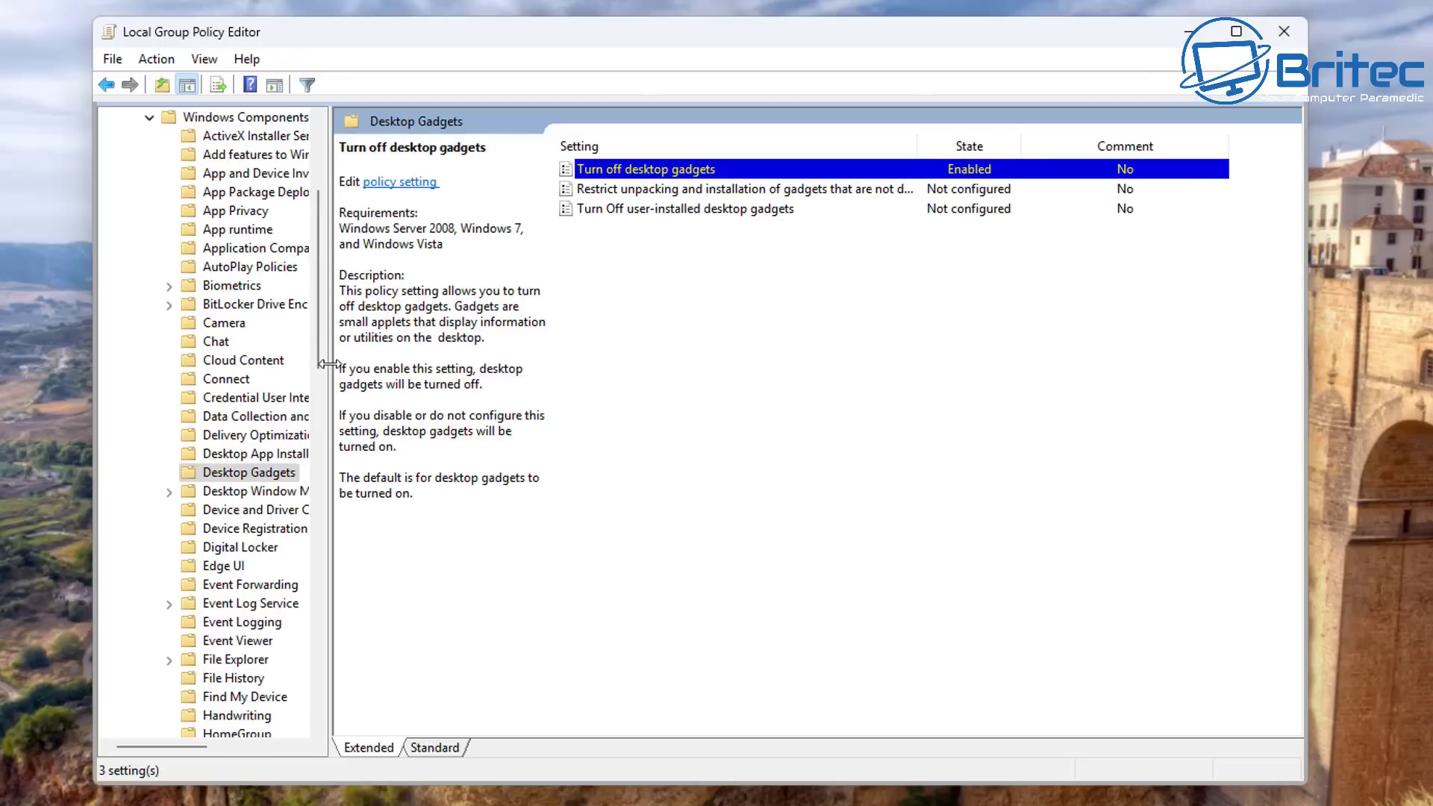
# - Widen and scroll the tree pane, then close the Local Group Policy Editor window
pyautogui.moveTo(327, 359); pyautogui.dragTo(447, 359)
pyautogui.scroll(-3, 265, 638)
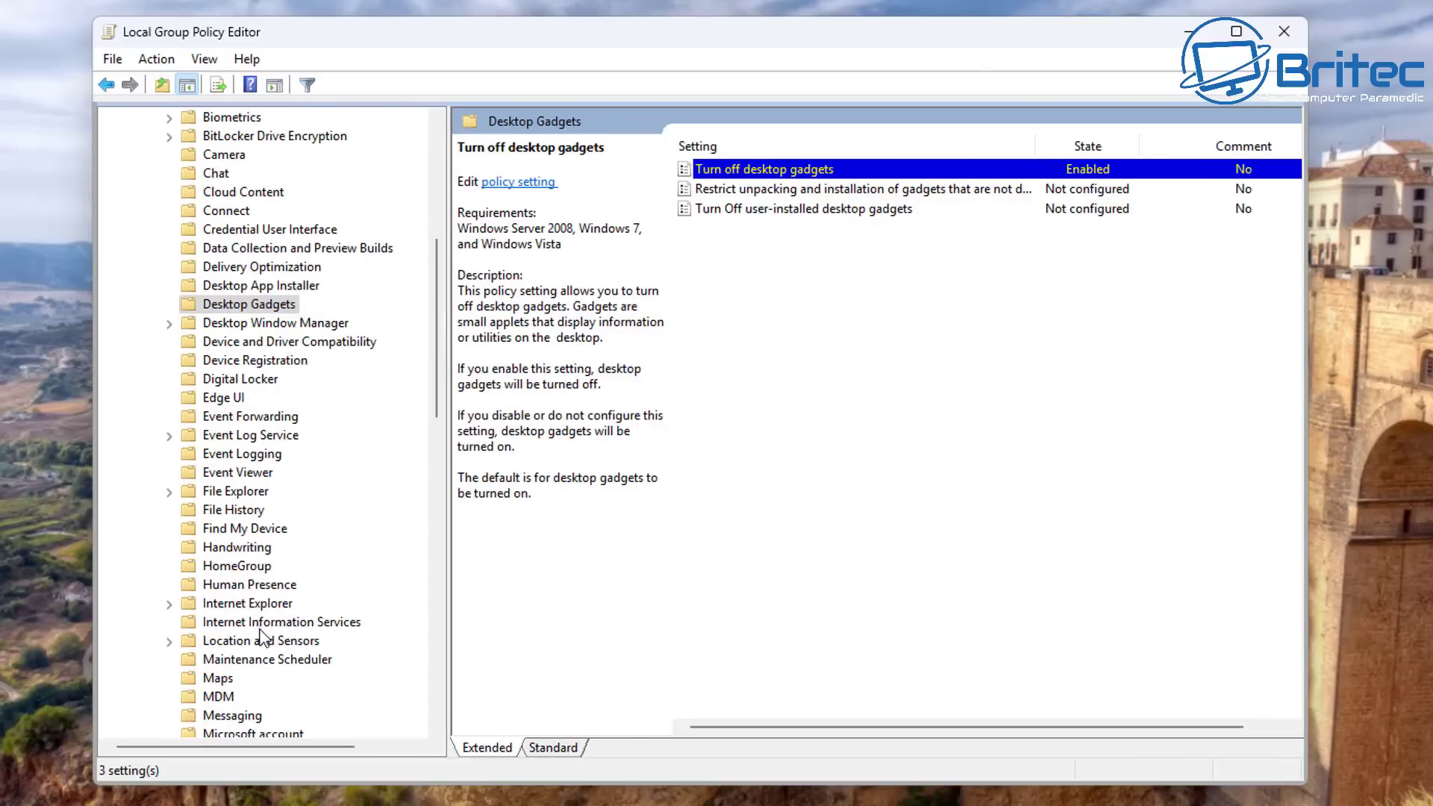
pyautogui.click(1299, 37)
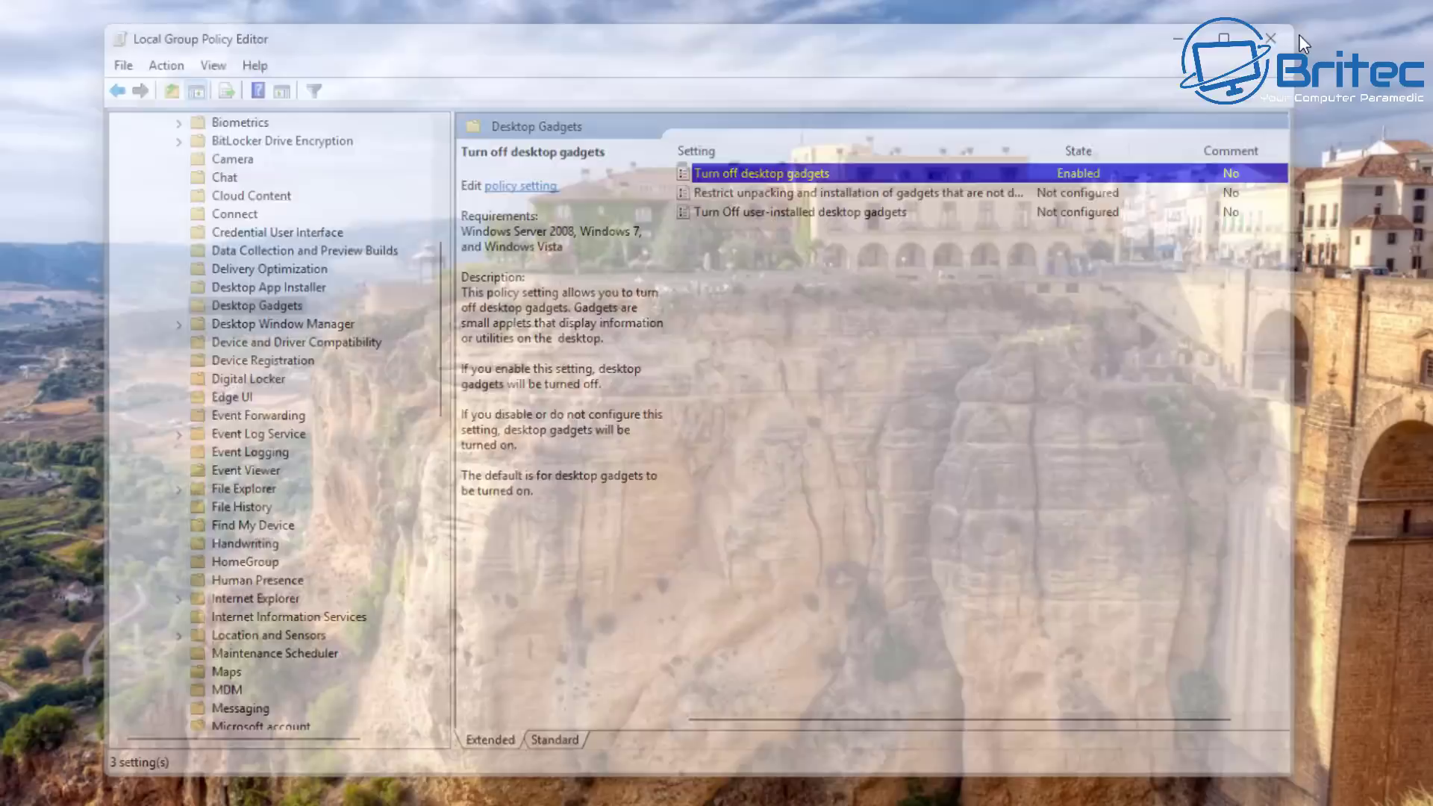